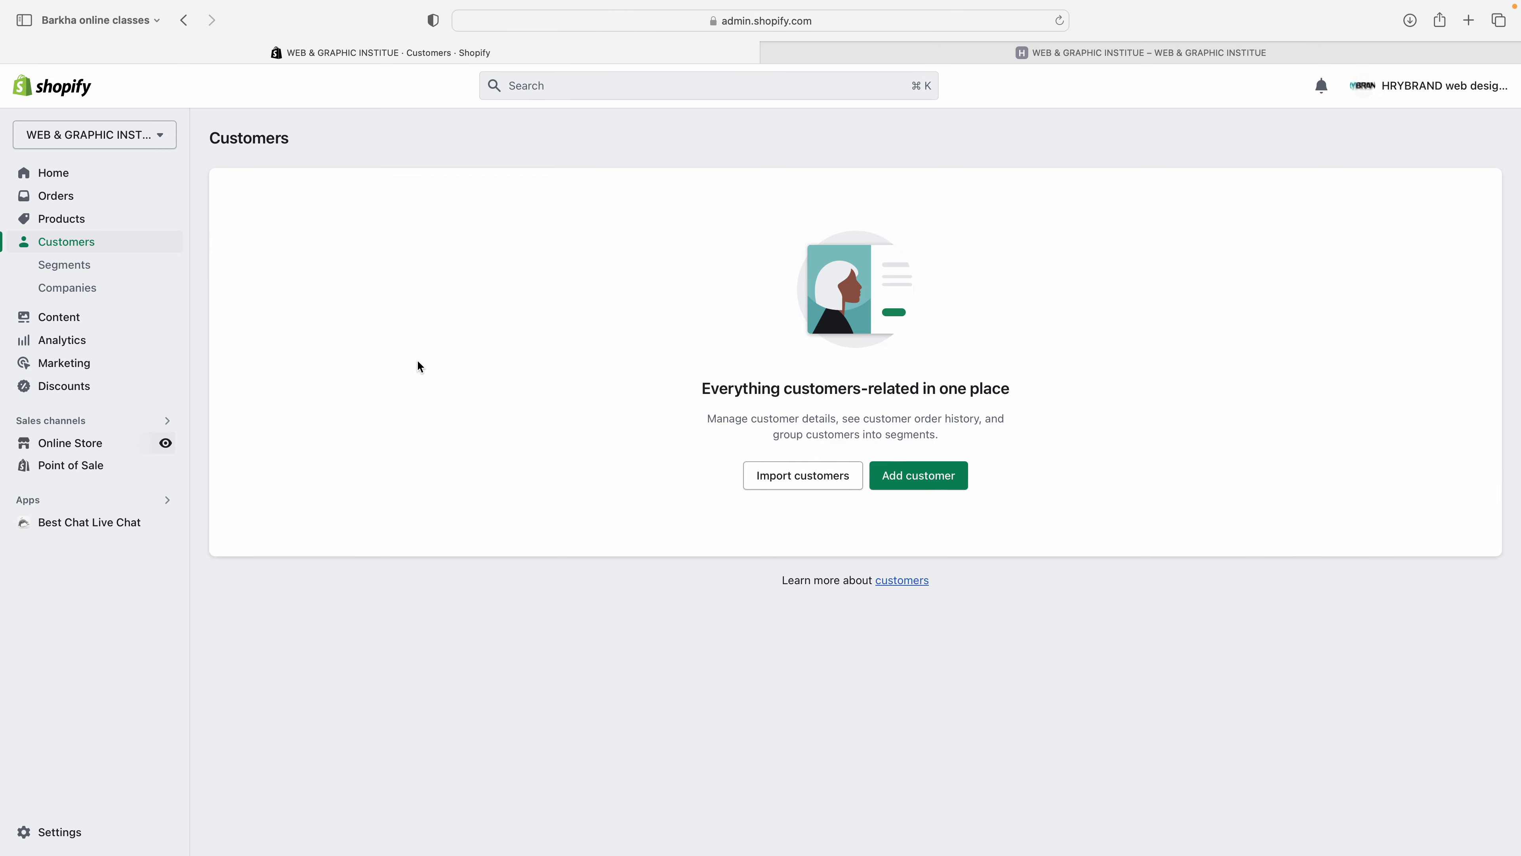
Step: Switch to the storefront homepage and submit the pre-filled e-mail address in the "Subscribe to our emails" form
left_click(881, 55)
scroll(681, 374, "up", 3)
scroll(682, 380, "up", 5)
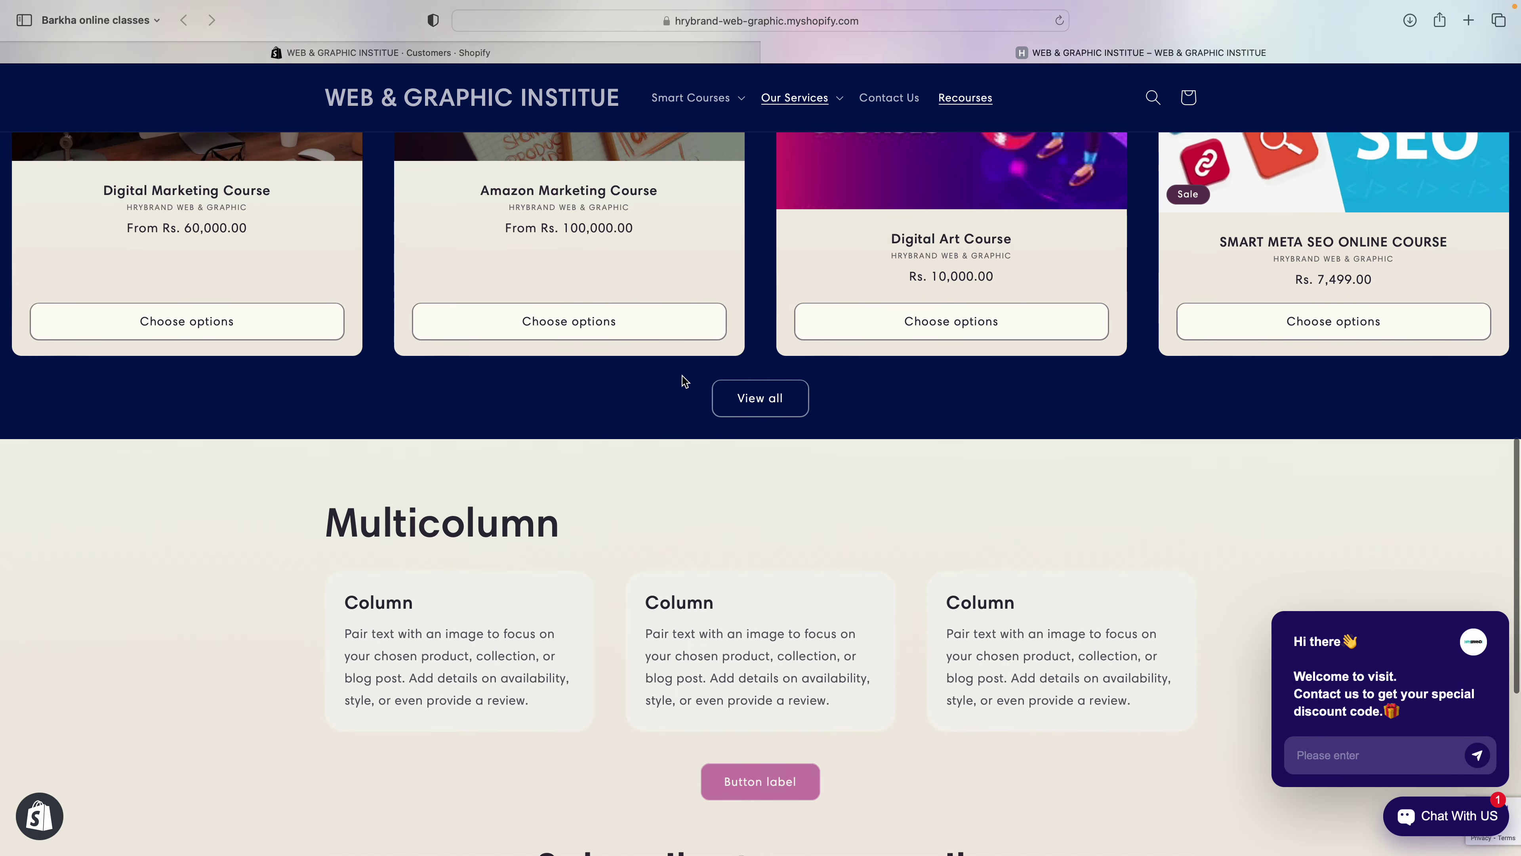
scroll(682, 381, "down", 8)
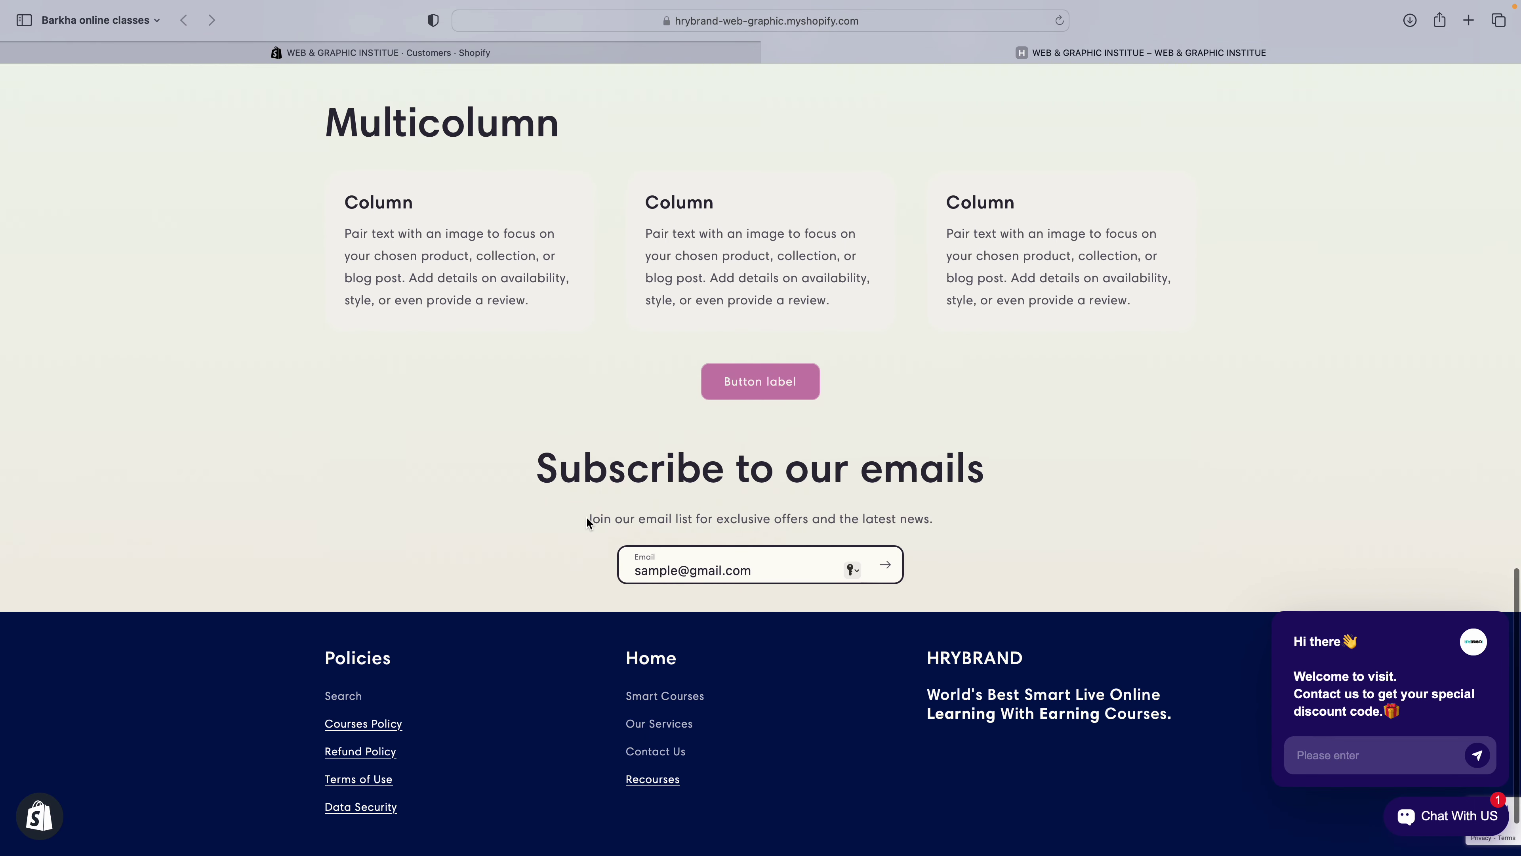
left_click_drag(584, 519, 1012, 513)
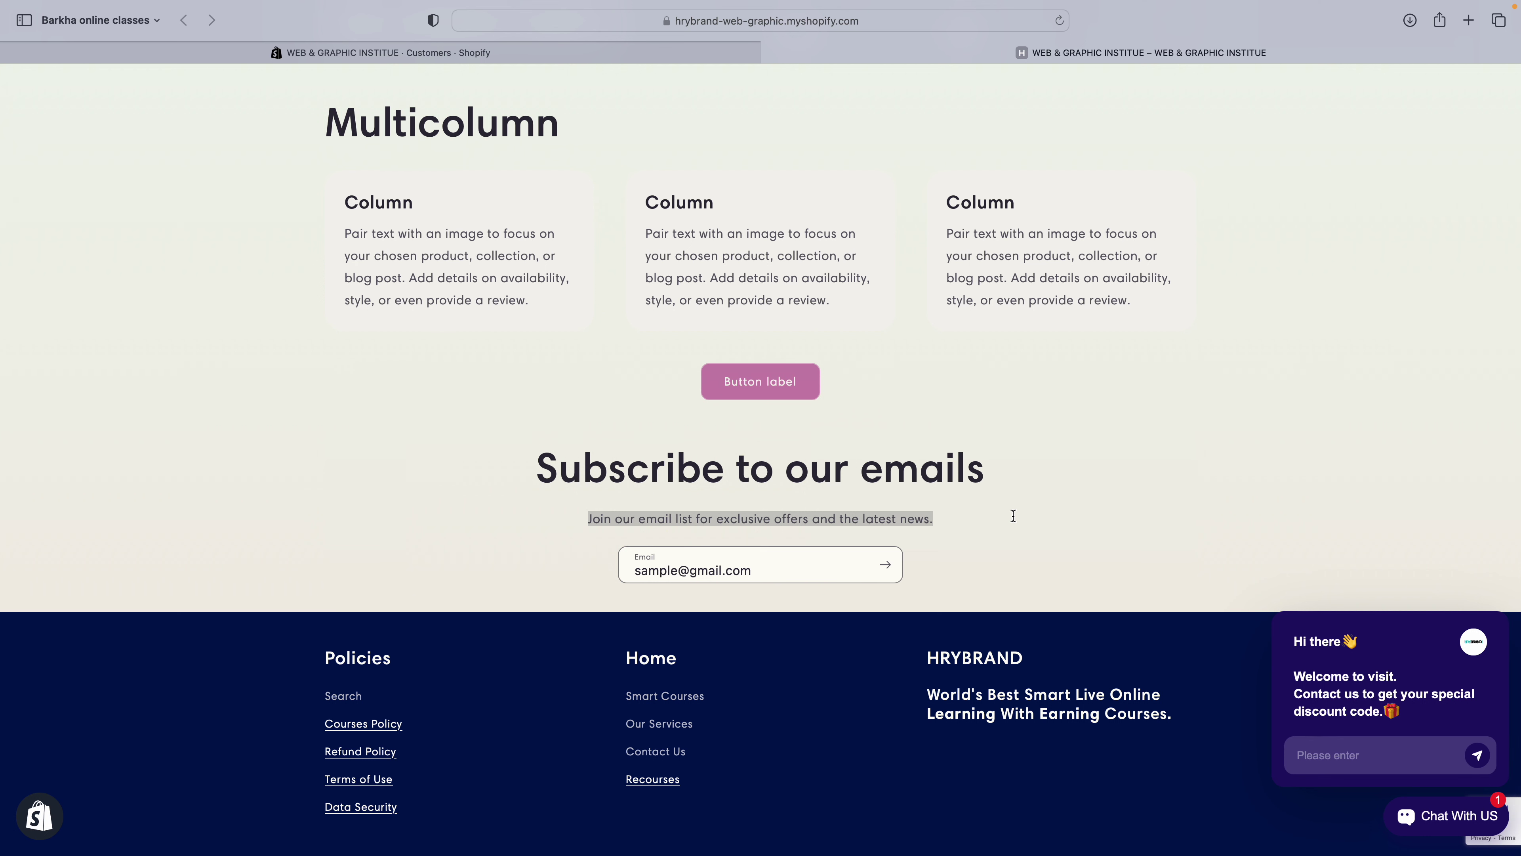
scroll(1013, 516, "up", 10)
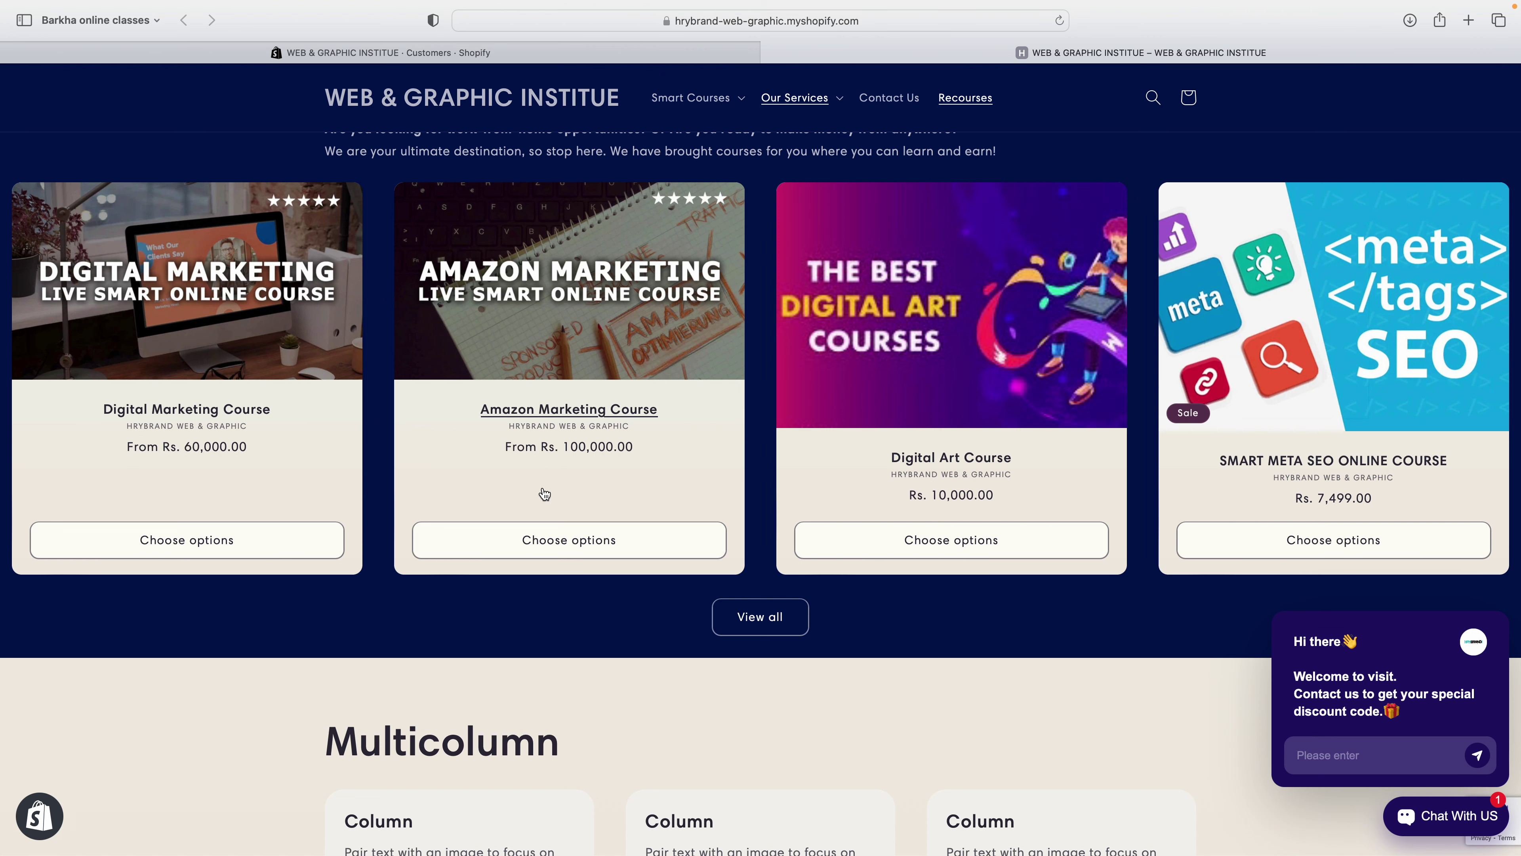
scroll(544, 493, "down", 10)
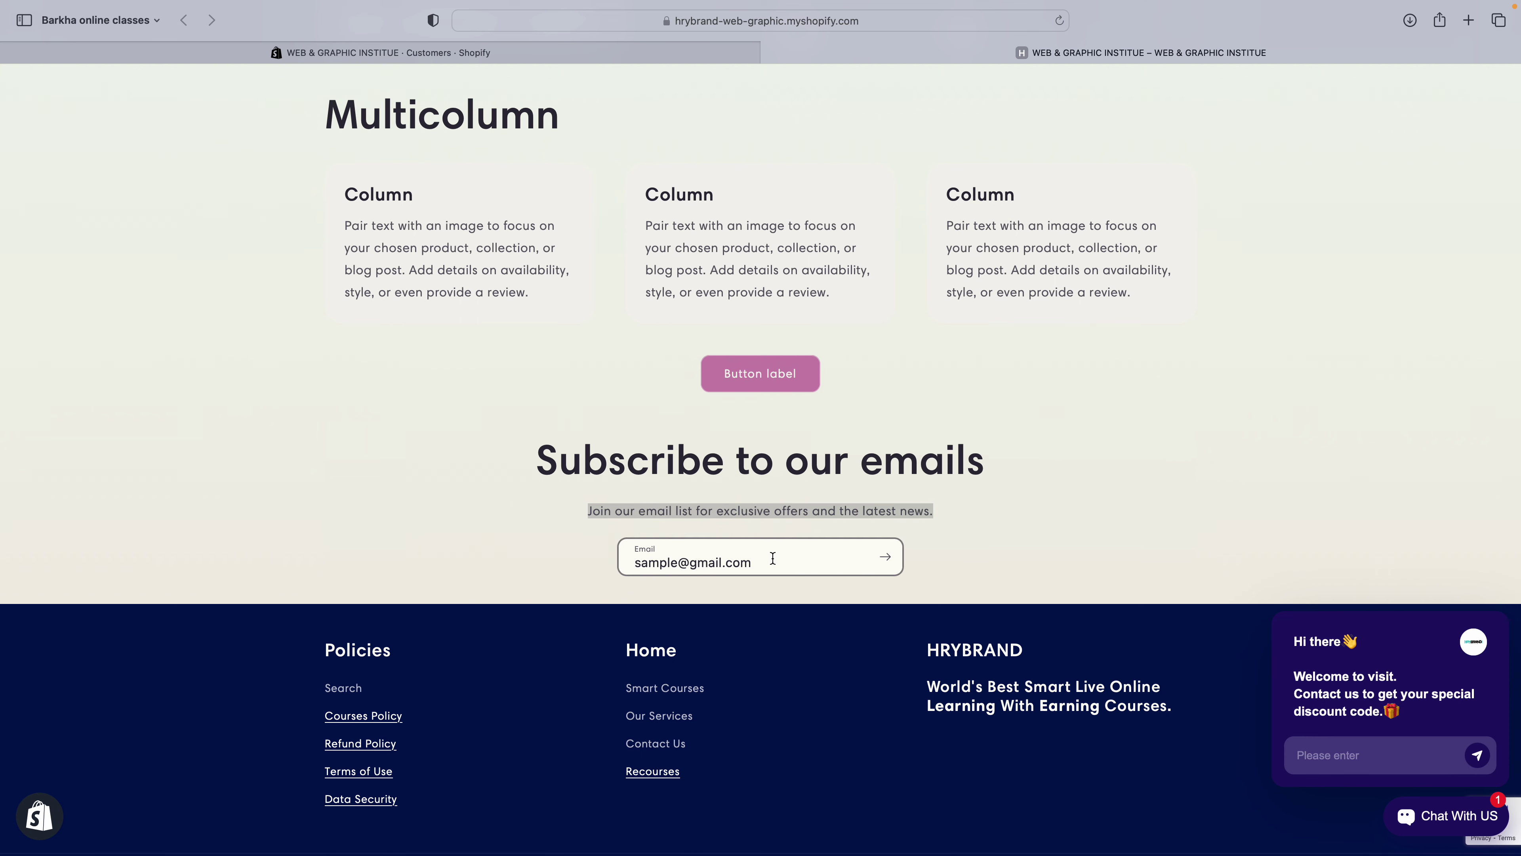
left_click(747, 562)
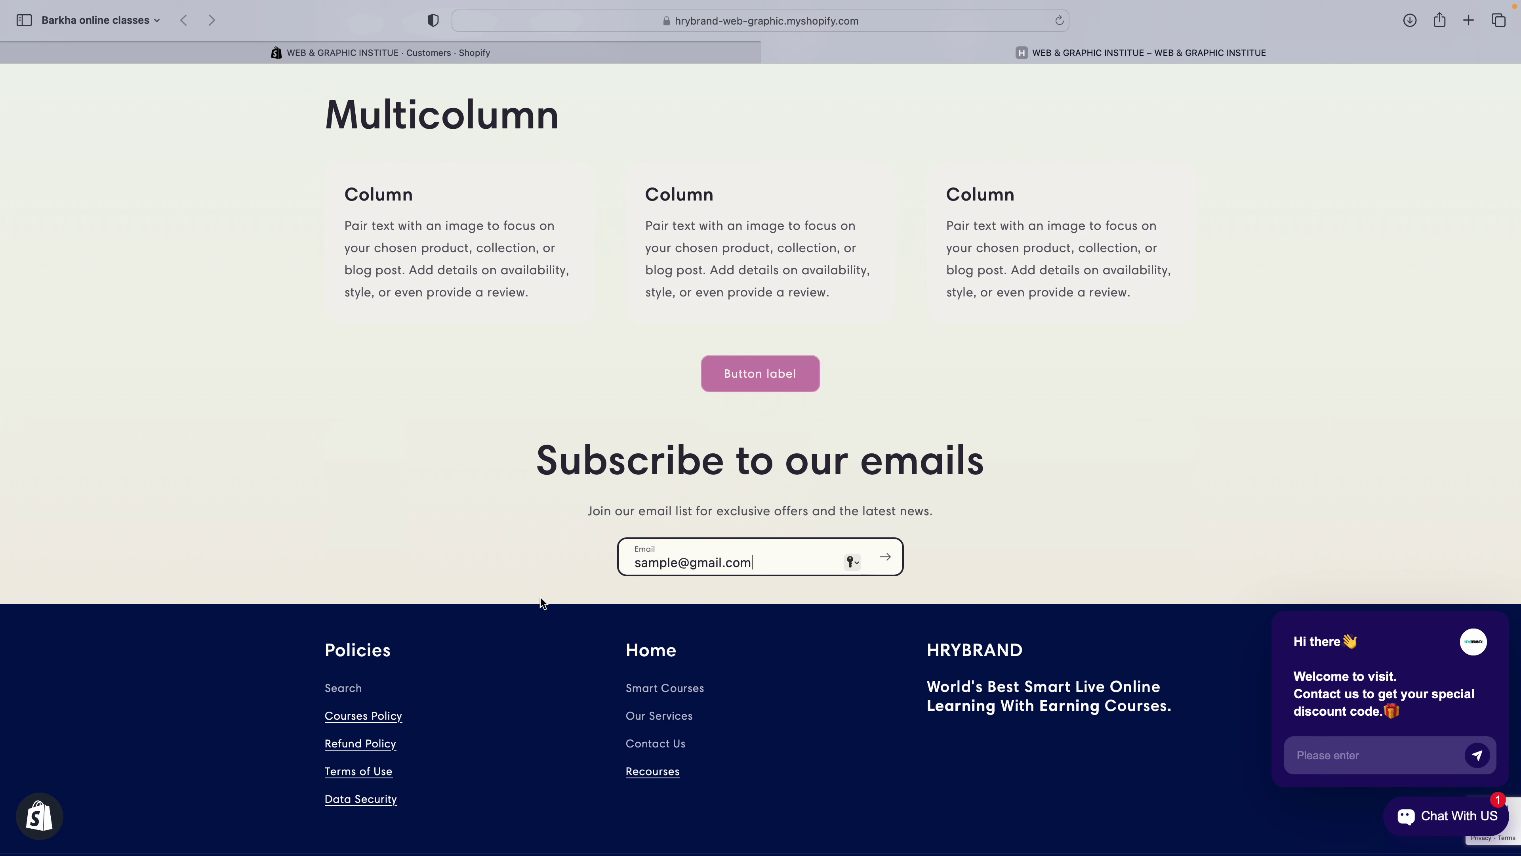
left_click(885, 559)
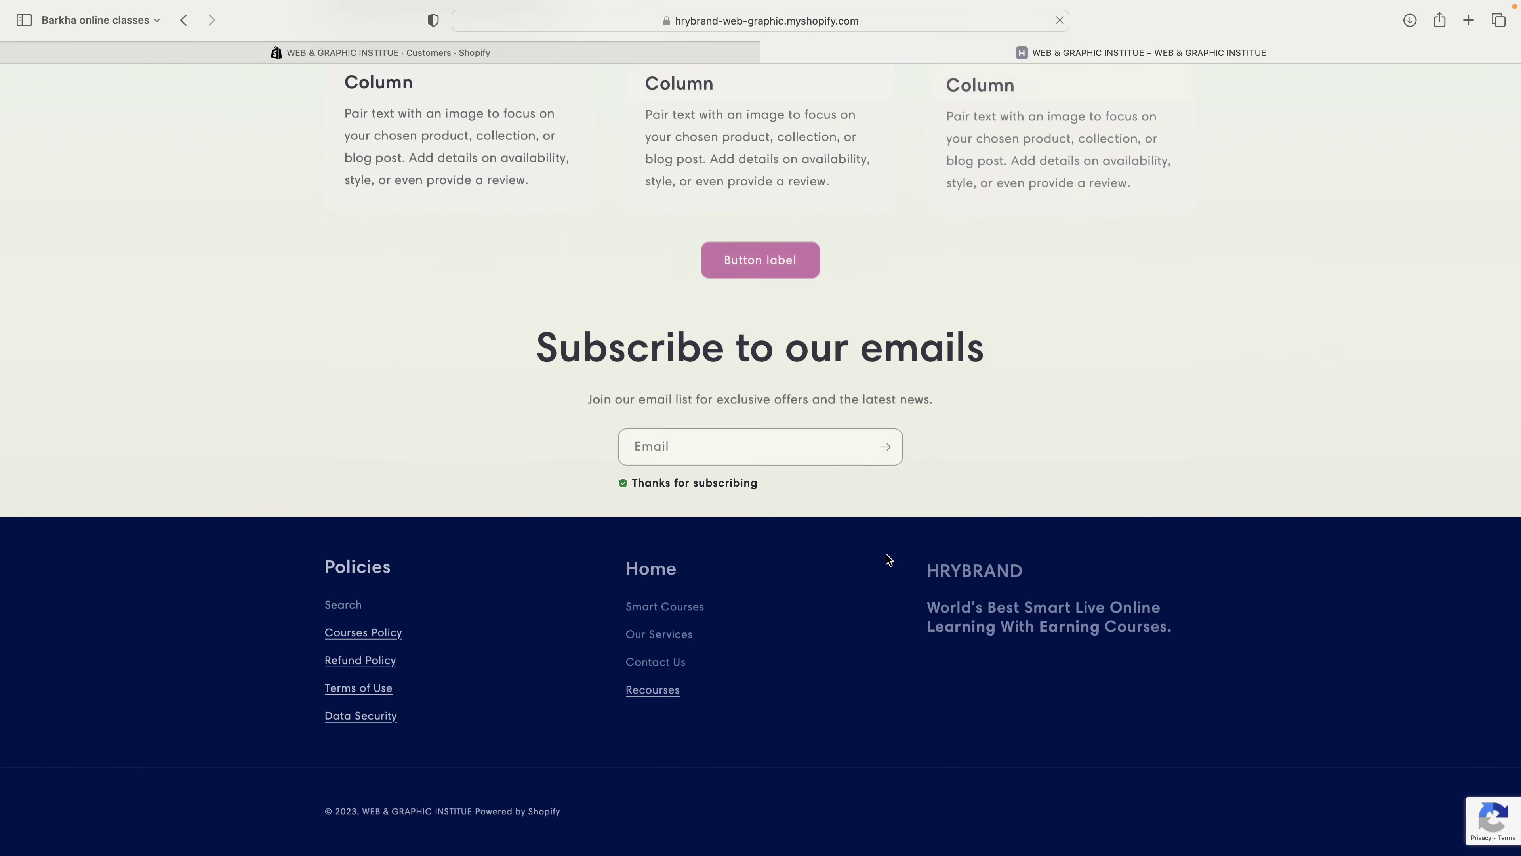
left_click_drag(631, 494, 779, 486)
left_click(638, 437)
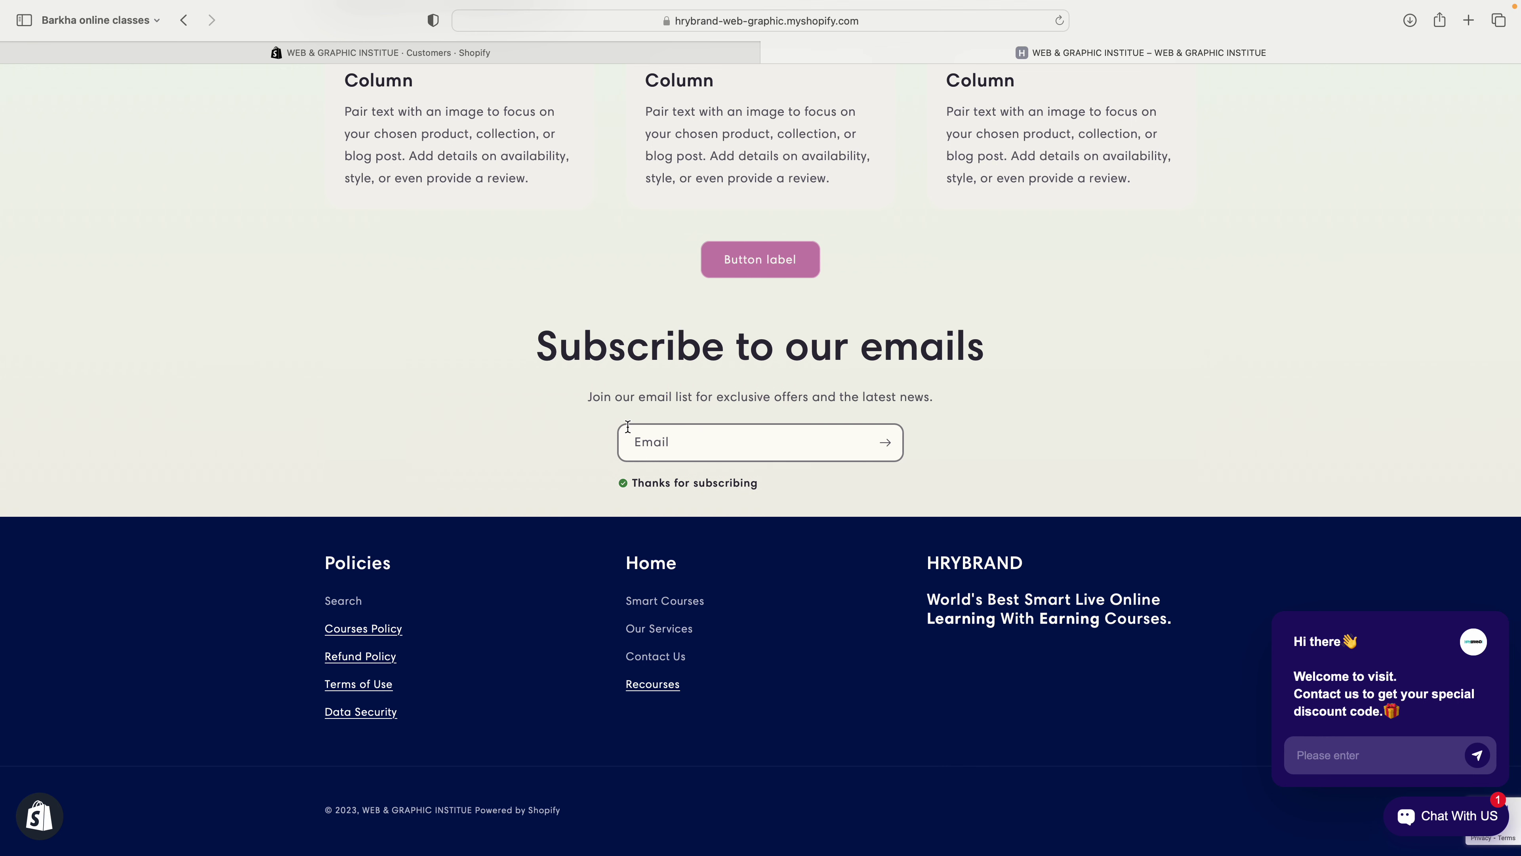
Step: Return to the store admin, reload the Customers list and open the new subscriber's customer record
scroll(627, 426, "up", 5)
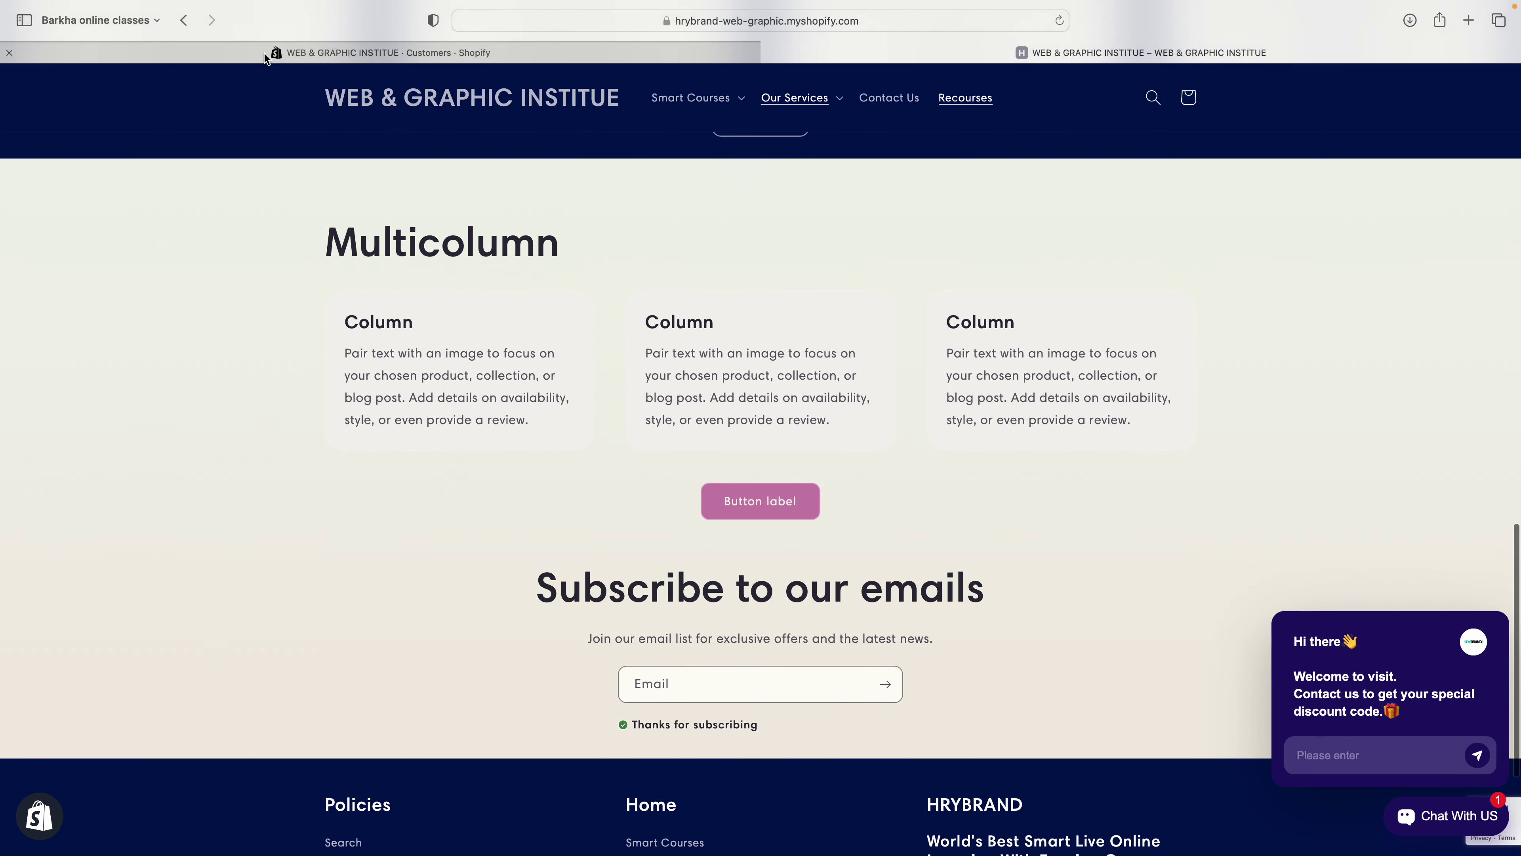
left_click(120, 53)
left_click(57, 179)
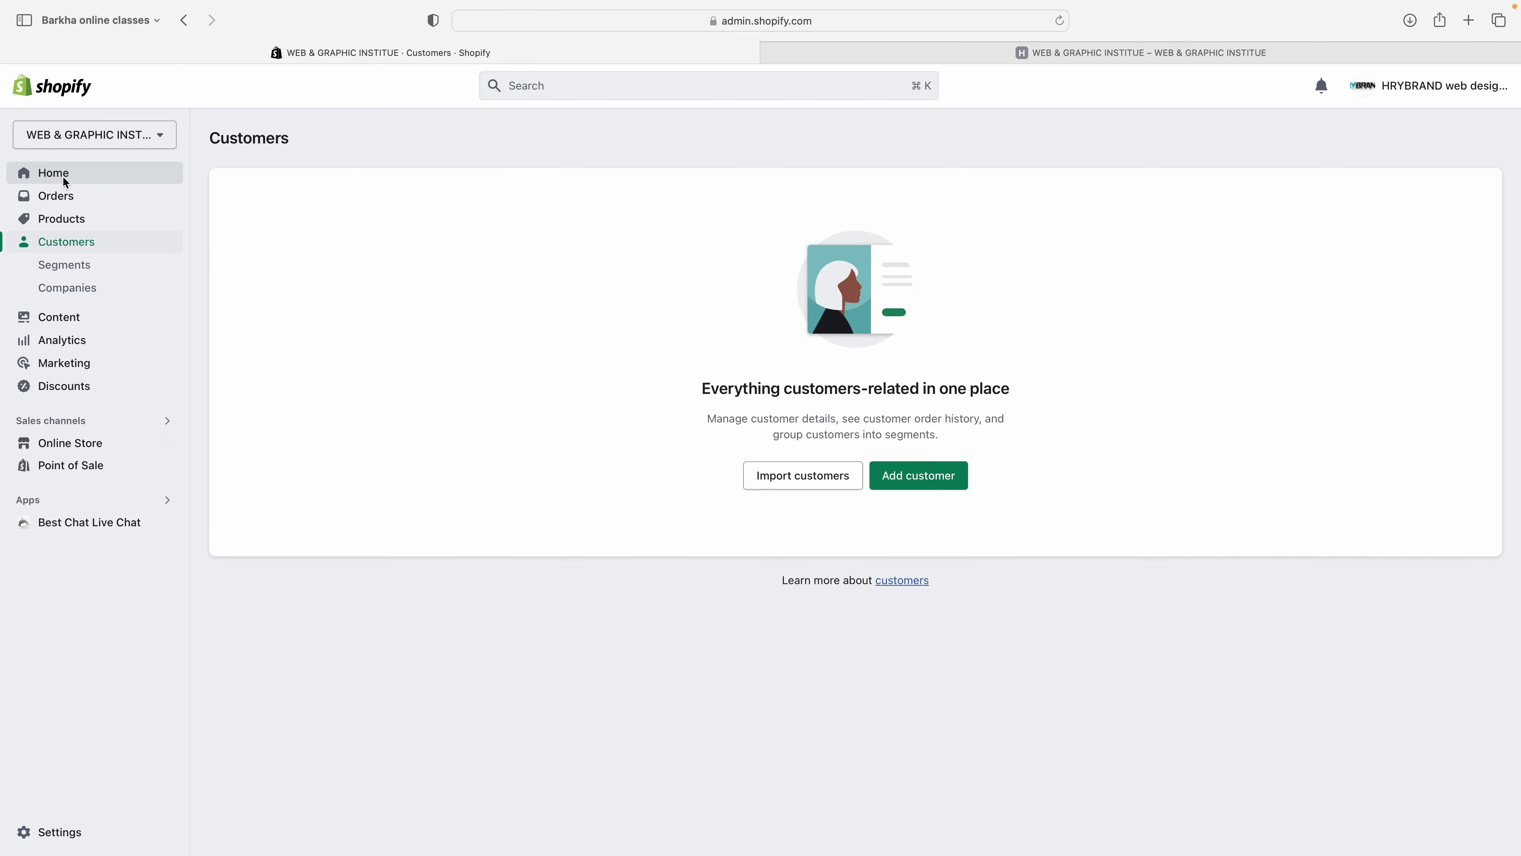
left_click(82, 244)
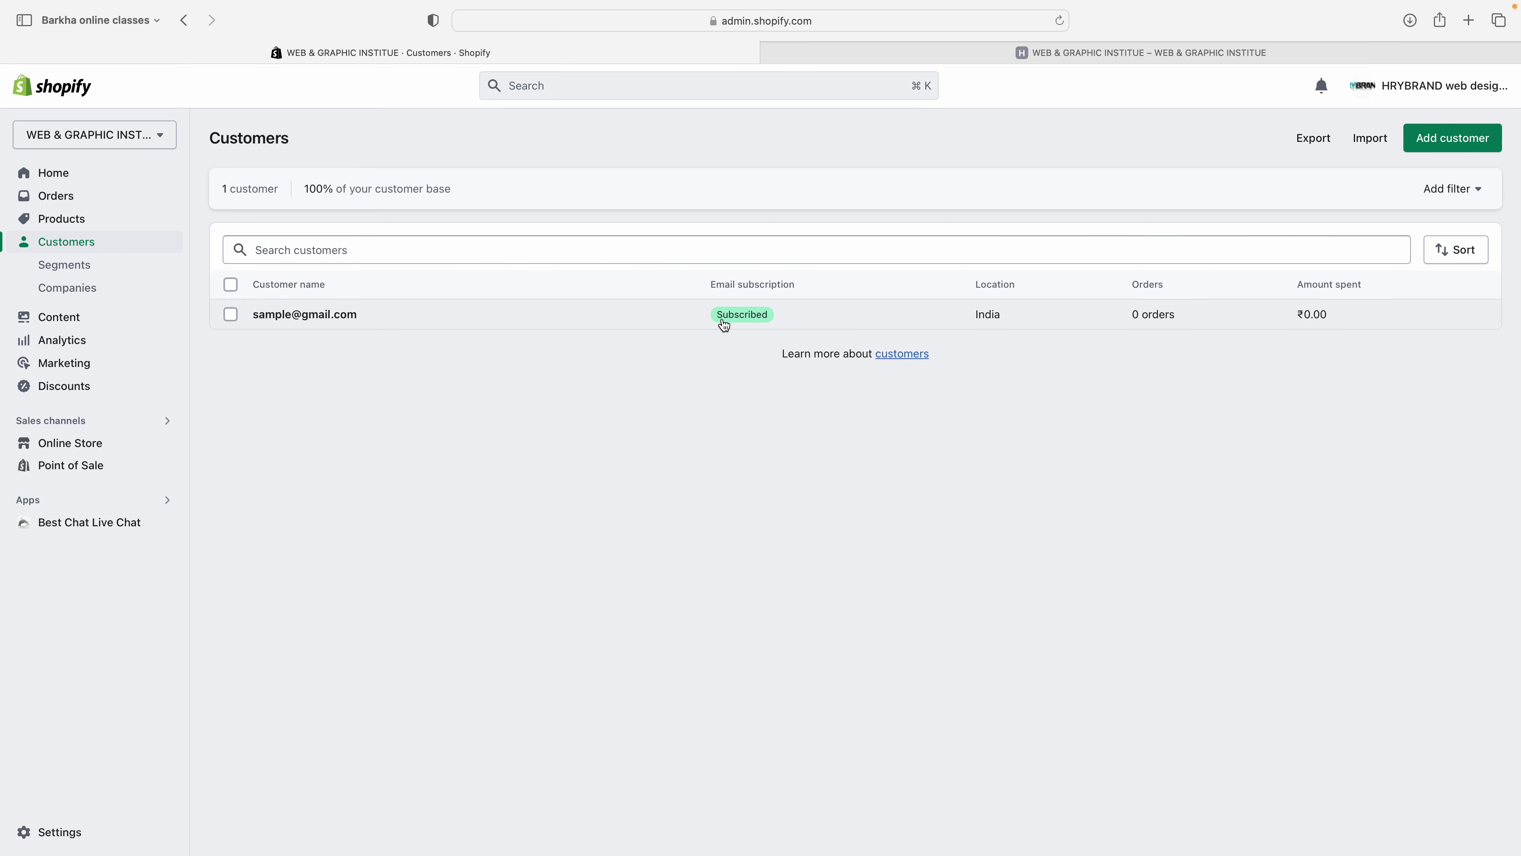
left_click(839, 52)
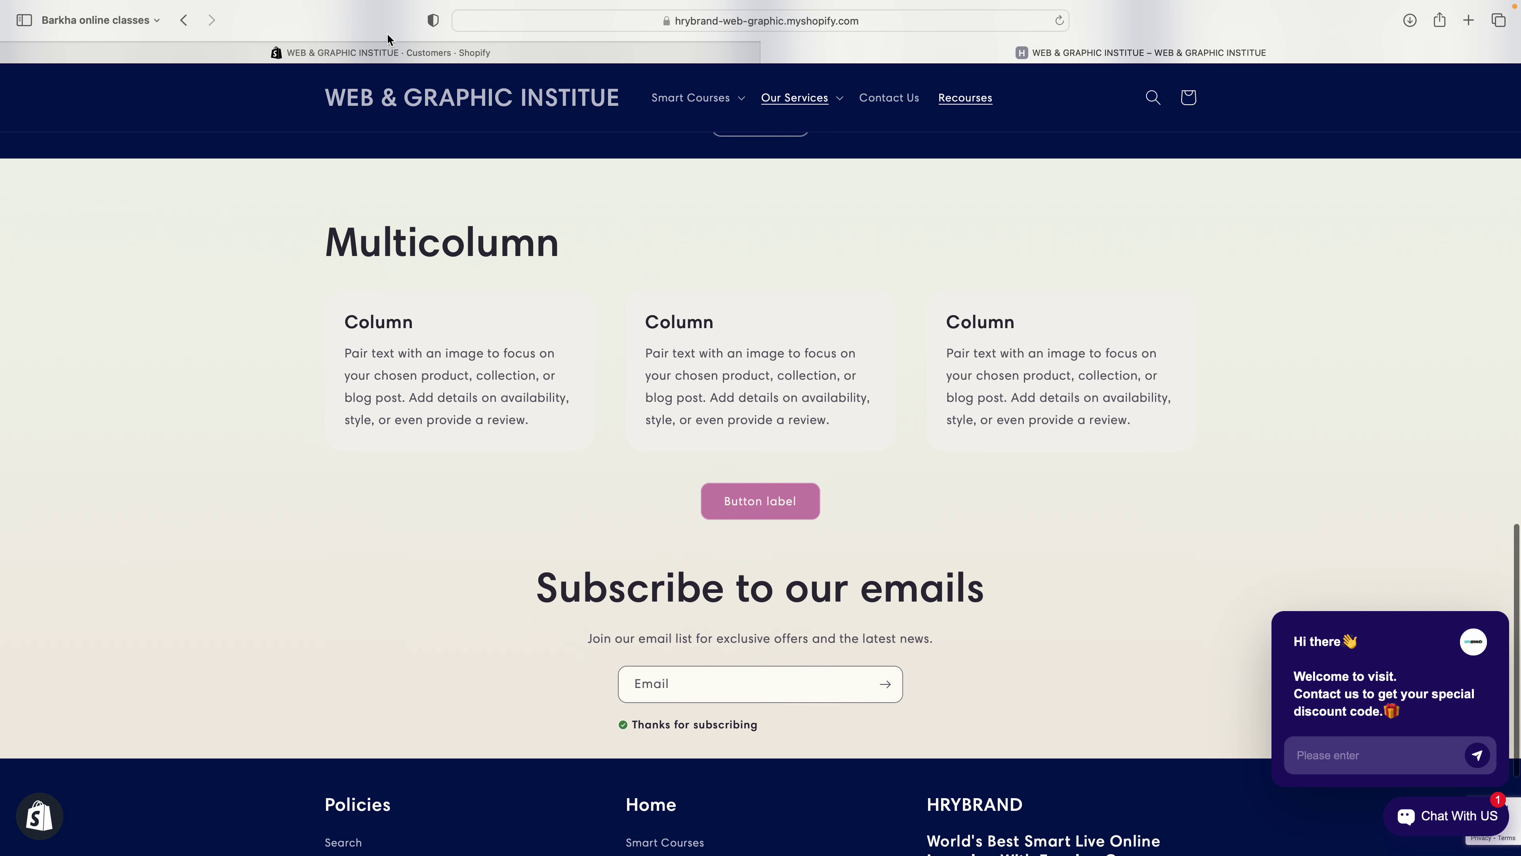
left_click(387, 48)
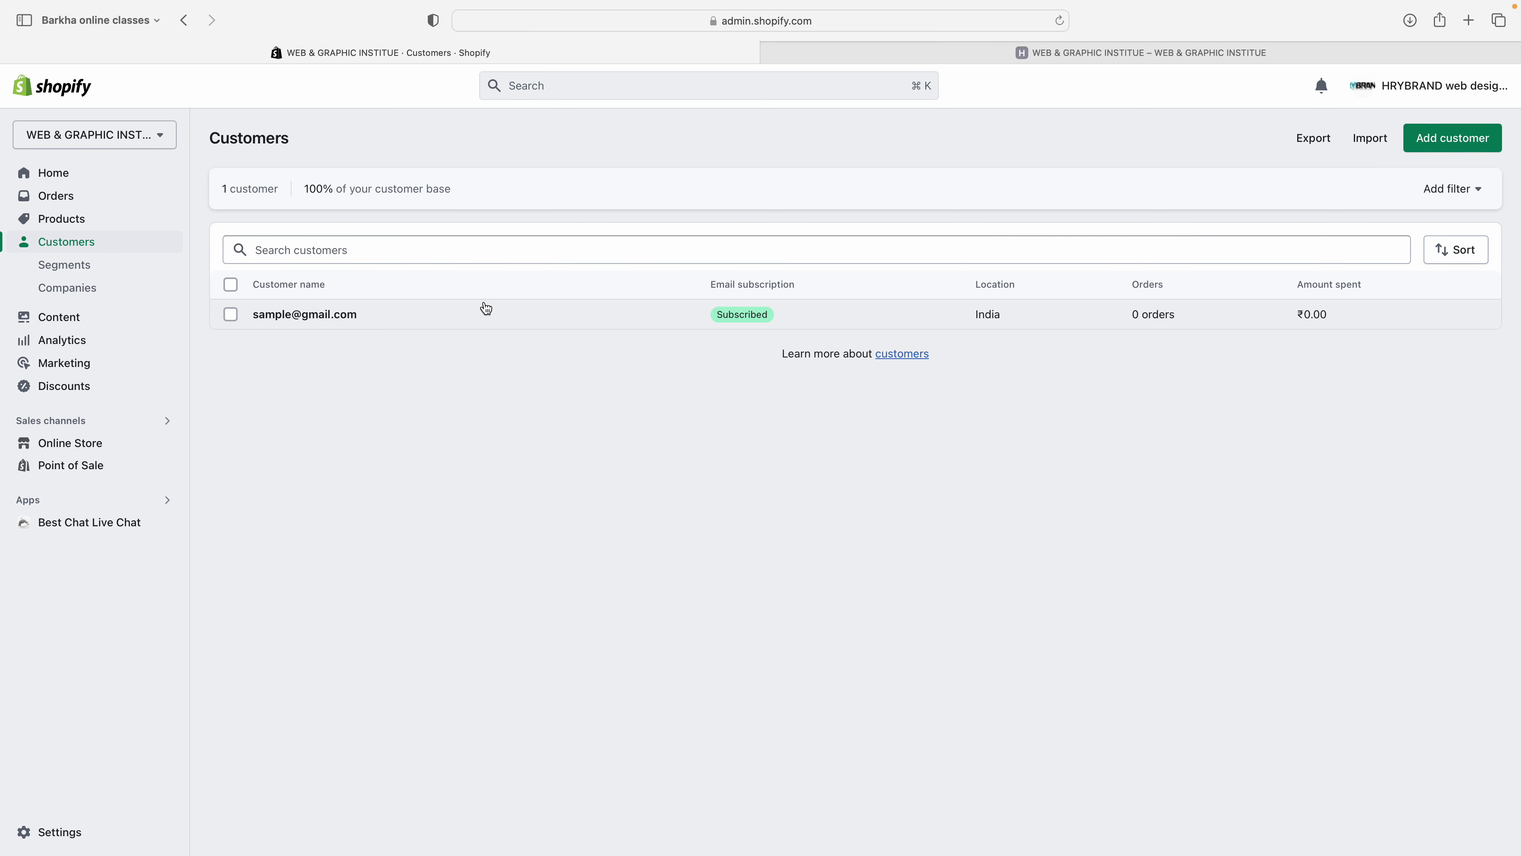
left_click(627, 323)
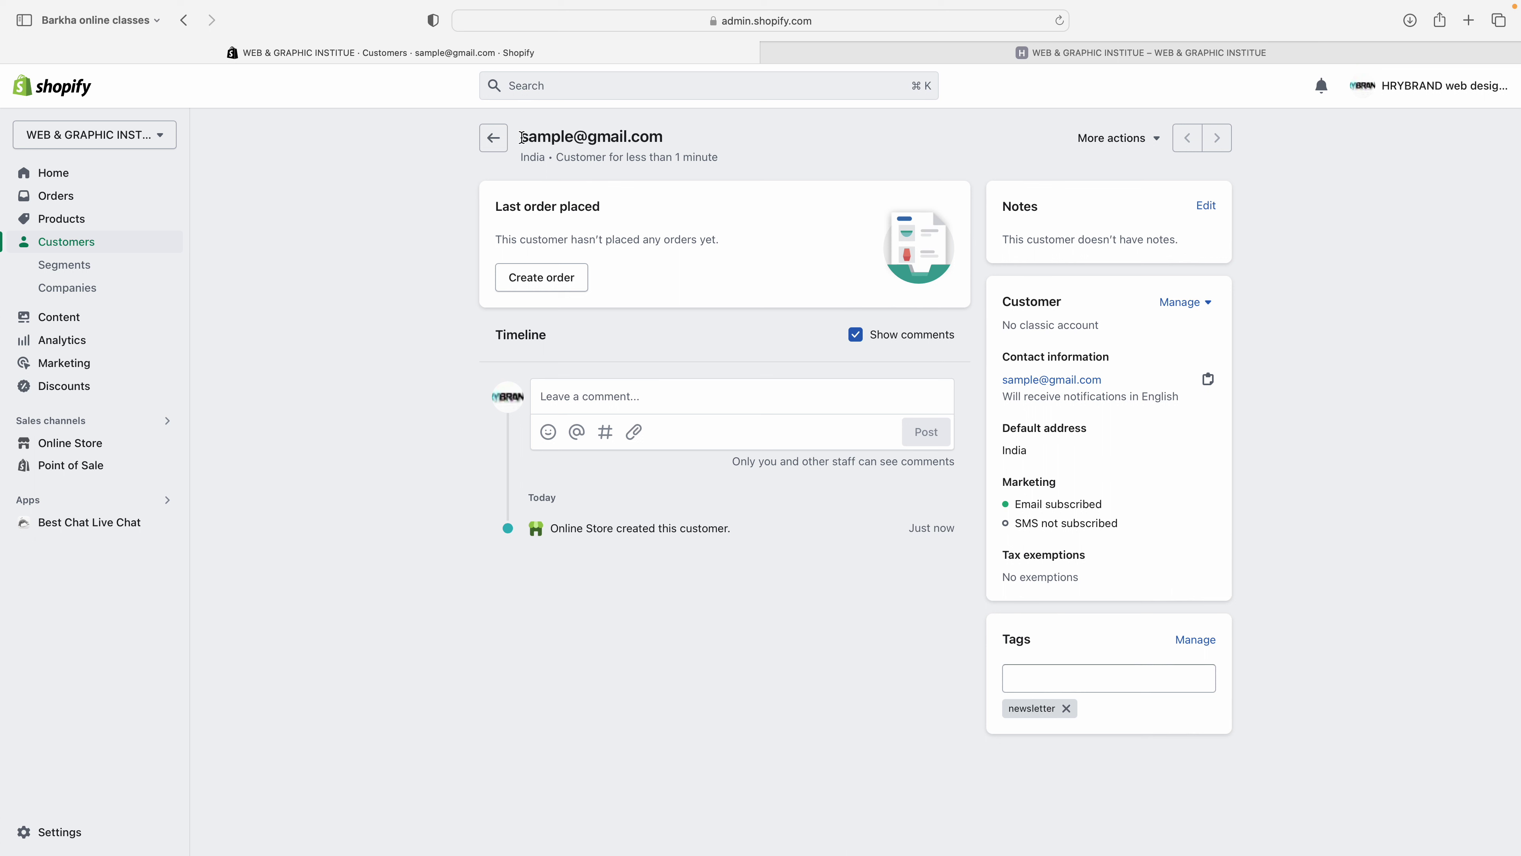
Step: Examine the customer record's header for the e-mail, country and how long the person has been a customer
left_click_drag(521, 137, 669, 132)
left_click(519, 161)
left_click_drag(519, 161, 552, 153)
left_click(730, 162)
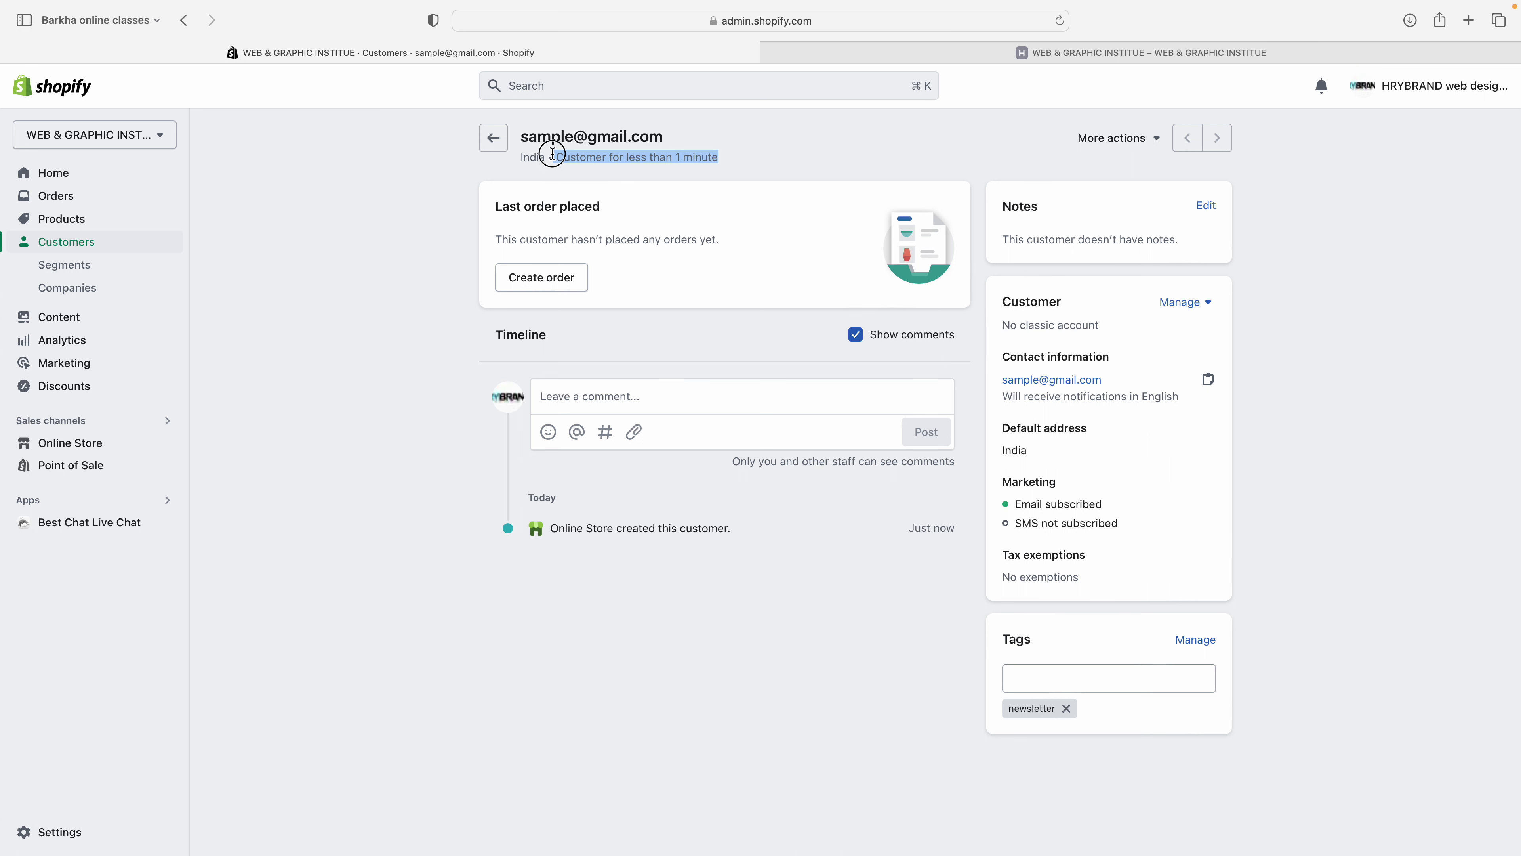
left_click(820, 158)
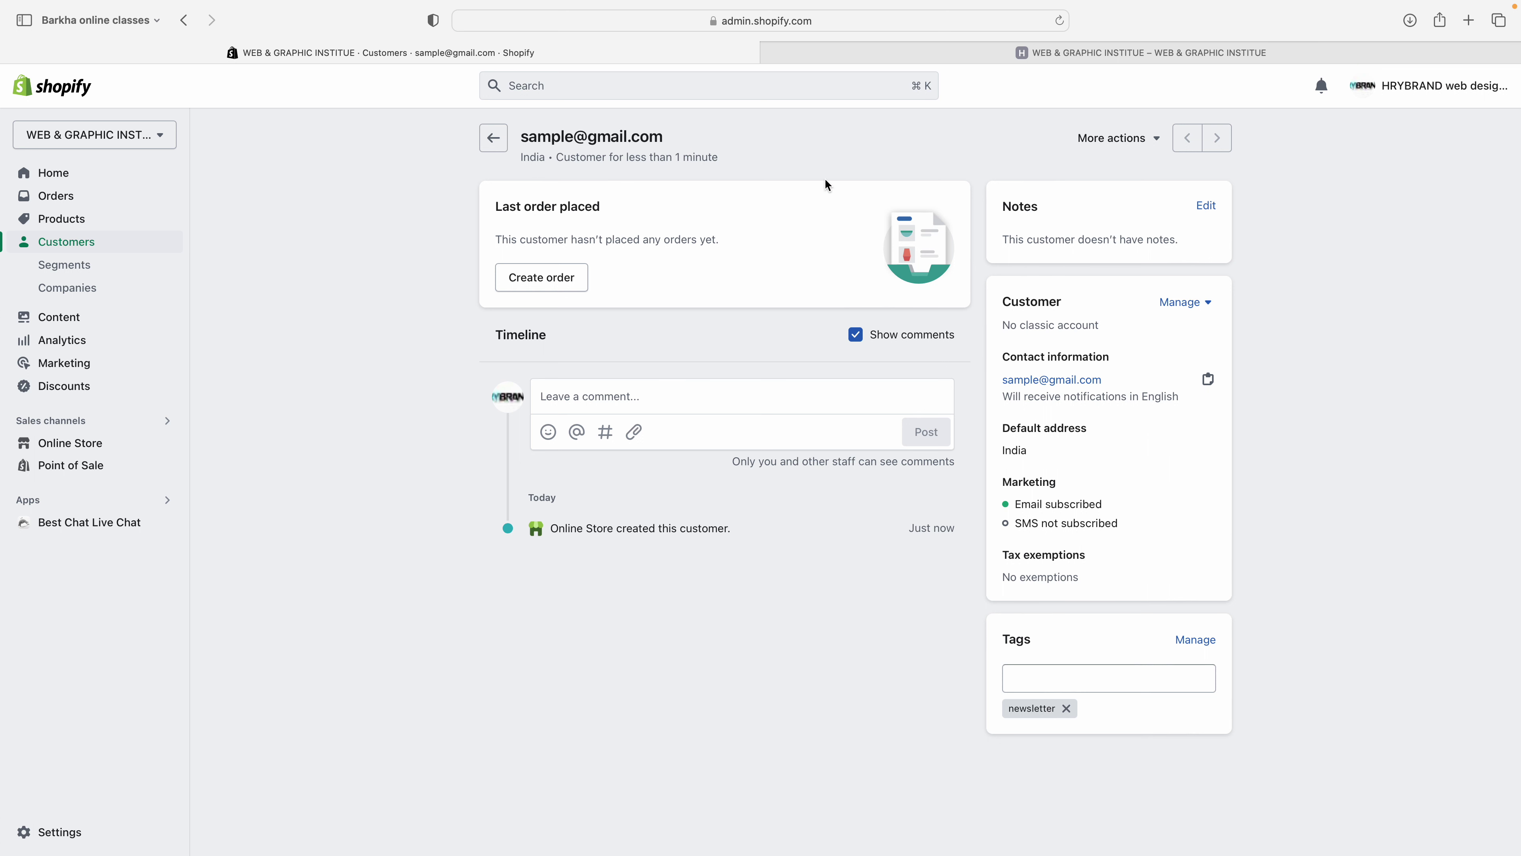
left_click_drag(558, 157, 767, 158)
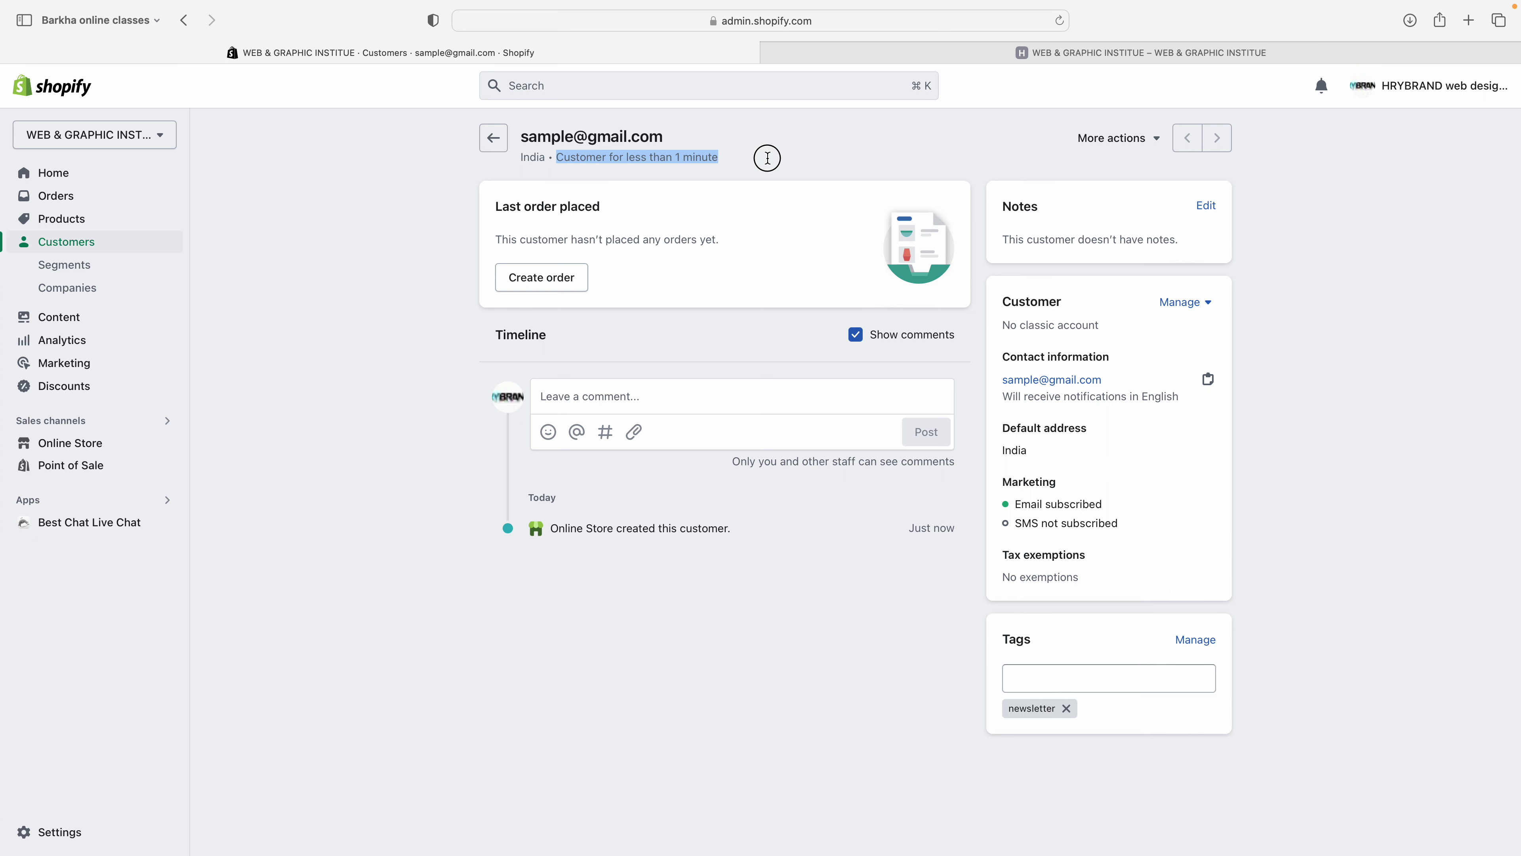
left_click(769, 159)
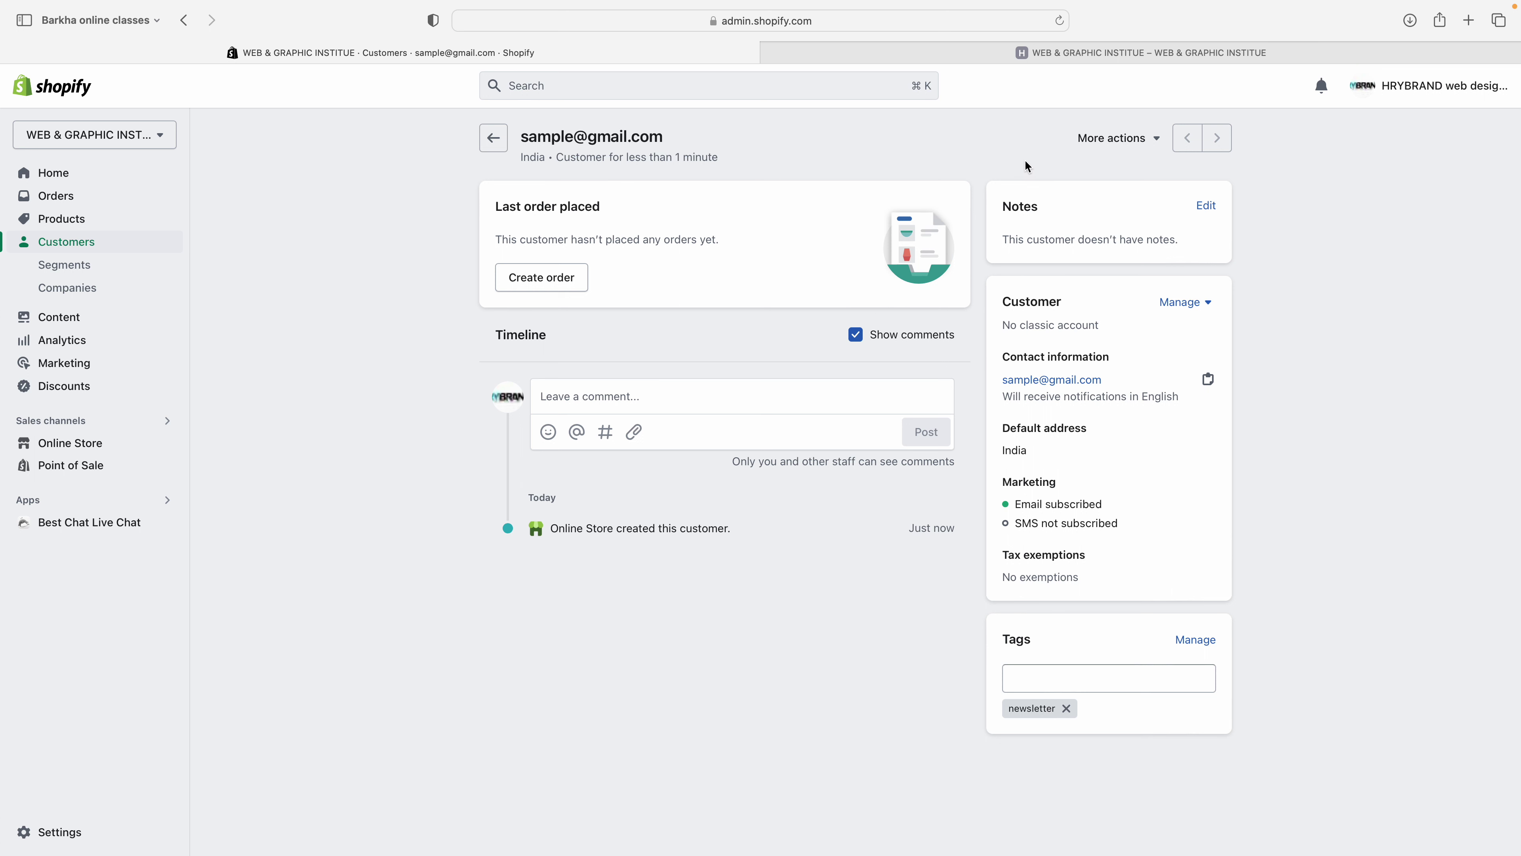
Step: View the additional actions available for the customer, then check the header of the storefront homepage and return to the record
left_click(1126, 148)
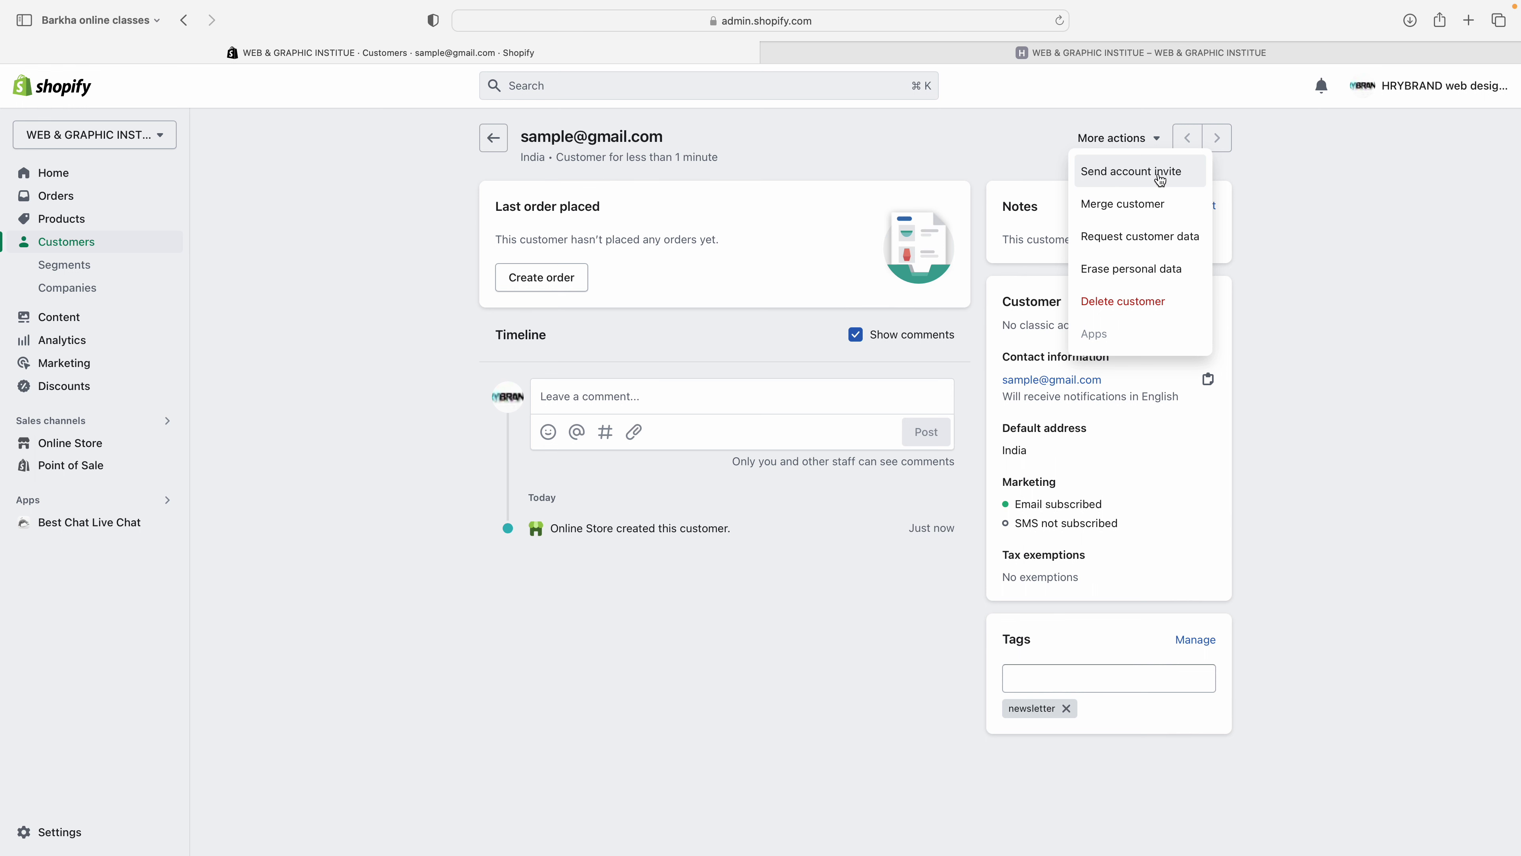
left_click(972, 53)
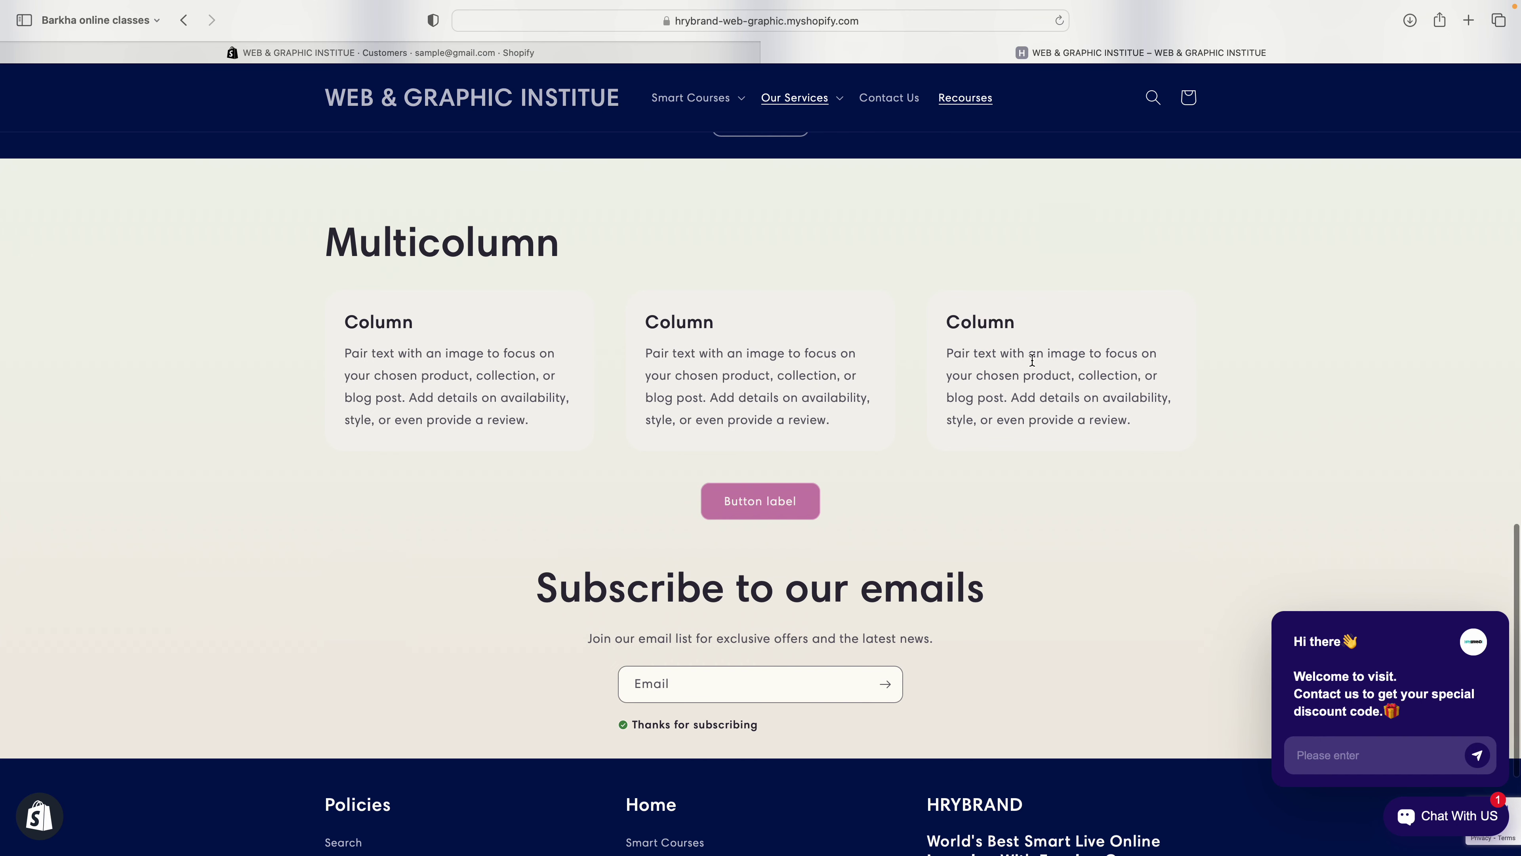
scroll(1012, 289, "up", 15)
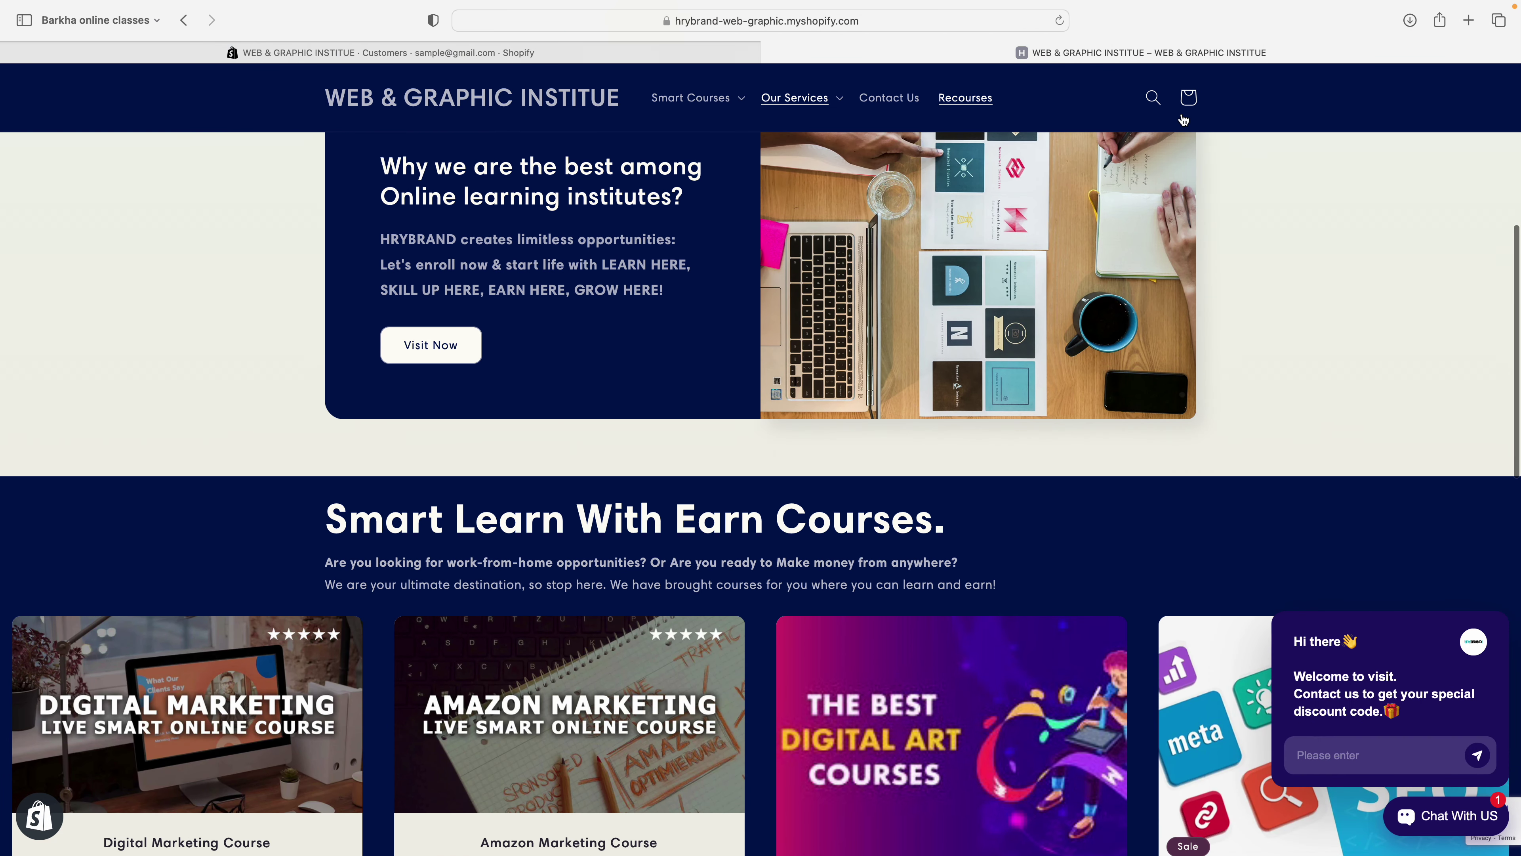
scroll(1183, 119, "up", 10)
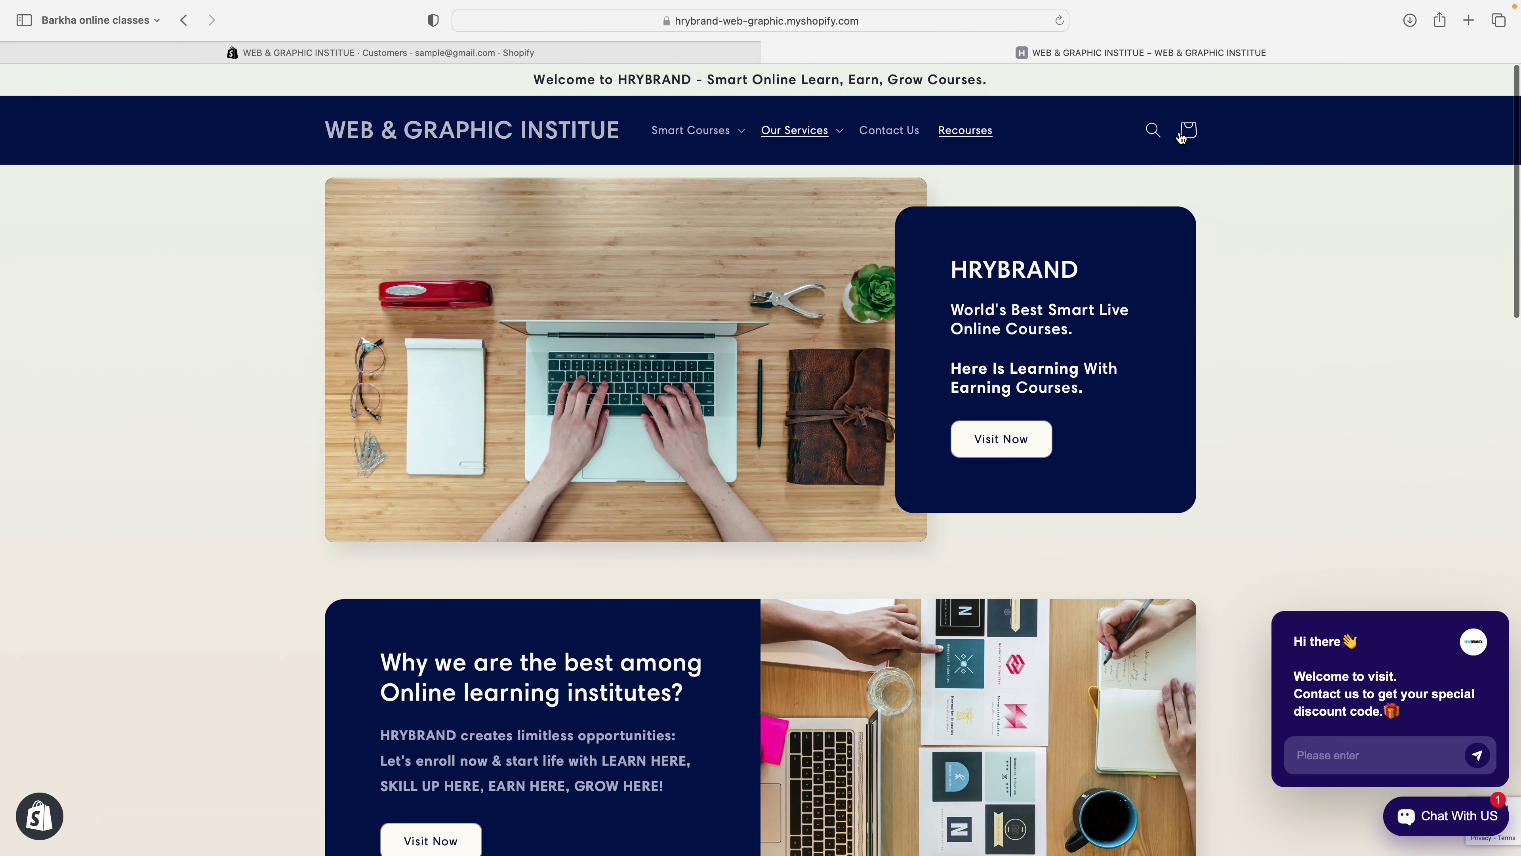
left_click(673, 54)
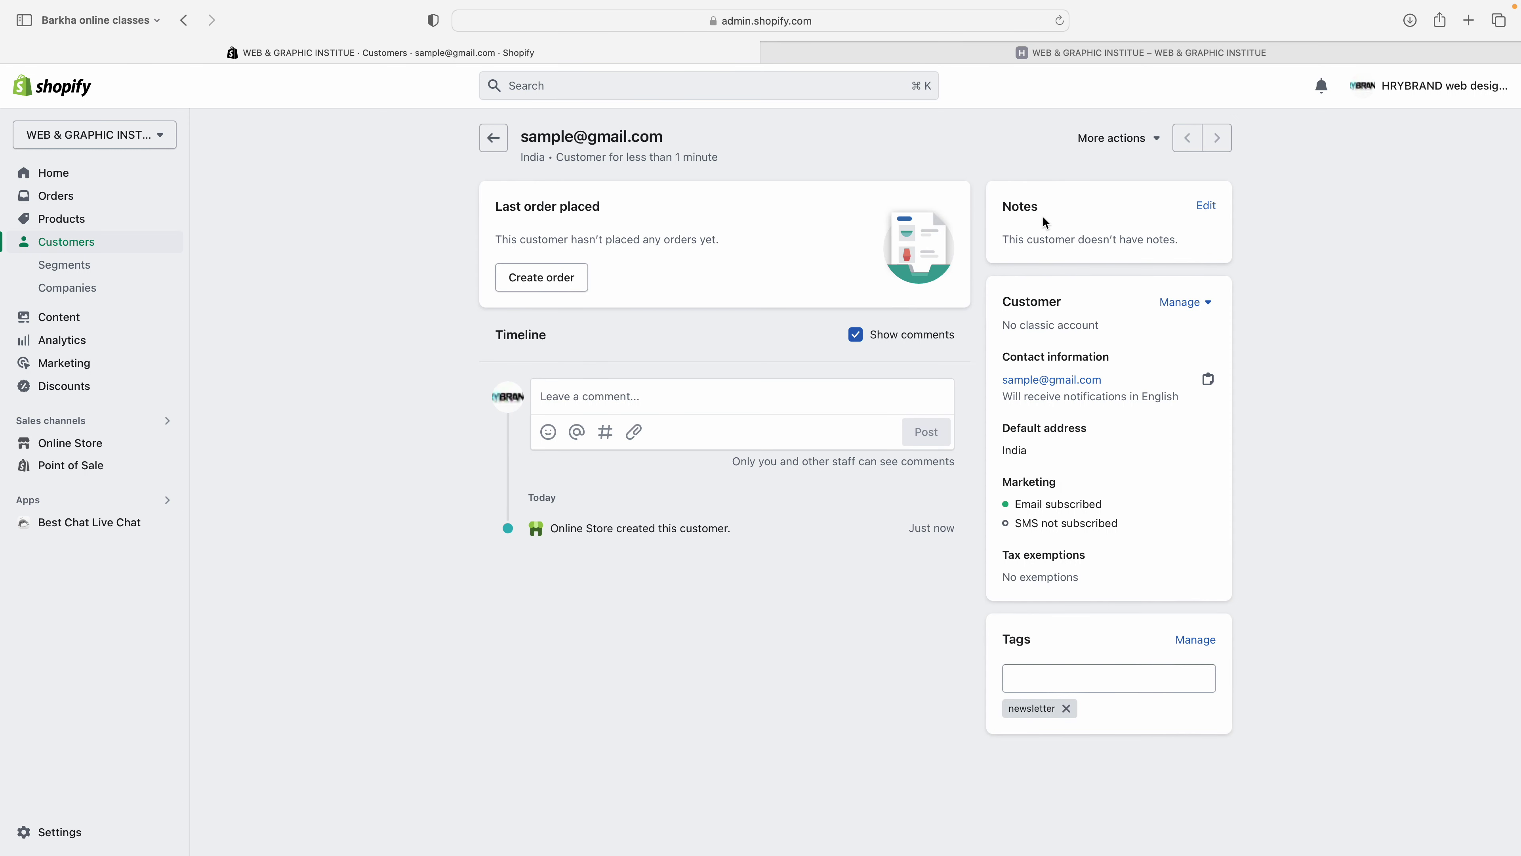
Step: Review the customer's additional actions again alongside the storefront's homepage and course listings, leaving every action unused
left_click(1157, 143)
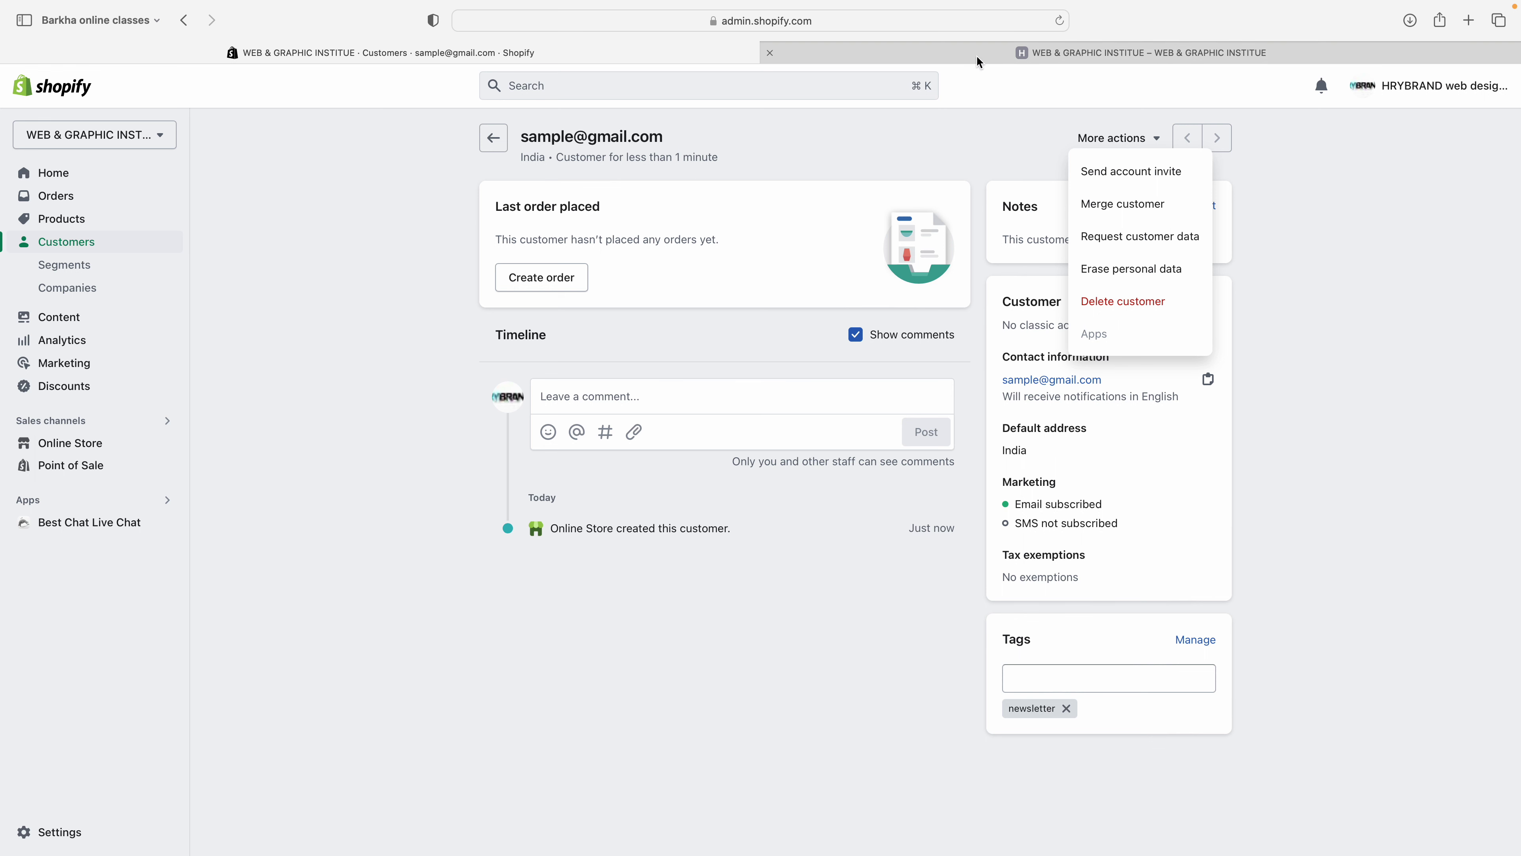
left_click(1138, 52)
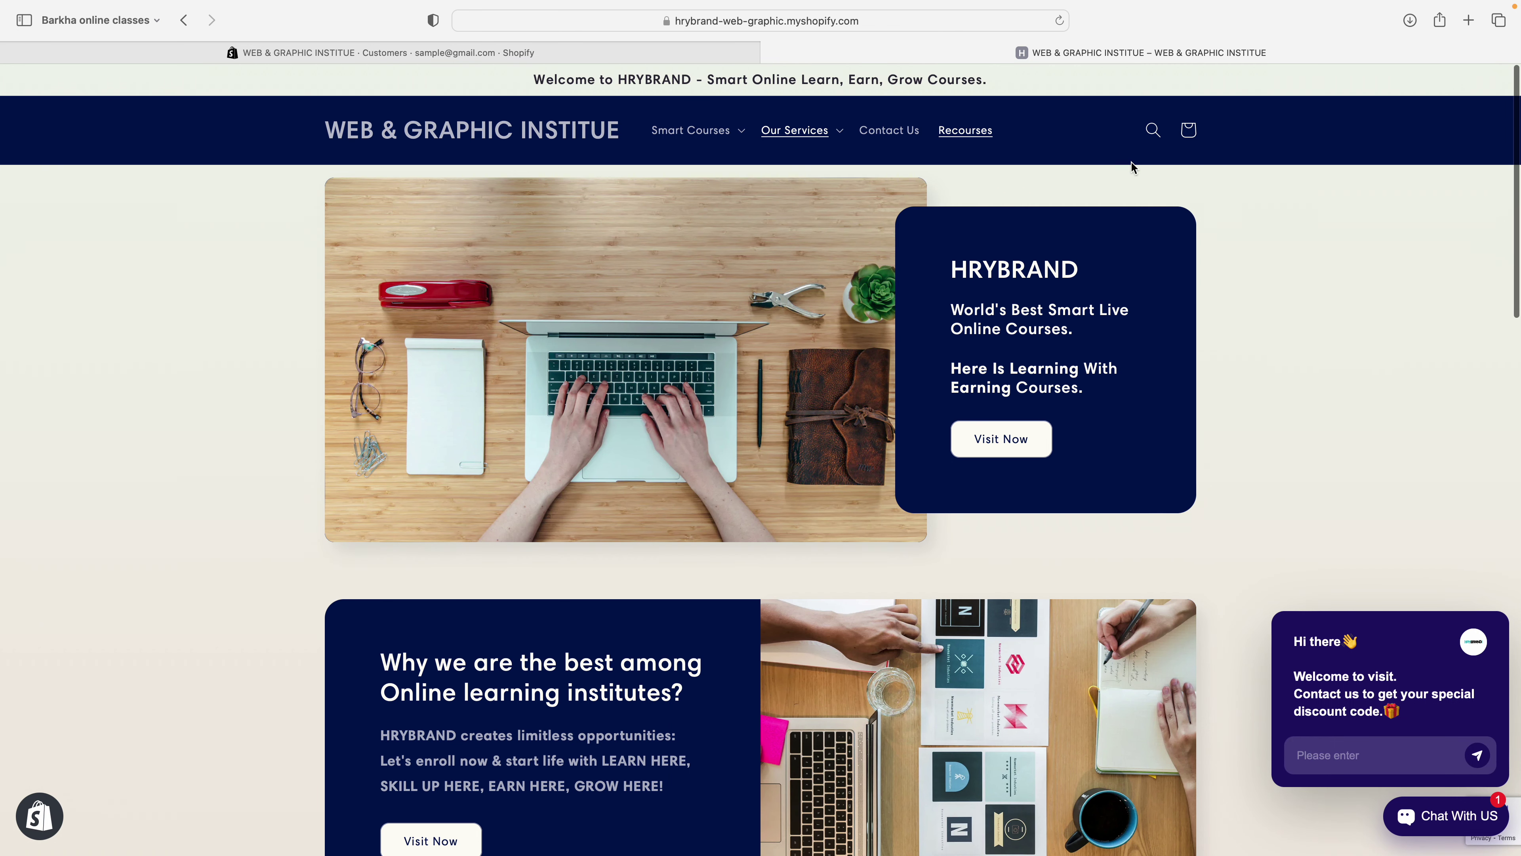
scroll(664, 378, "down", 10)
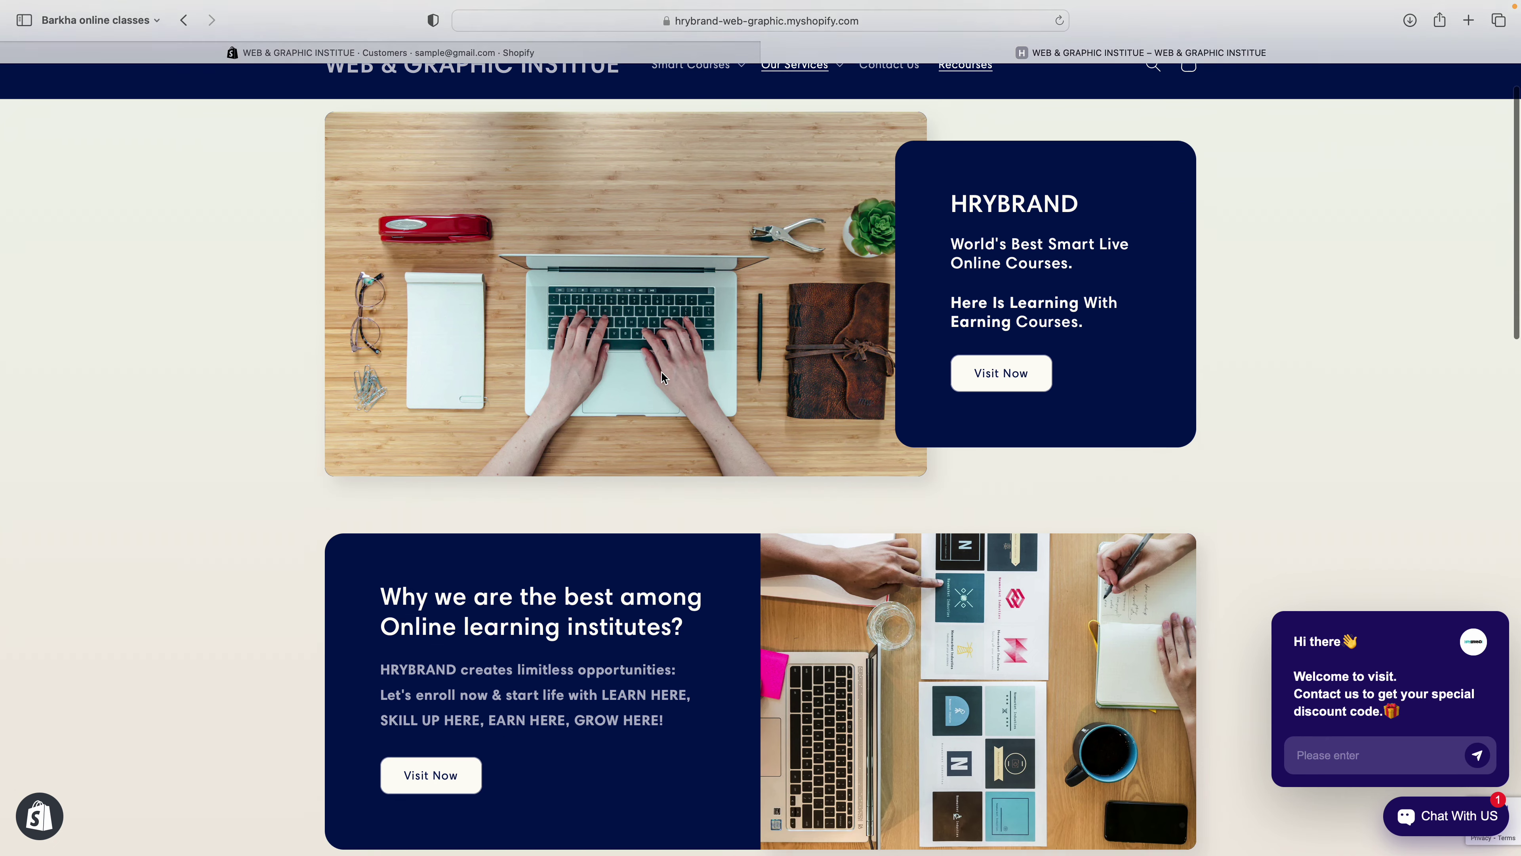
scroll(663, 378, "up", 2)
scroll(569, 629, "down", 5)
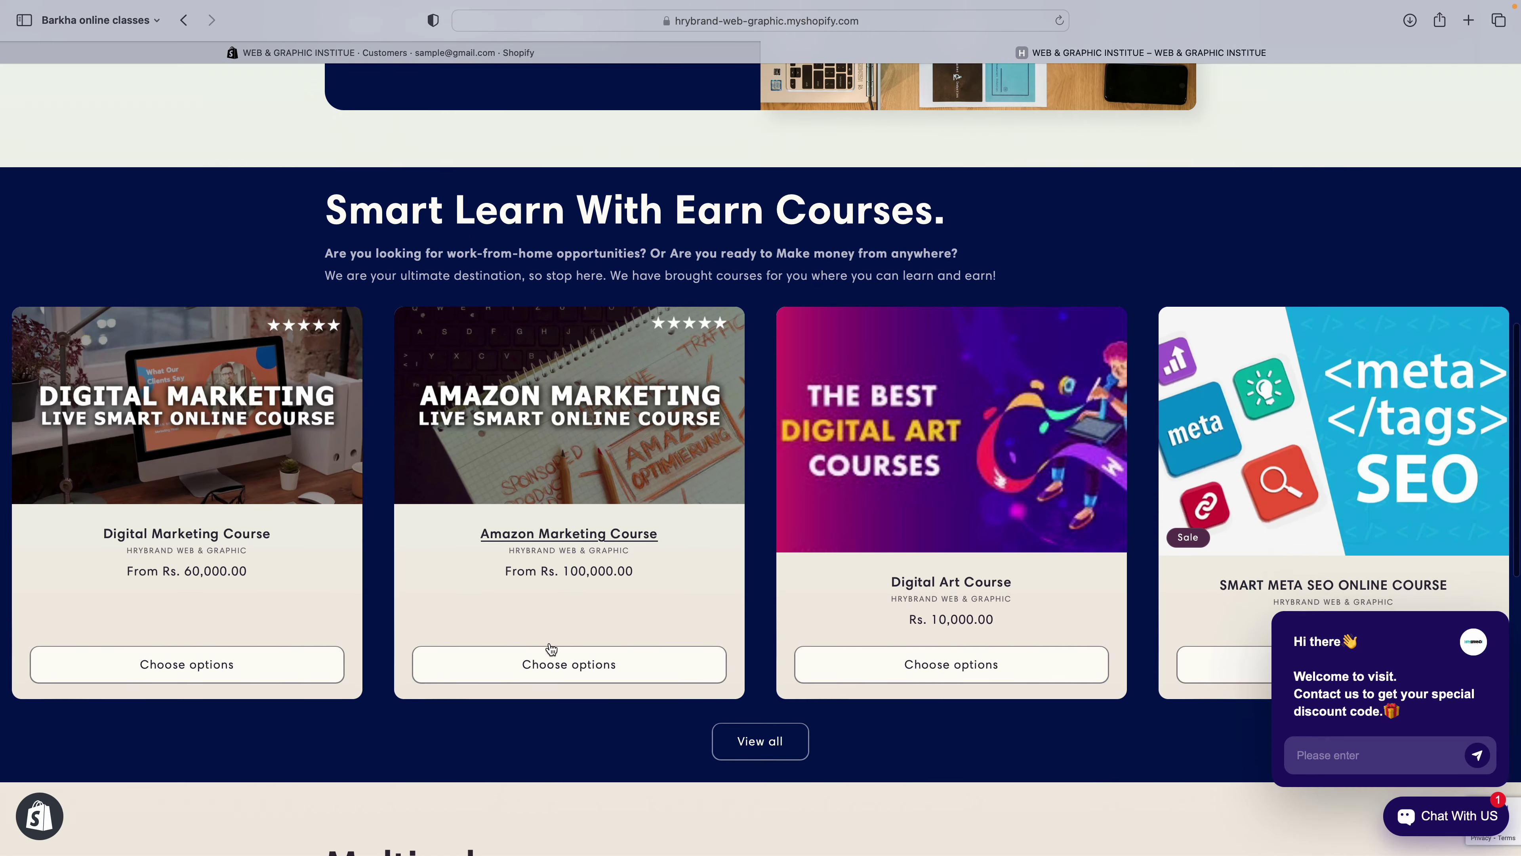
scroll(556, 657, "up", 20)
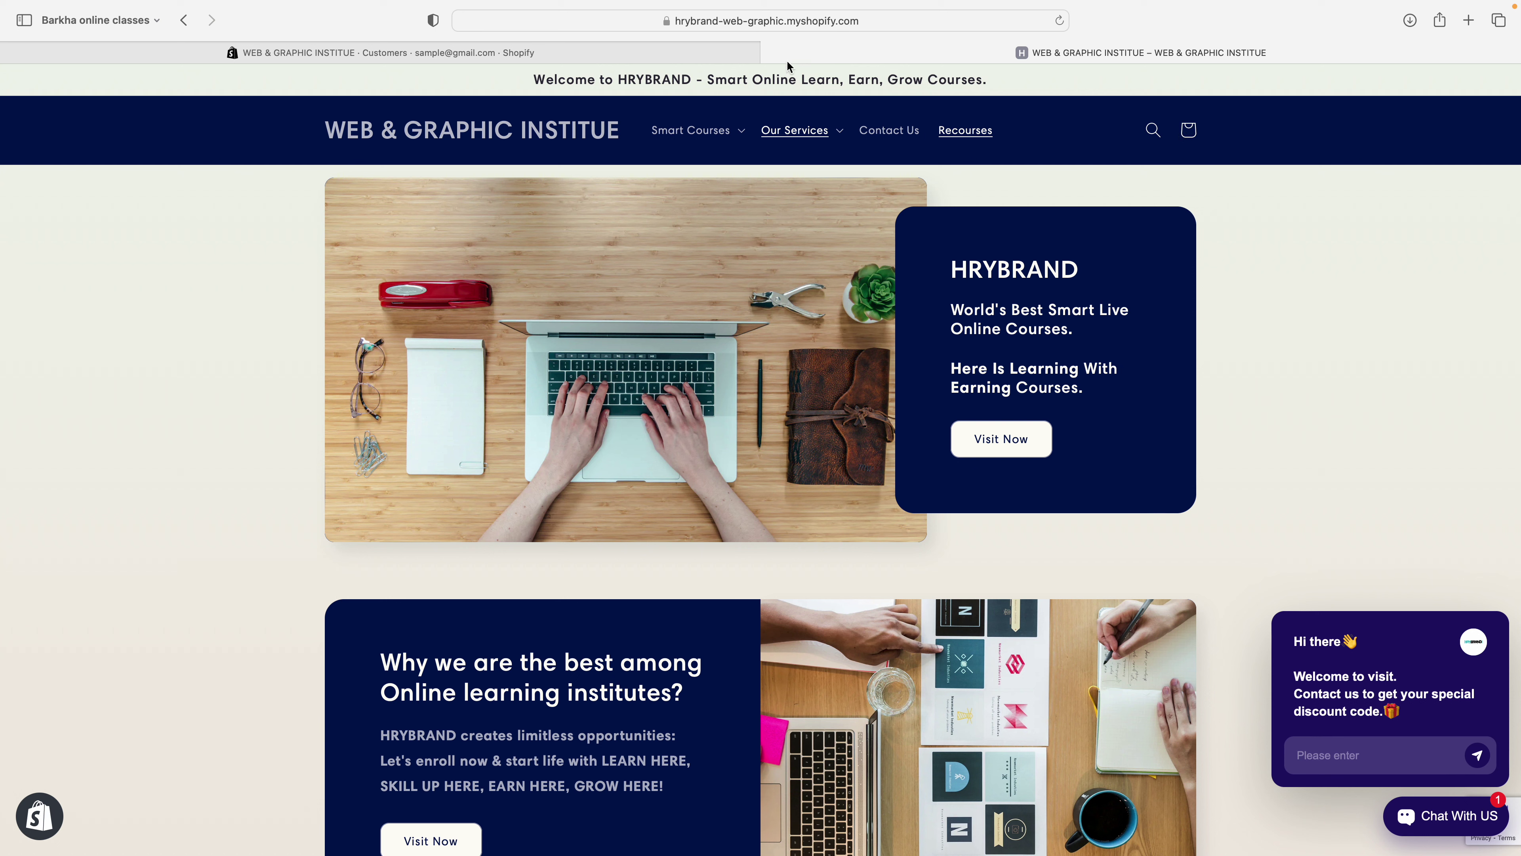
left_click(692, 60)
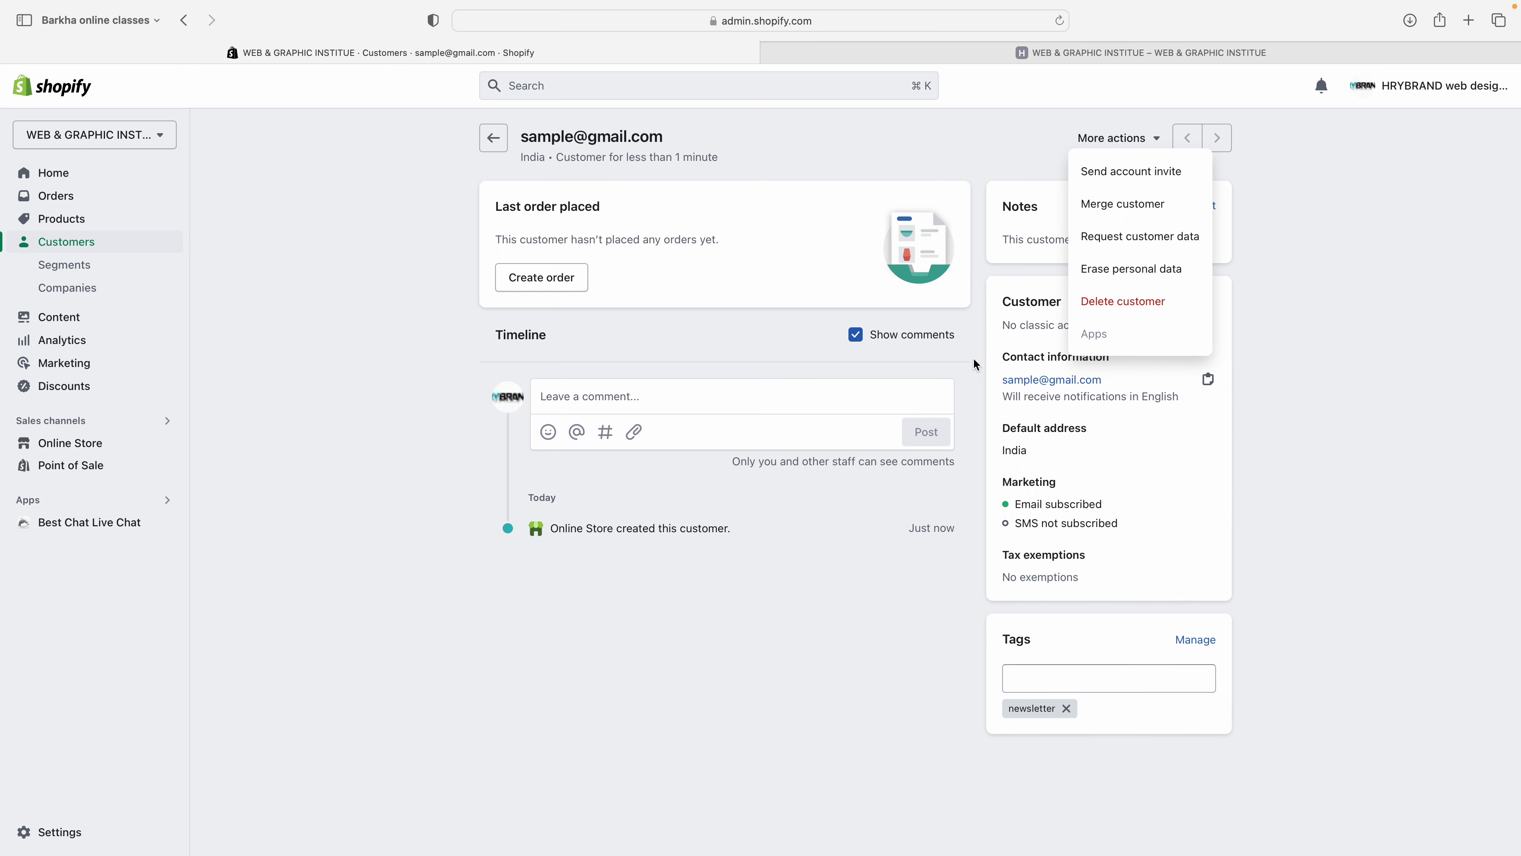
left_click_drag(982, 367, 971, 360)
left_click(1443, 344)
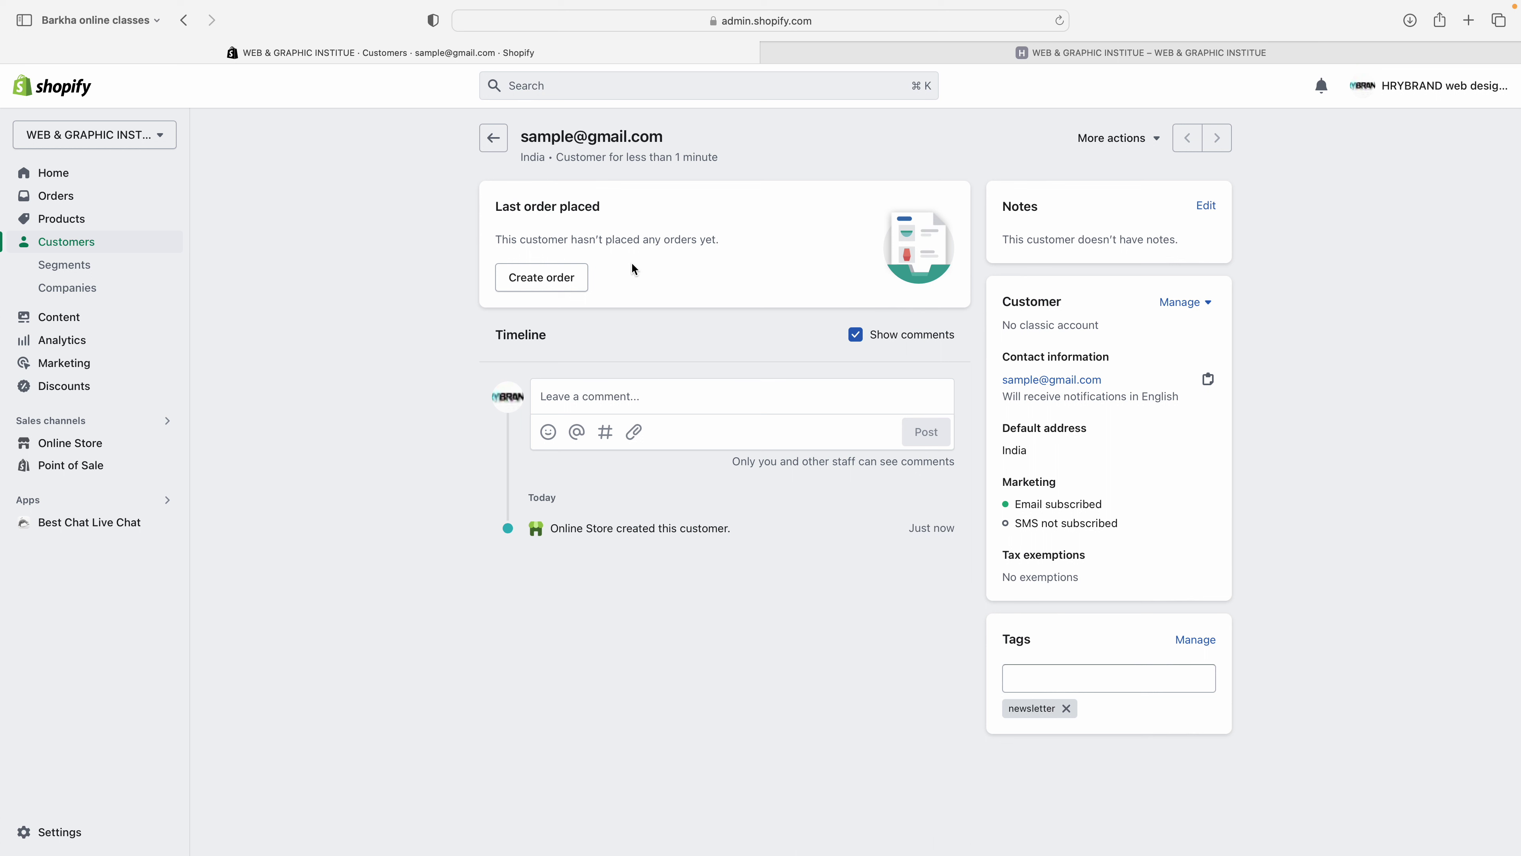
Step: Read the "Last order placed" and Notes sections of the customer record
left_click_drag(495, 213, 607, 209)
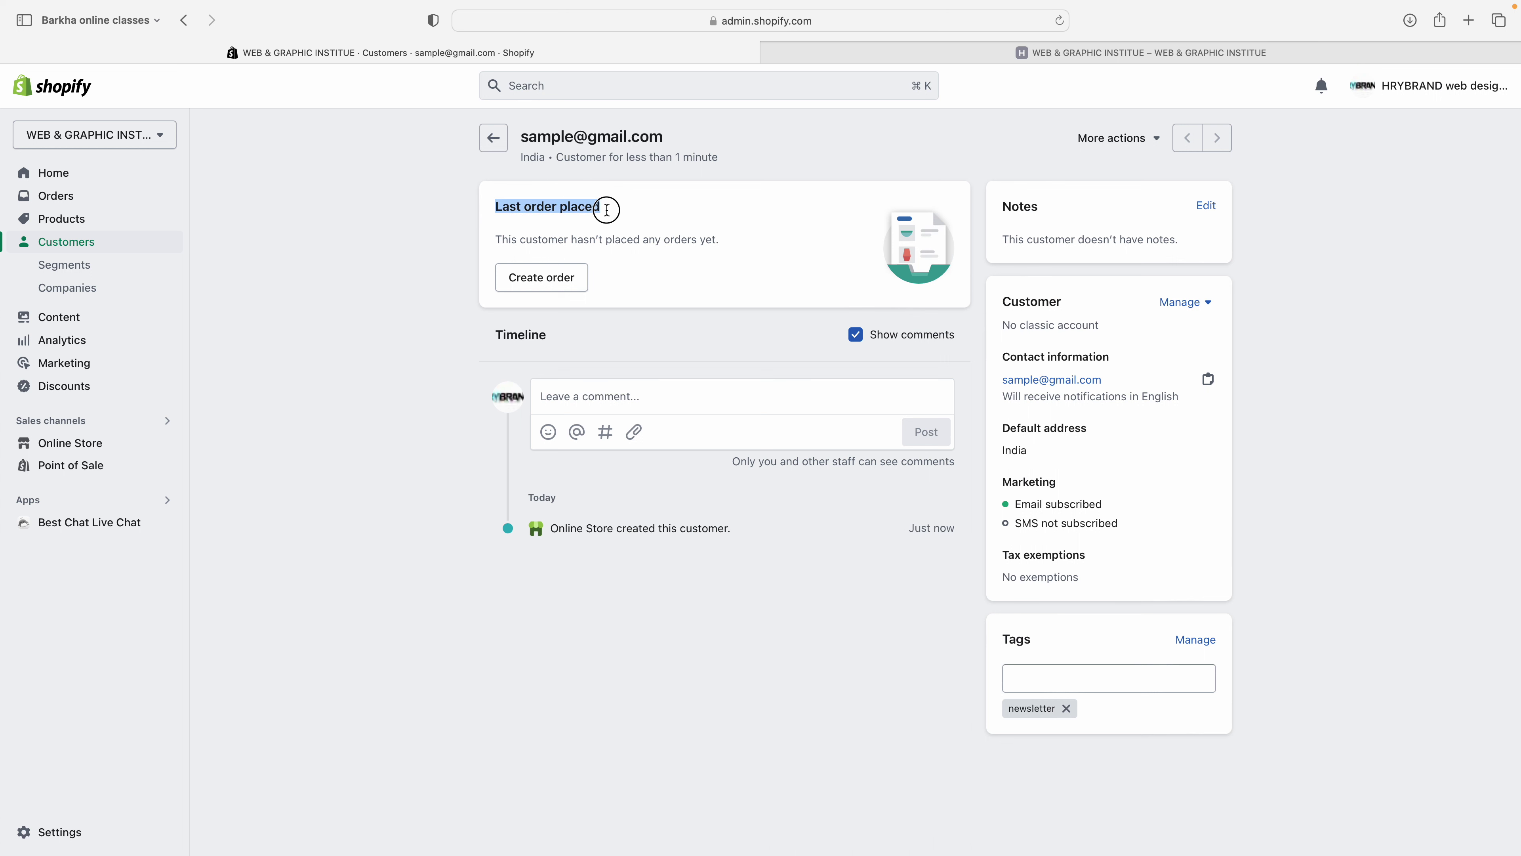
left_click(654, 252)
left_click_drag(737, 248, 488, 240)
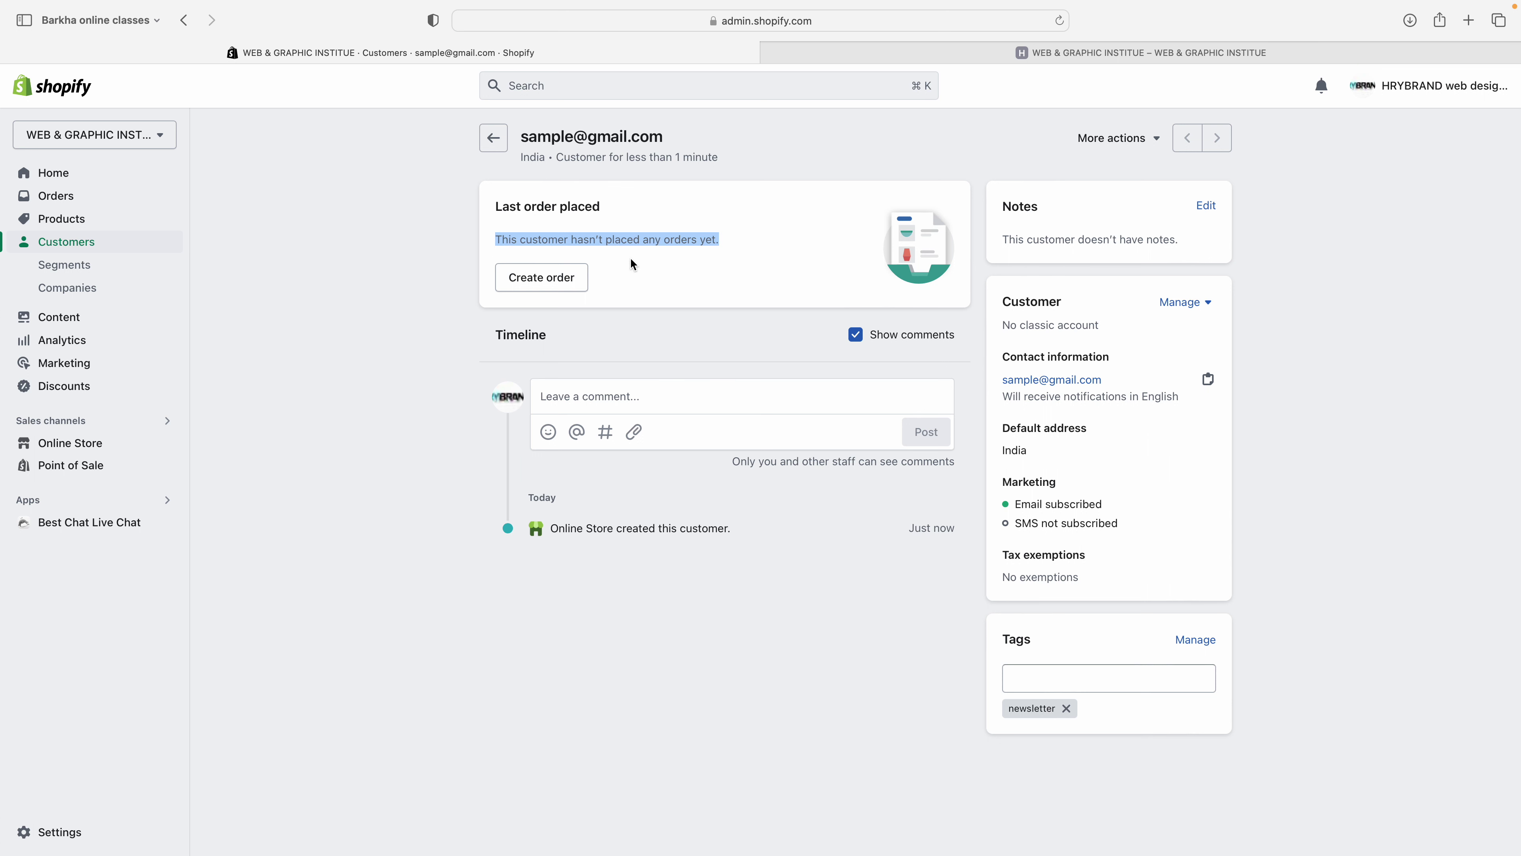
left_click(688, 257)
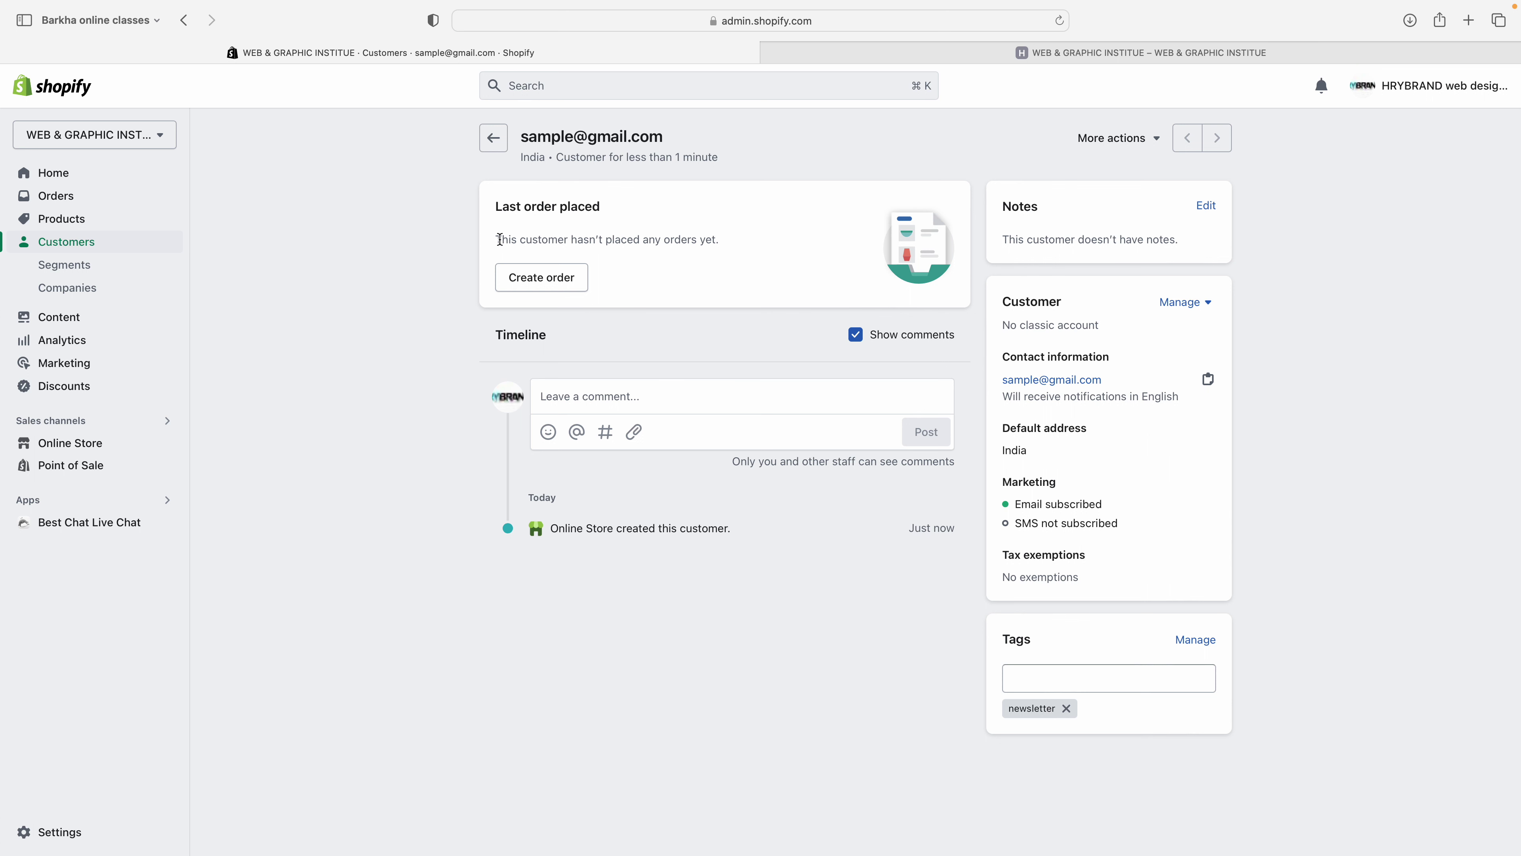
left_click_drag(497, 205, 556, 290)
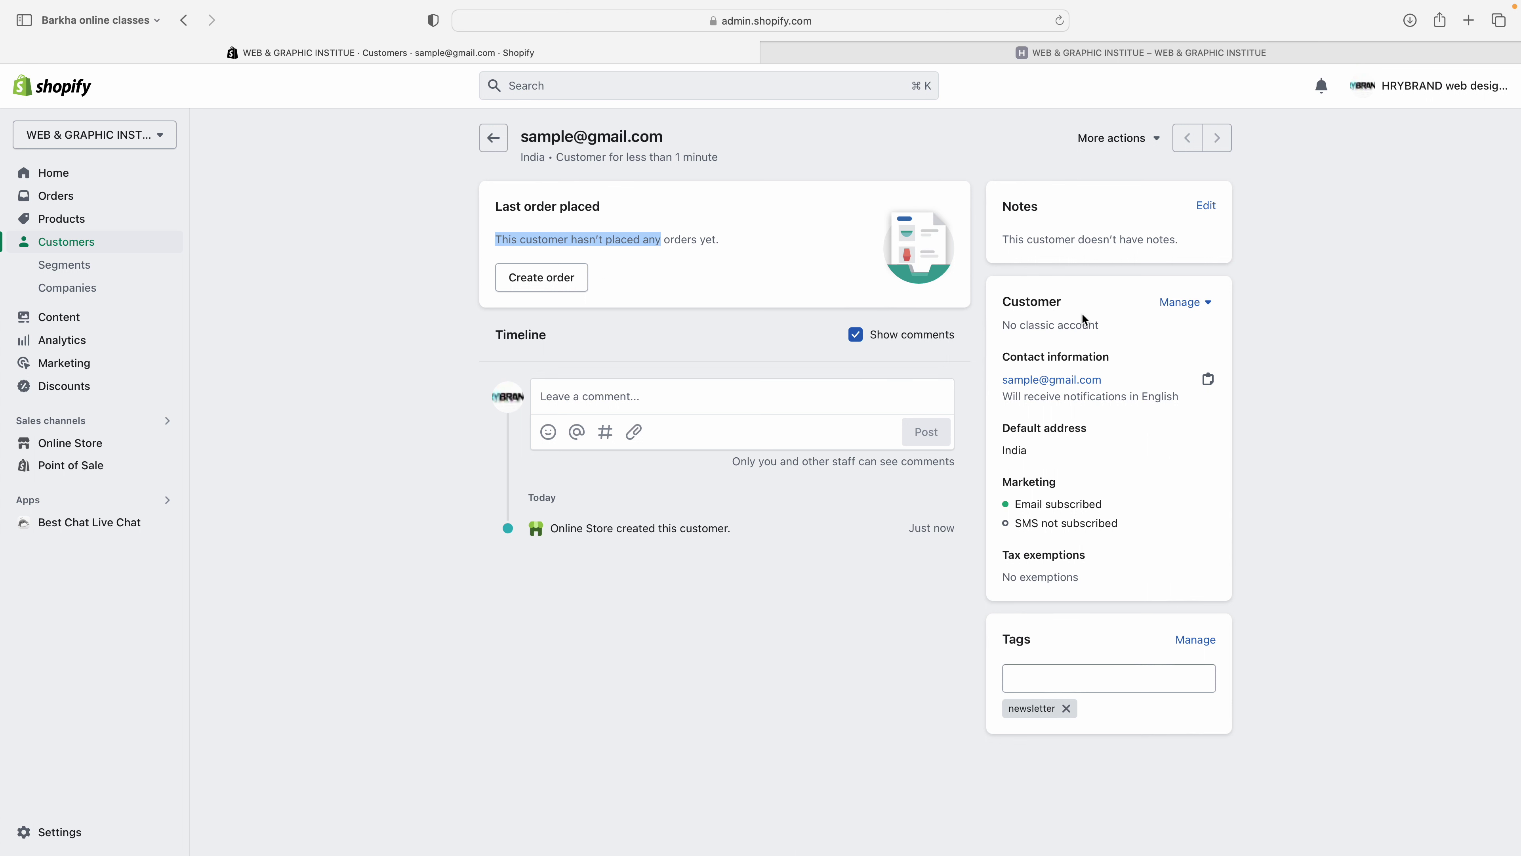
left_click(1013, 206)
left_click(1071, 223)
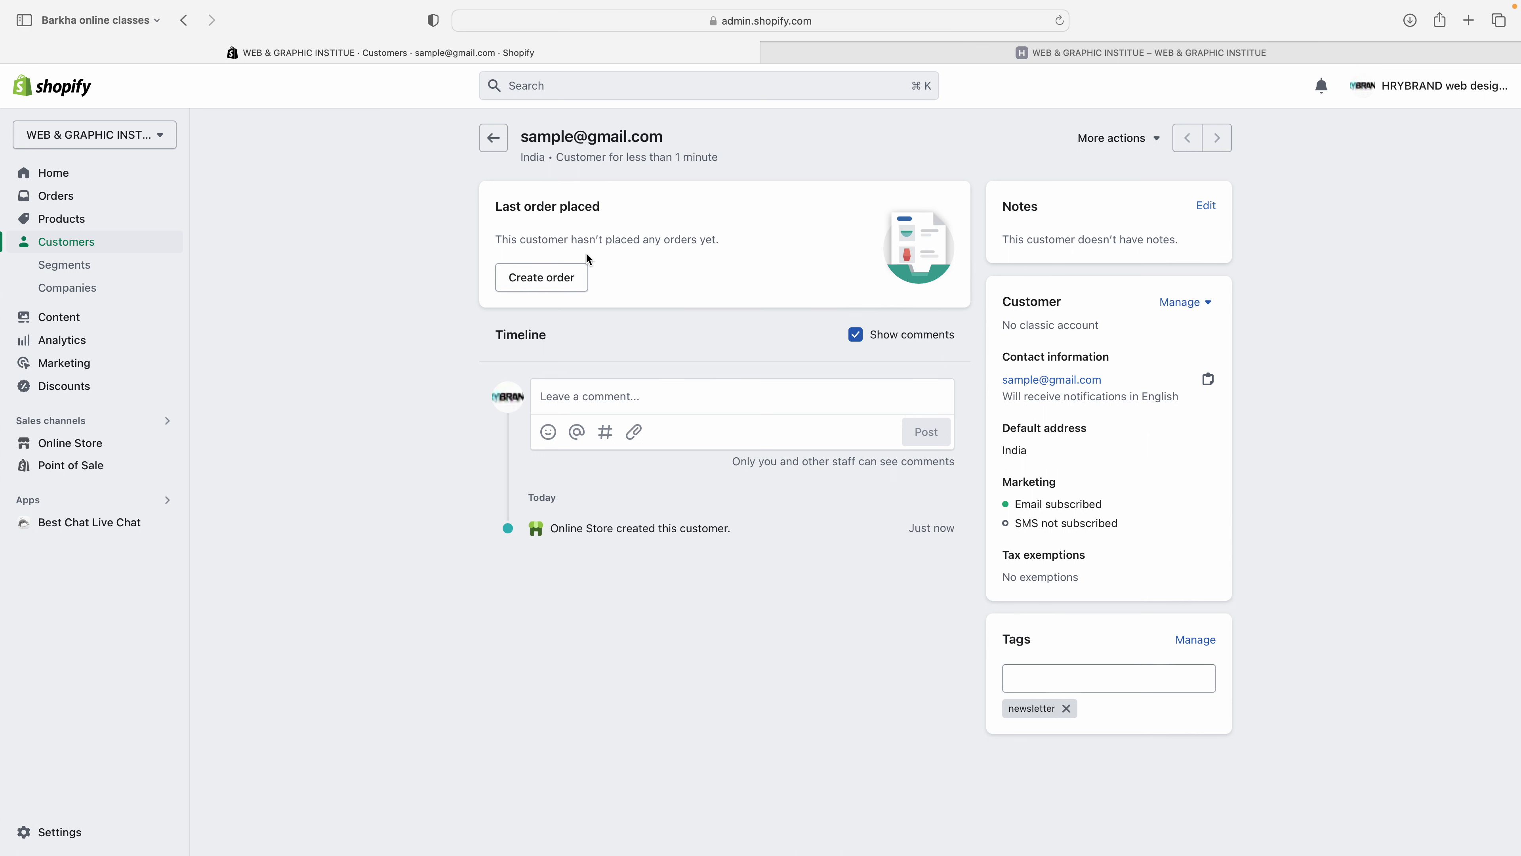
Step: Read the "Last order placed" heading, then view the storefront homepage, dismiss its chat greeting and return to the customer record
left_click_drag(497, 207, 696, 218)
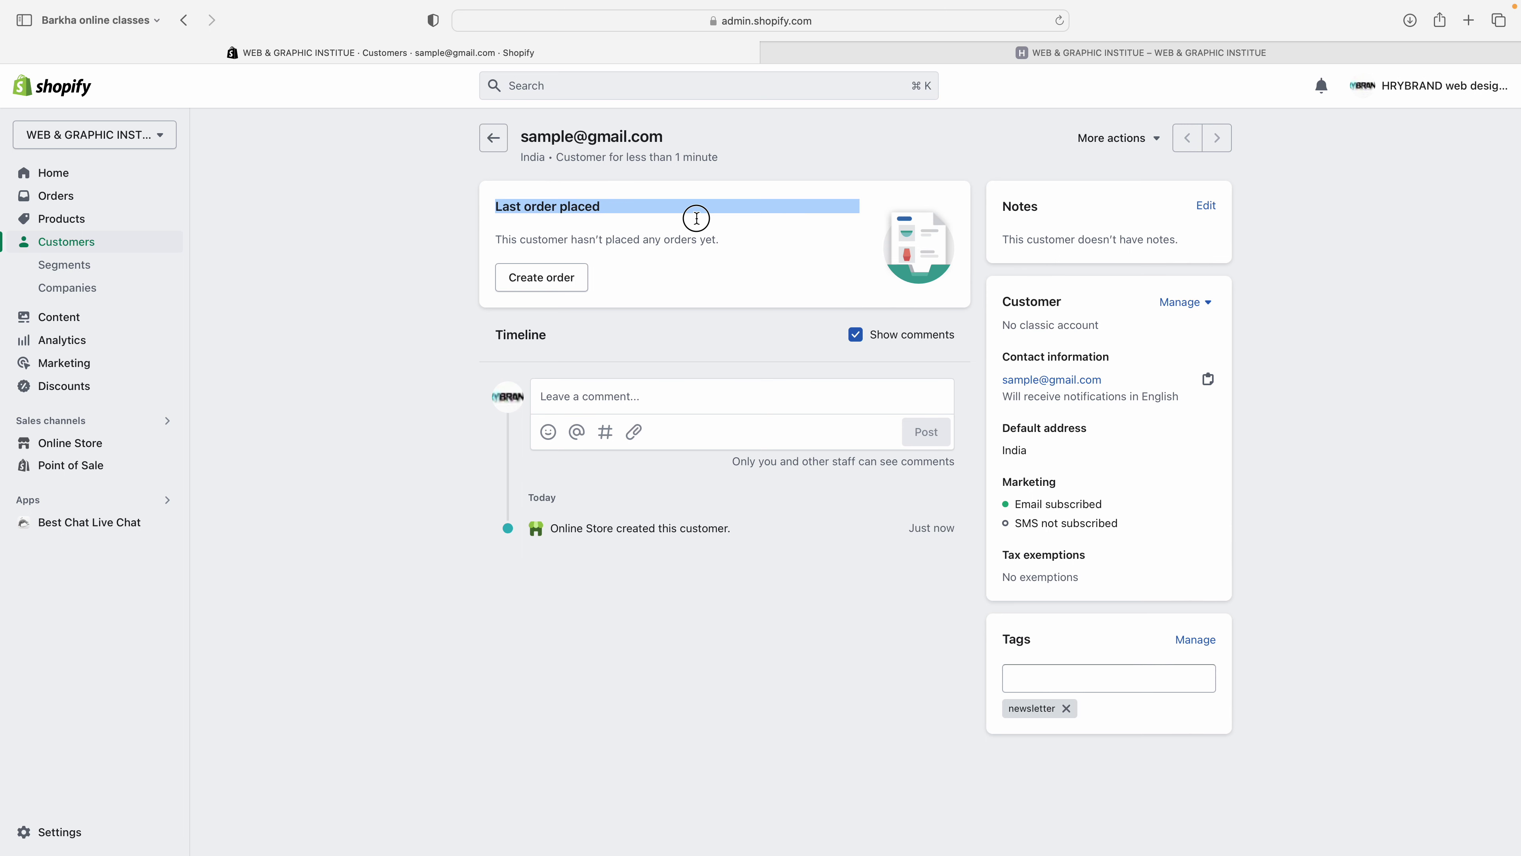
left_click(696, 233)
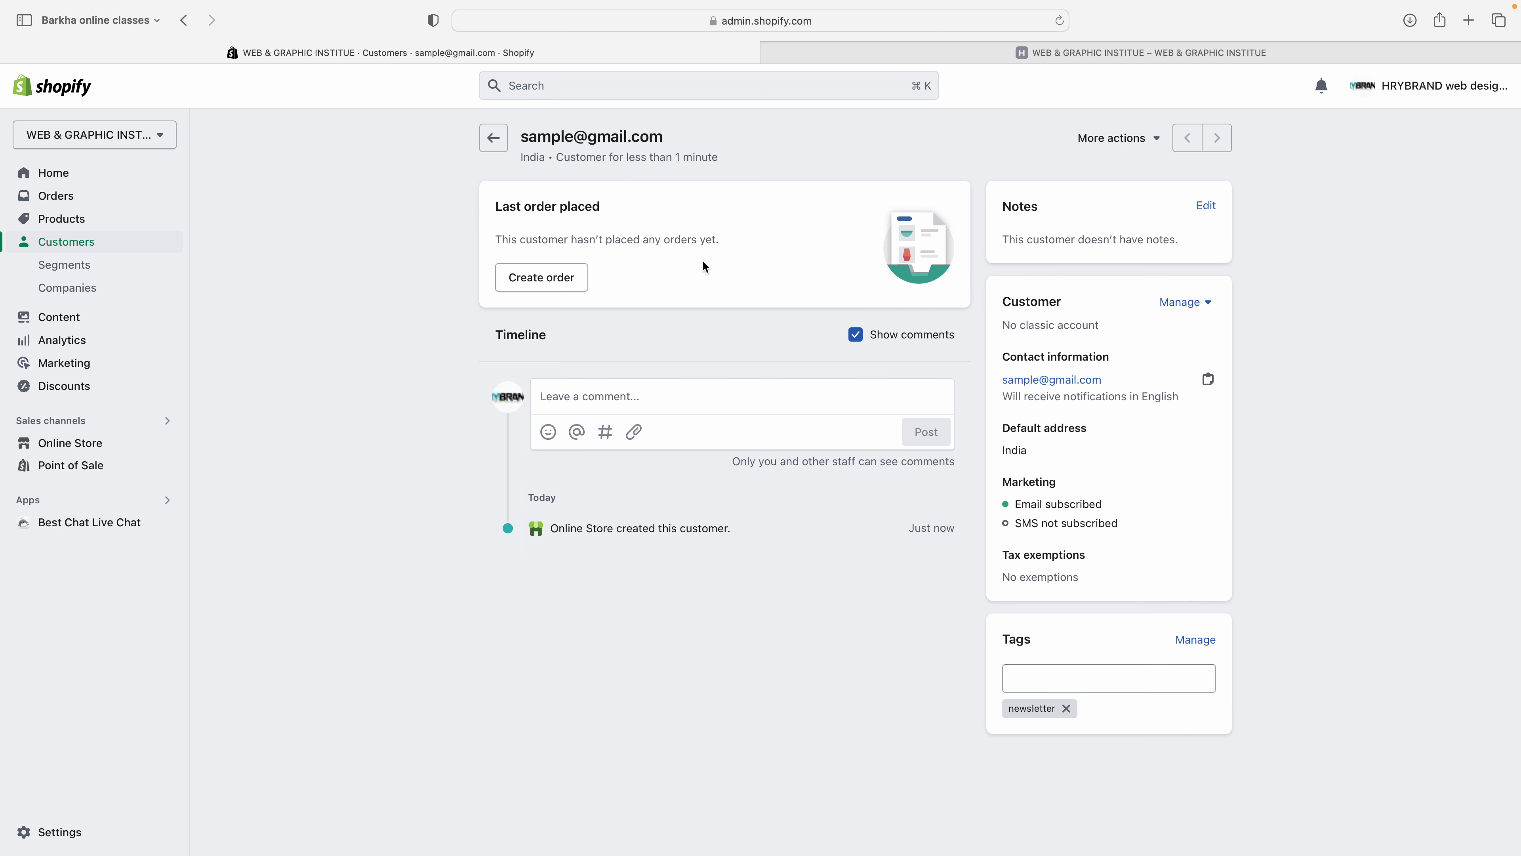
left_click(858, 51)
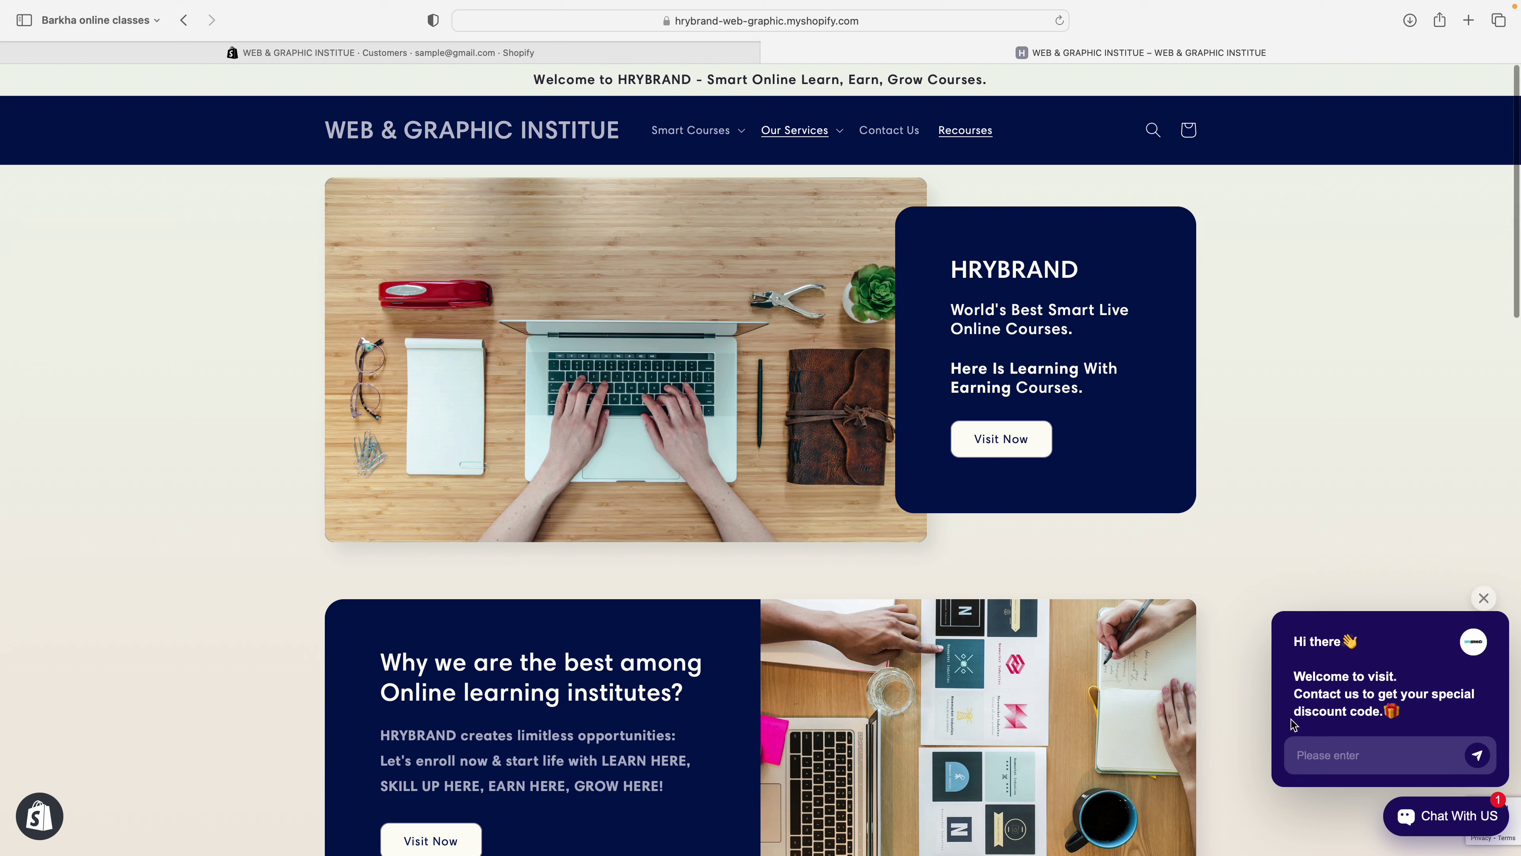
left_click(1484, 589)
left_click(455, 53)
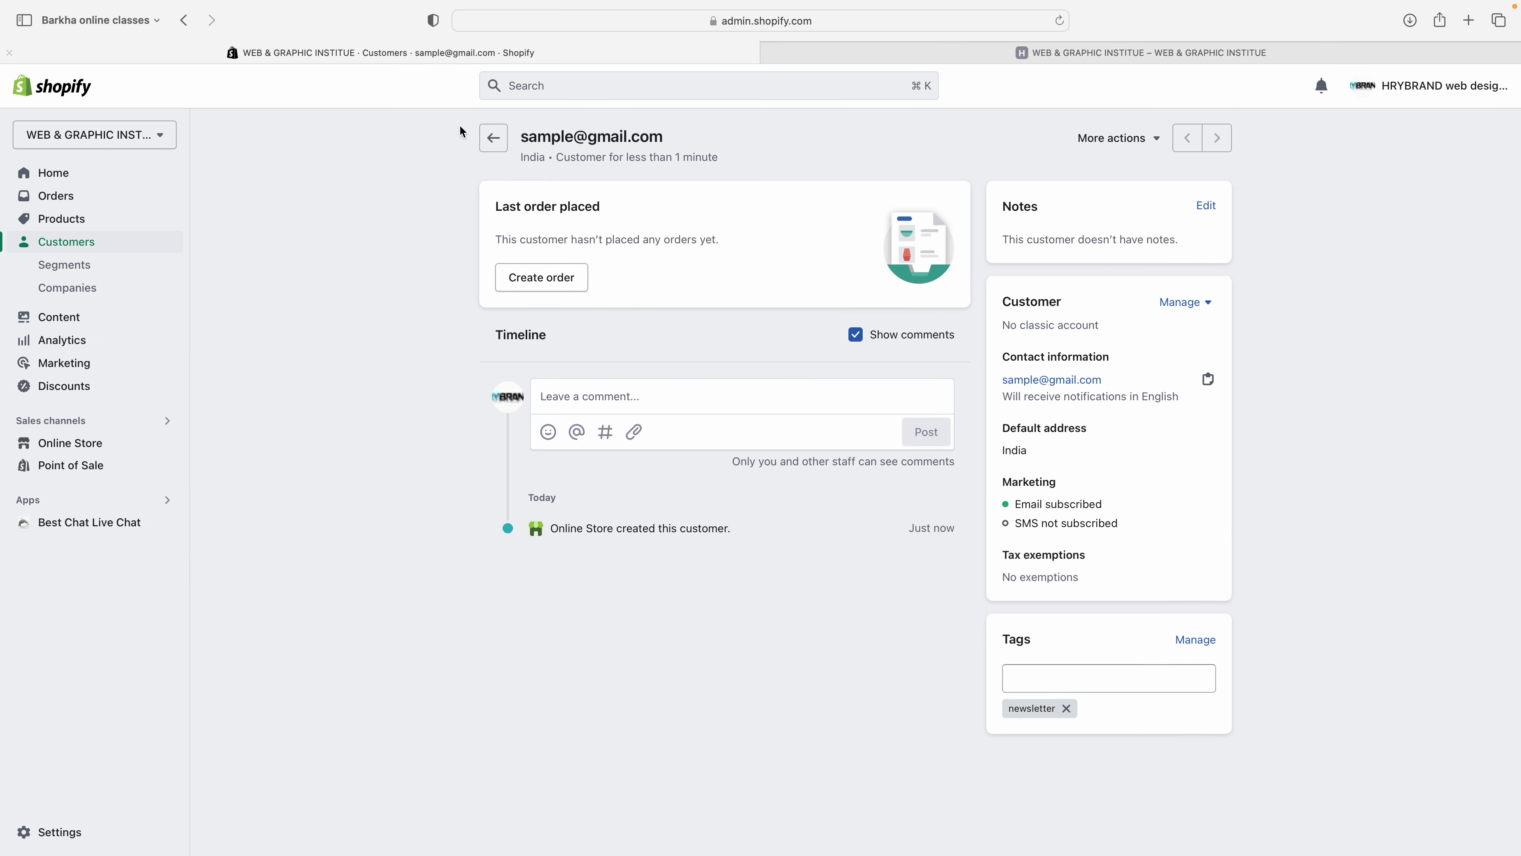
Step: View the order creation form and its product picker for this customer, then leave without saving the draft
left_click(547, 289)
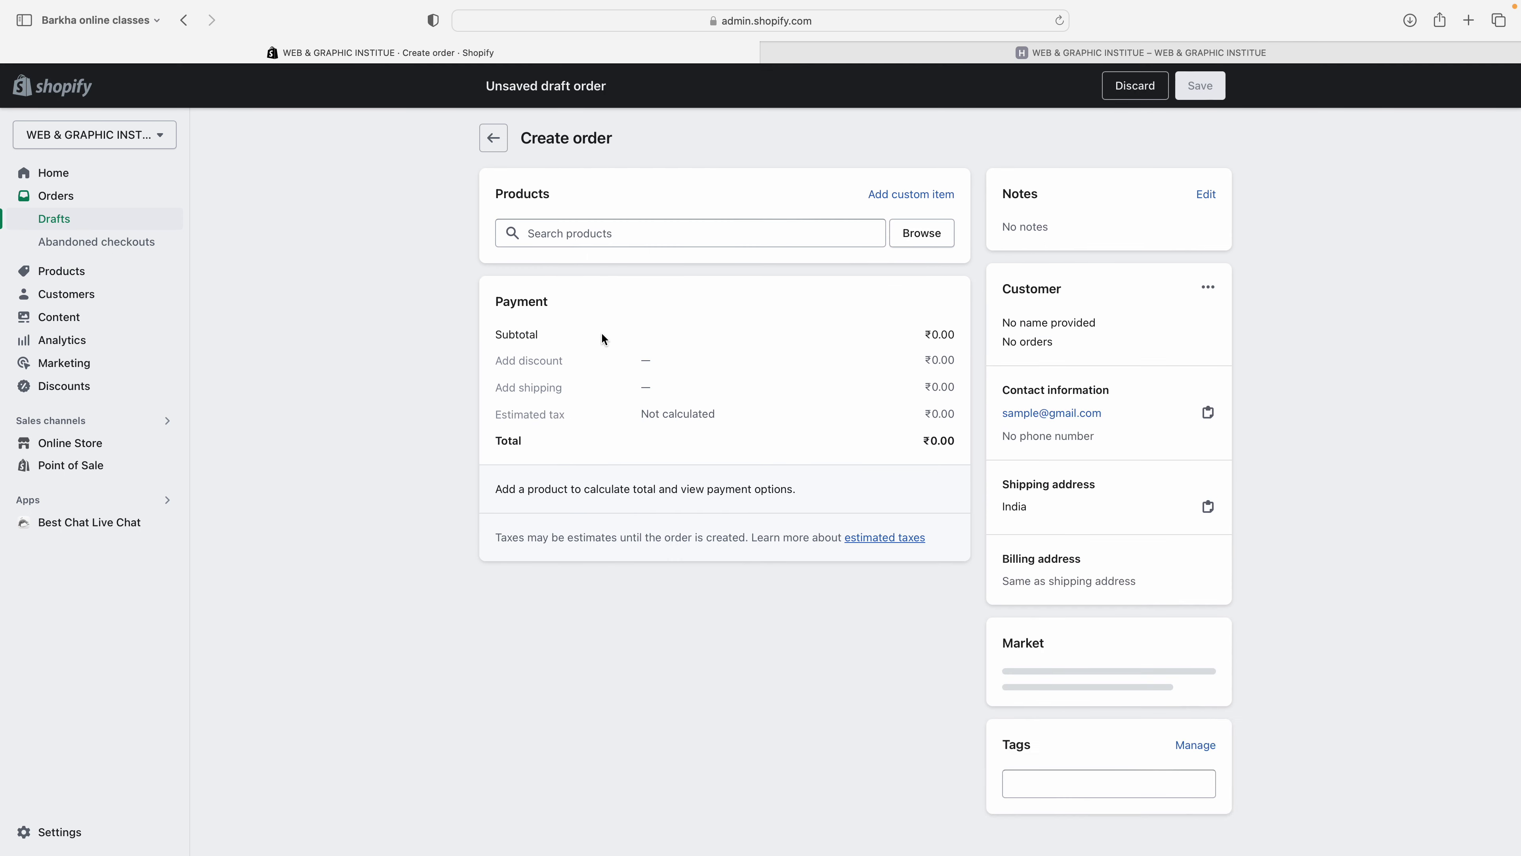
left_click(794, 231)
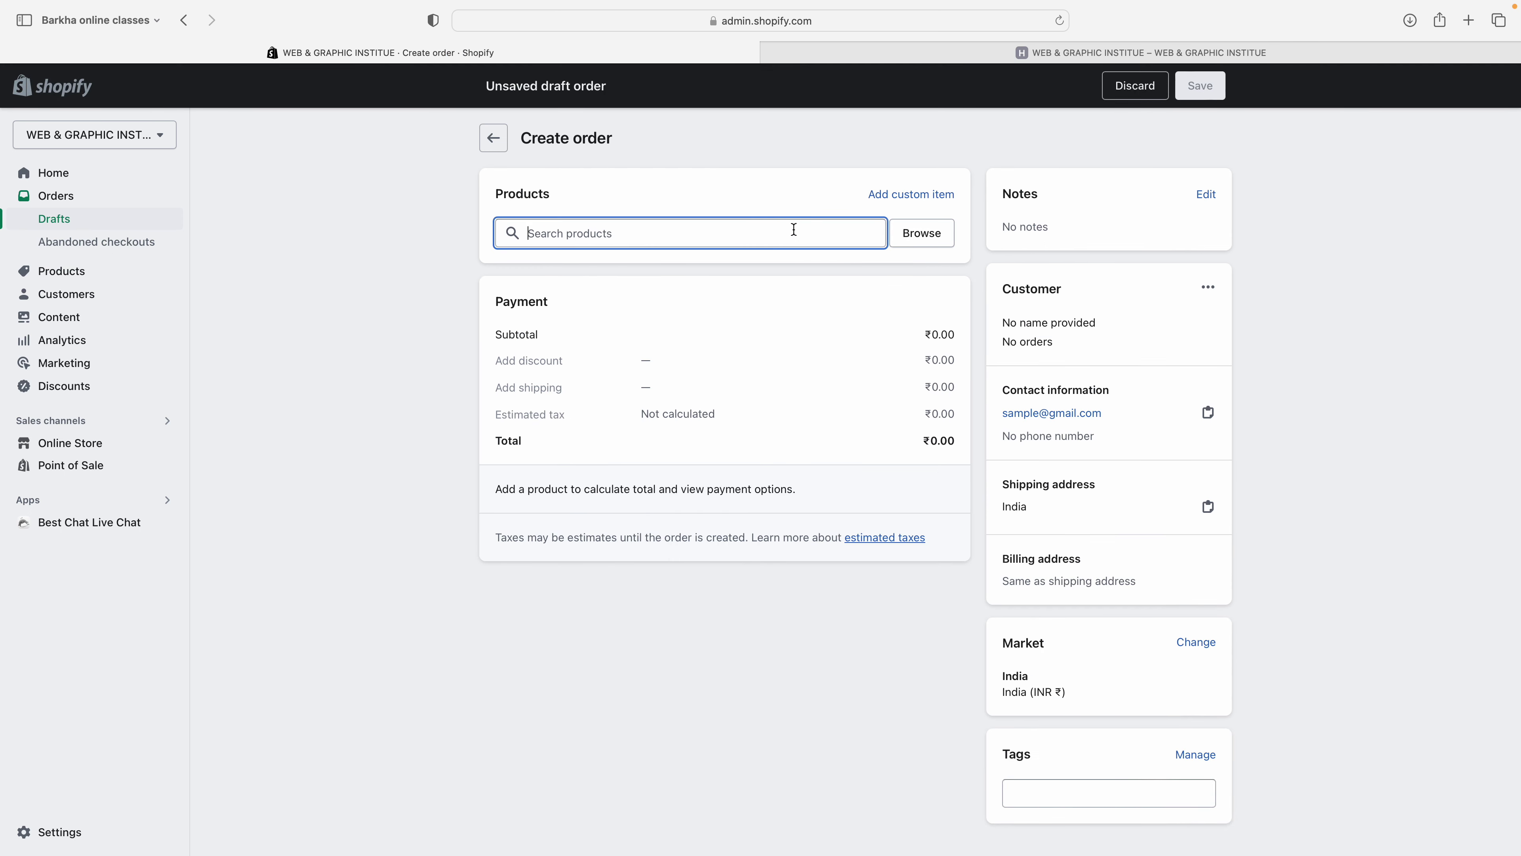
left_click(911, 239)
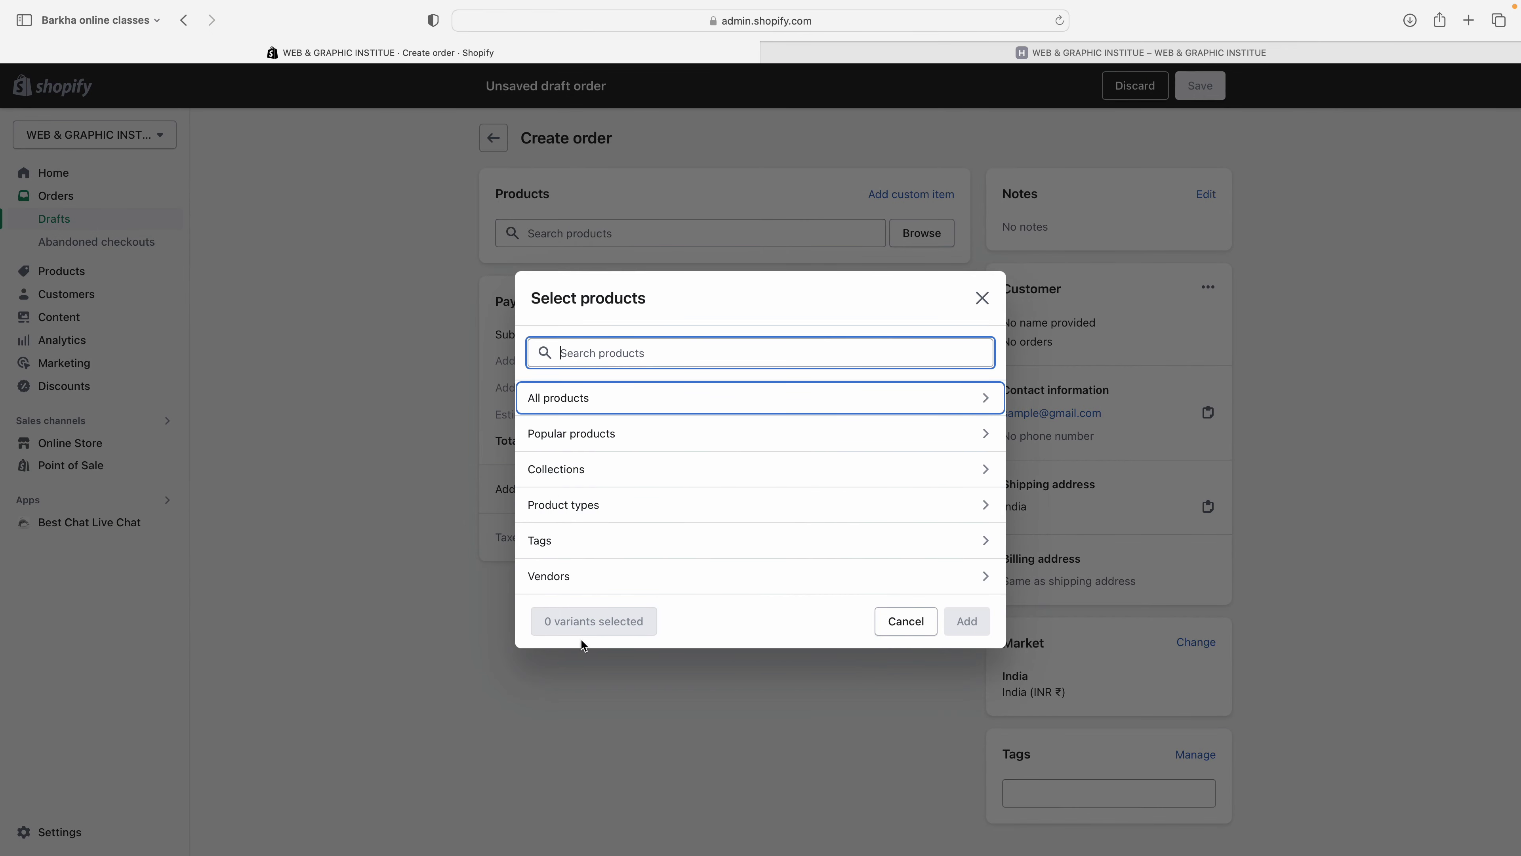
left_click(901, 629)
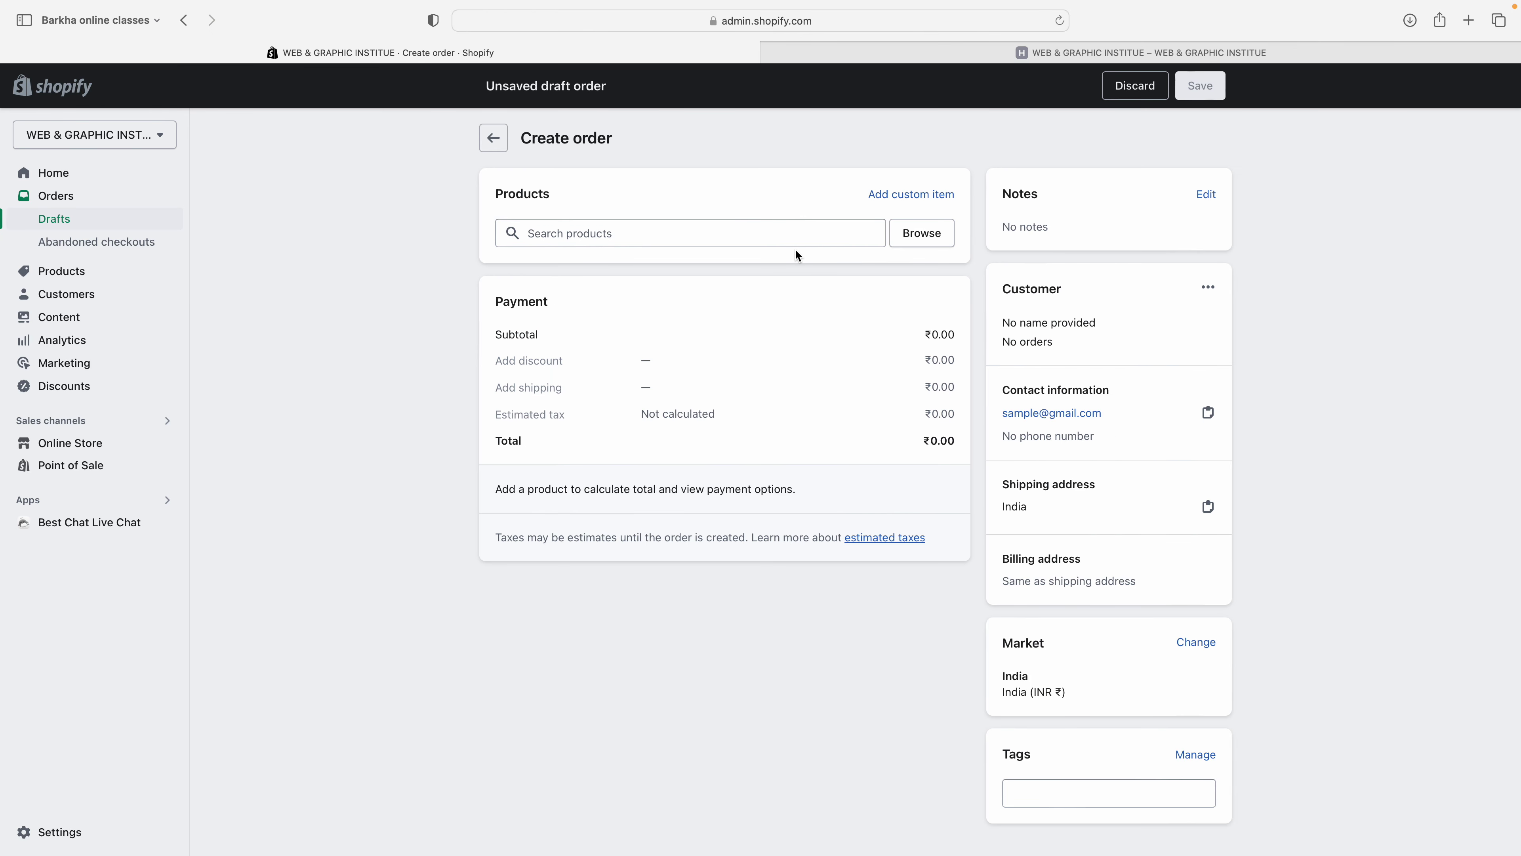
left_click(488, 142)
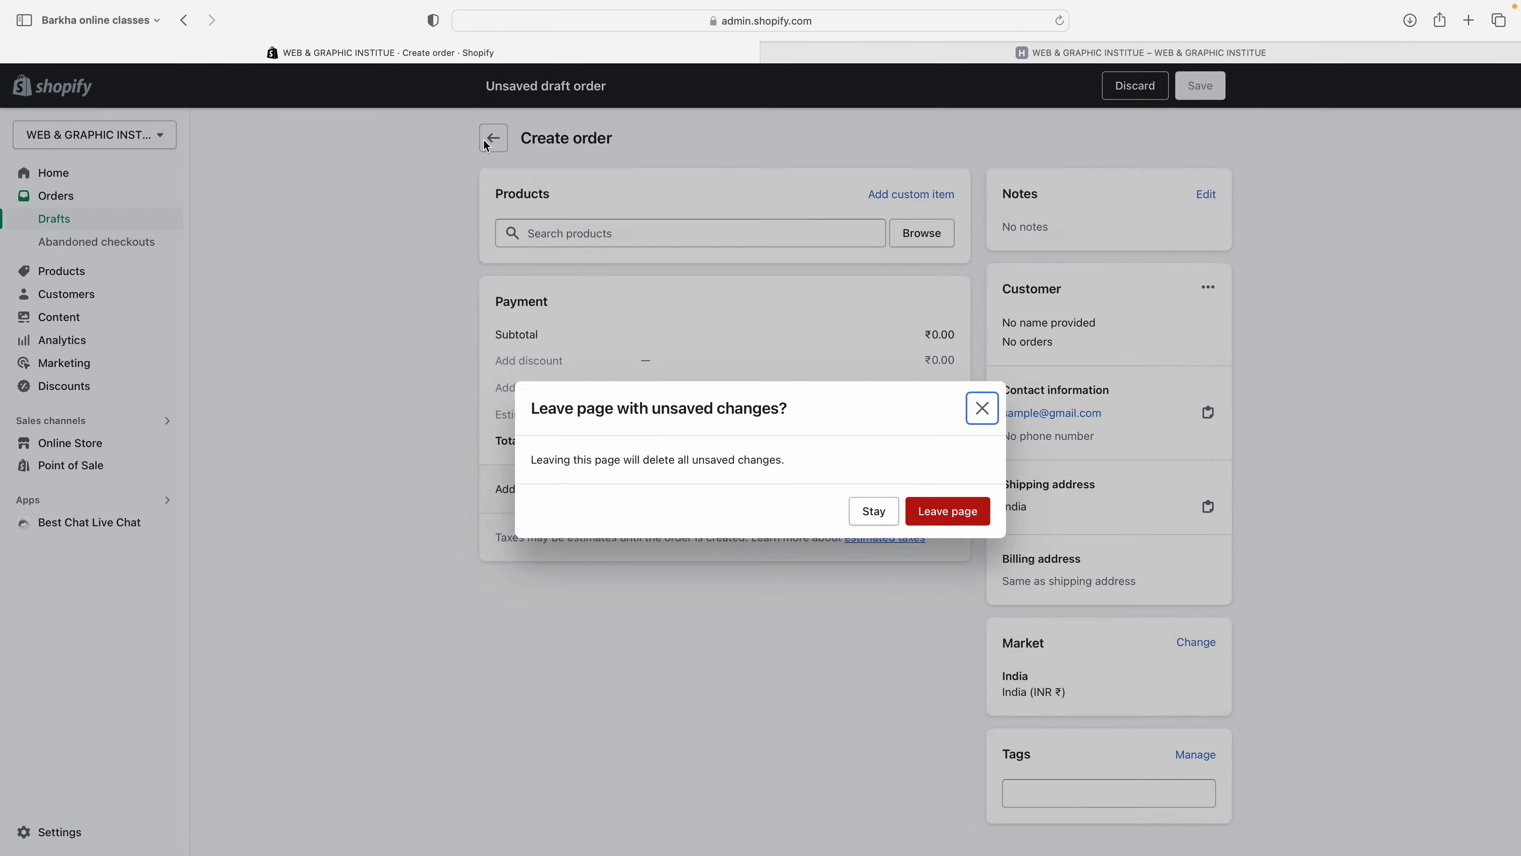
left_click(922, 511)
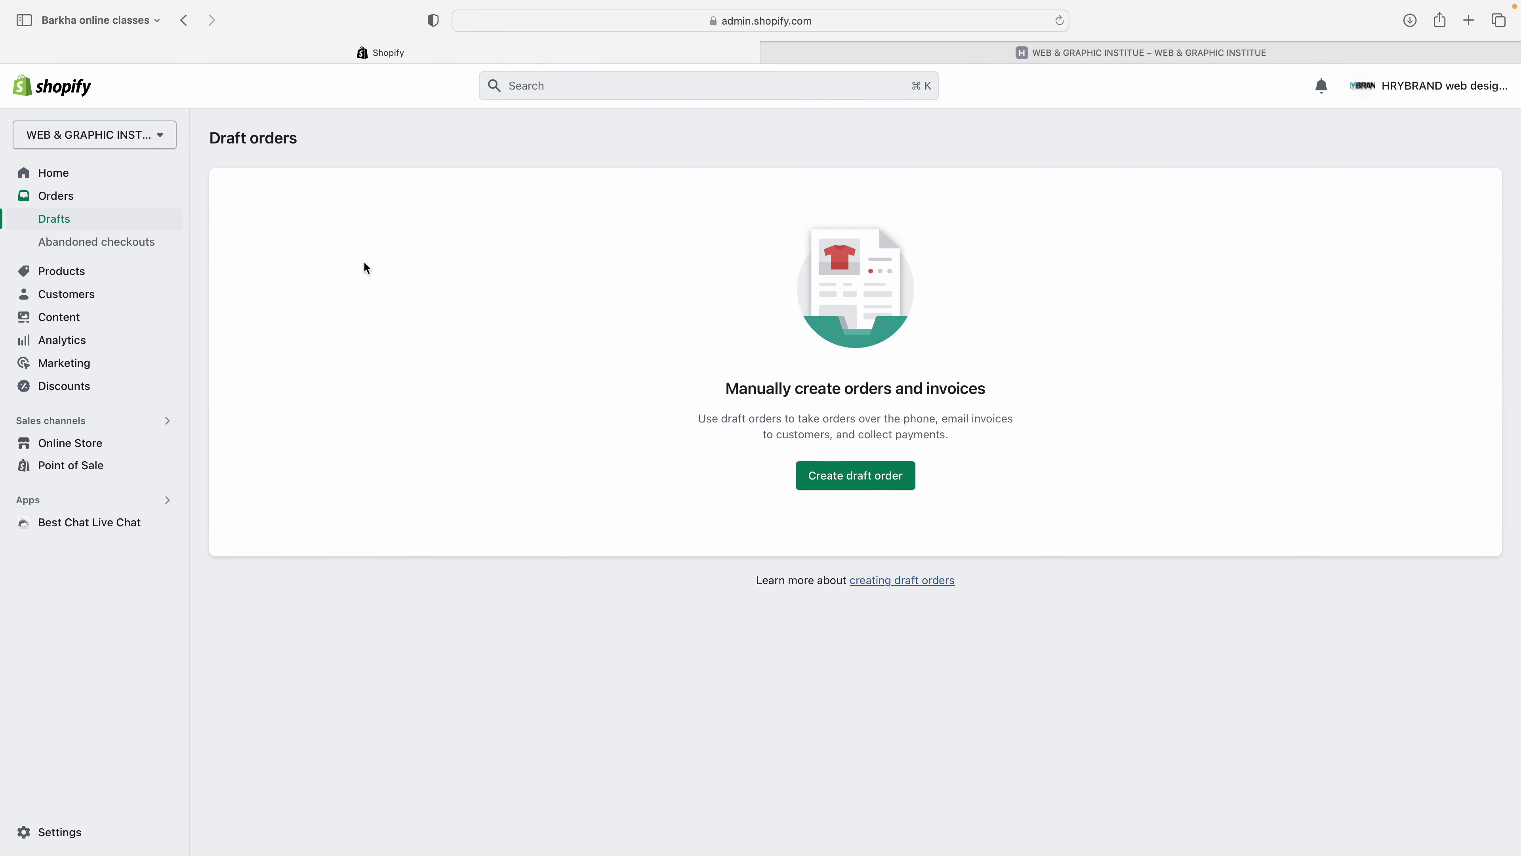
Step: Return to the customer list and reopen the newsletter subscriber's record
left_click(60, 273)
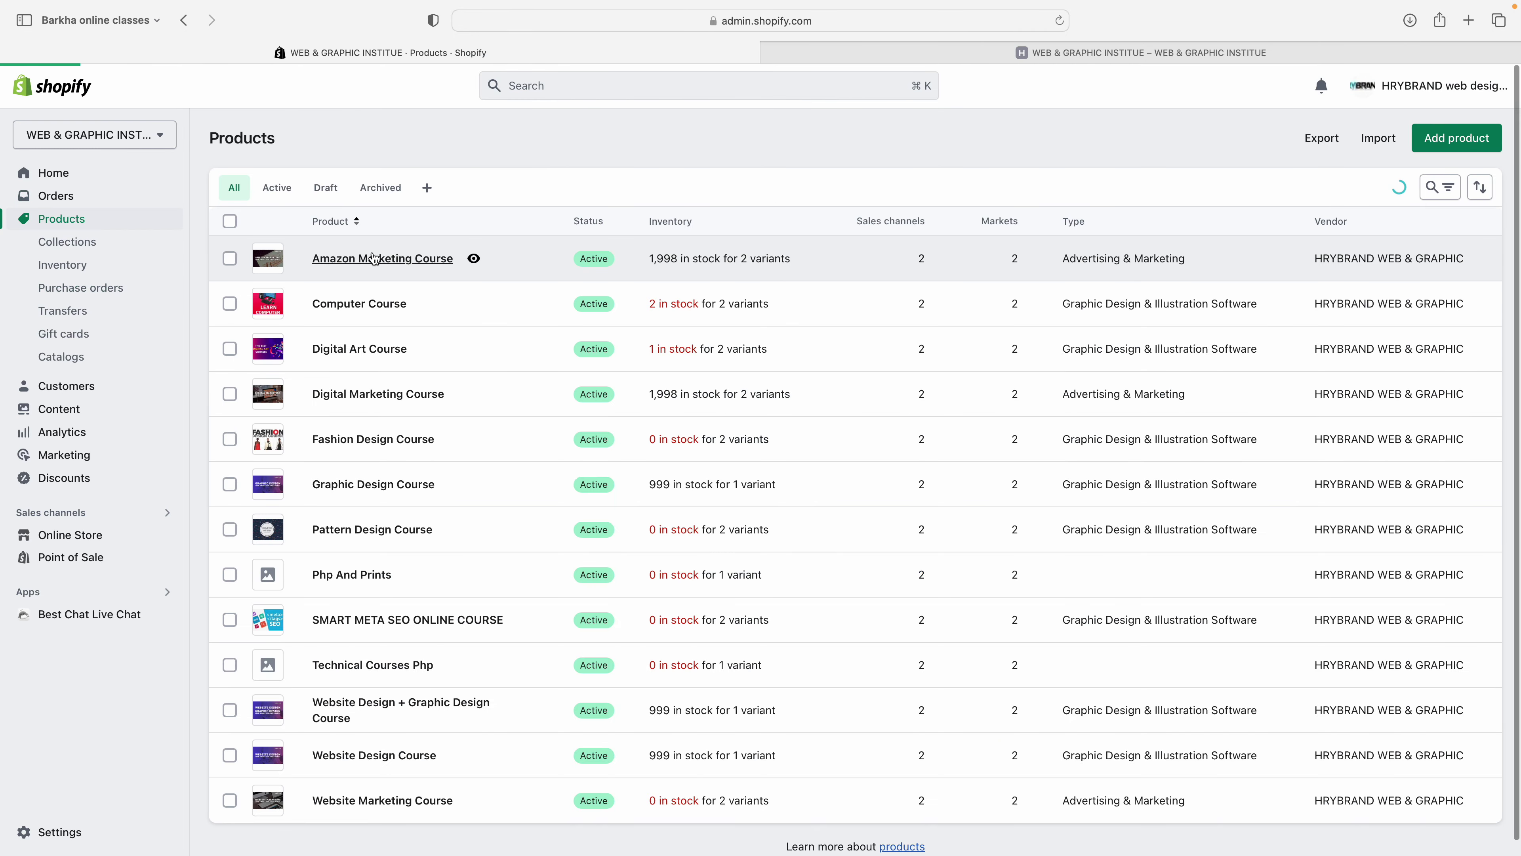
left_click(48, 386)
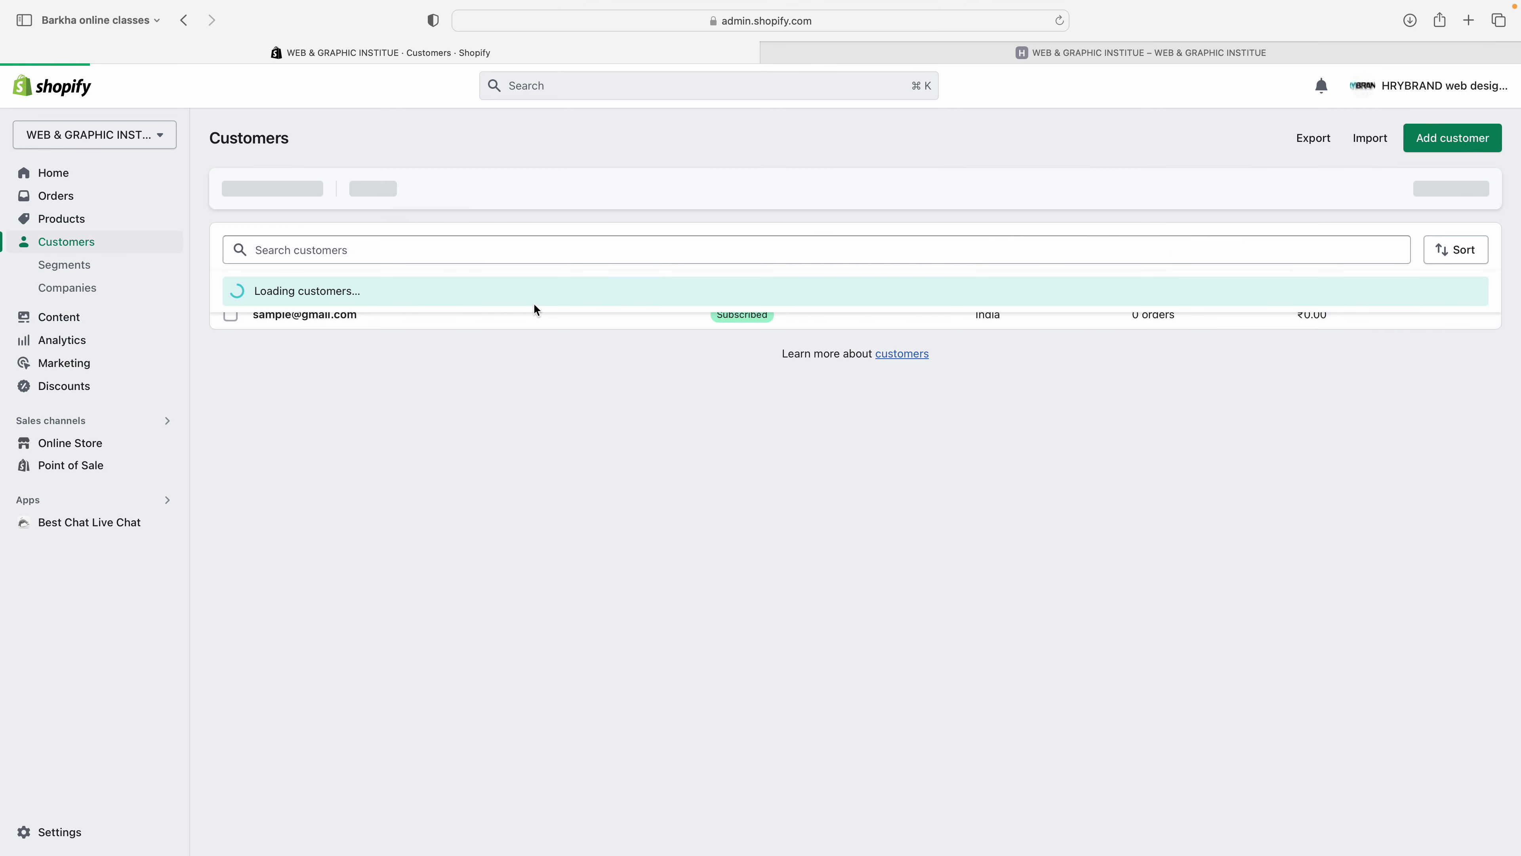
left_click(360, 314)
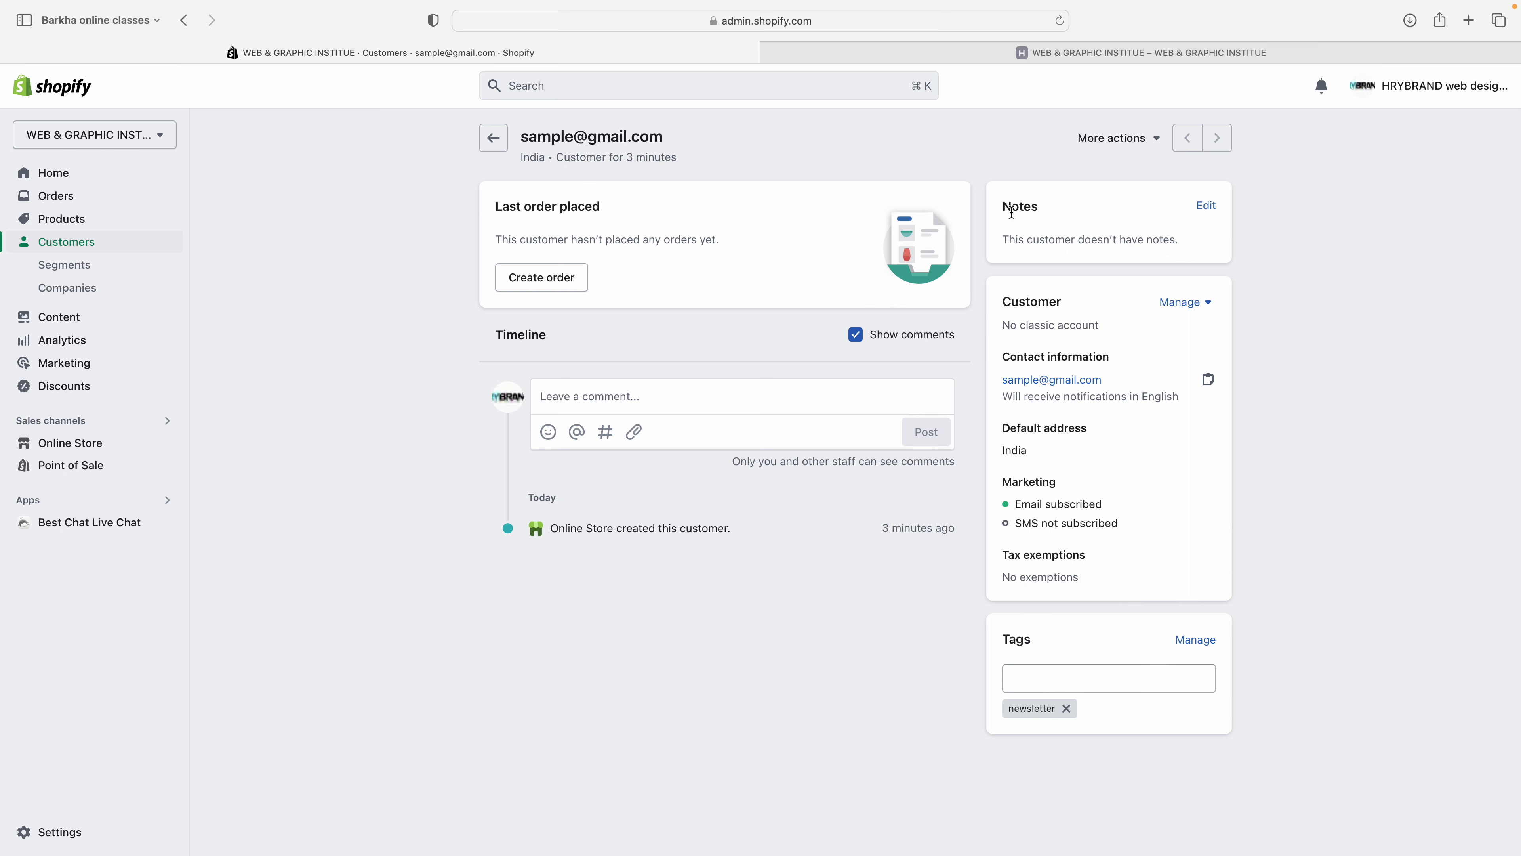
Step: Read the customer's Notes section and view its note editor, then close the editor without adding a note
left_click_drag(1002, 240, 1186, 240)
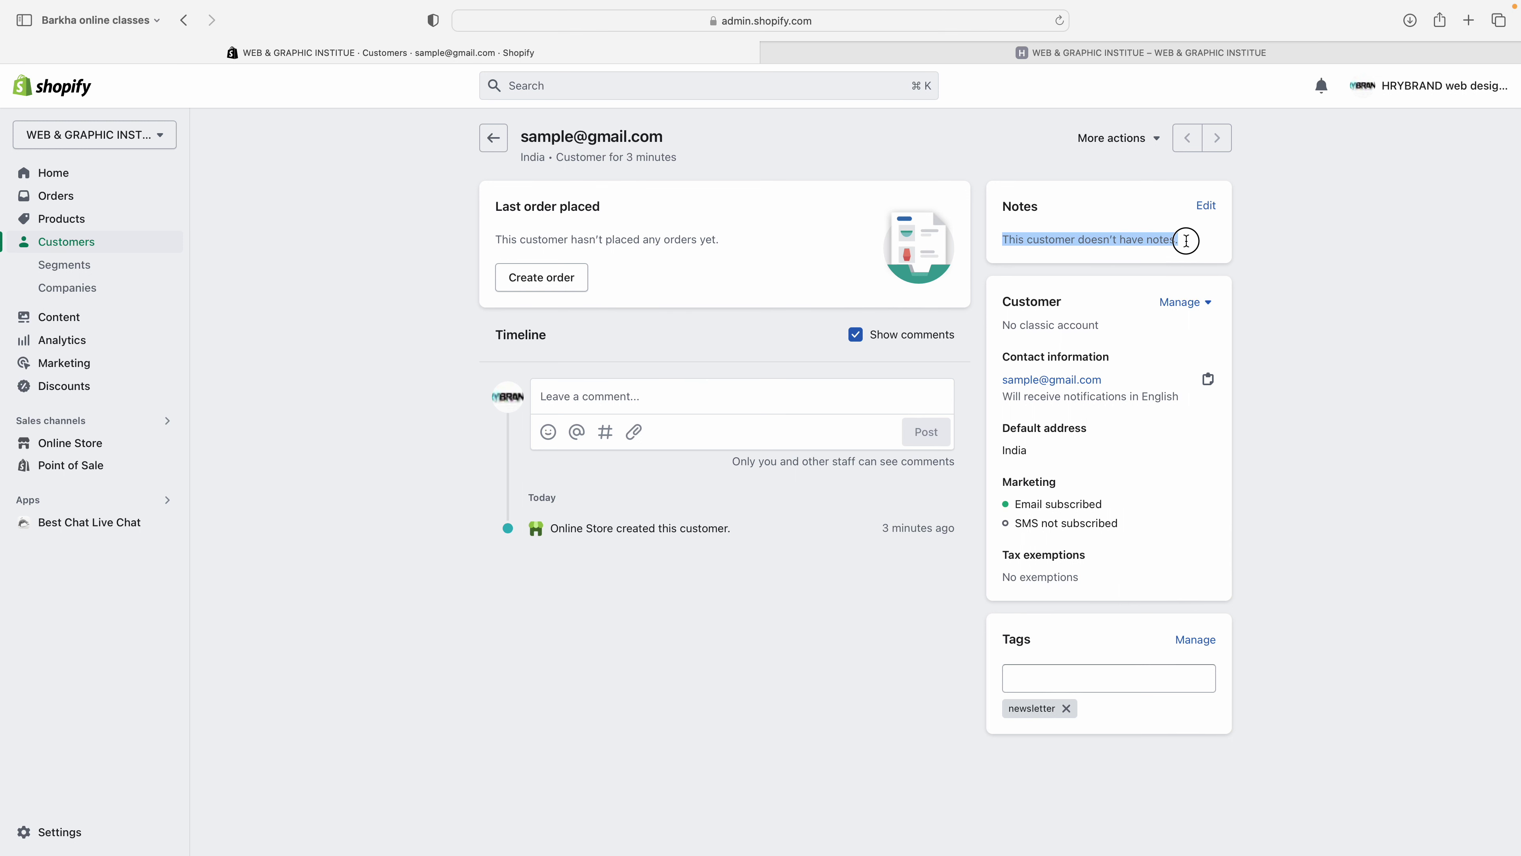
left_click(1190, 235)
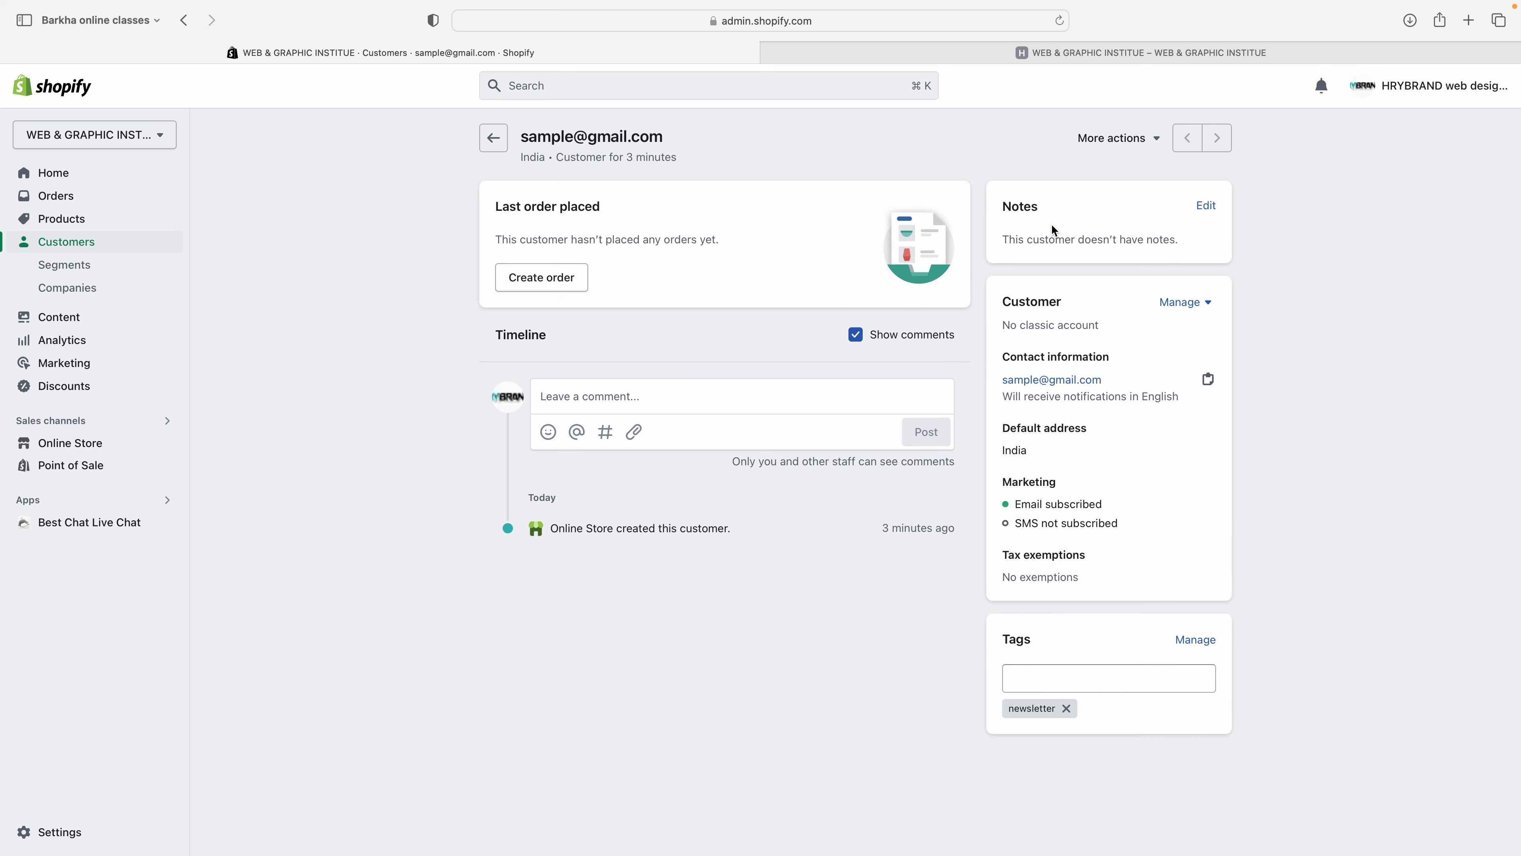
left_click_drag(996, 240, 1178, 235)
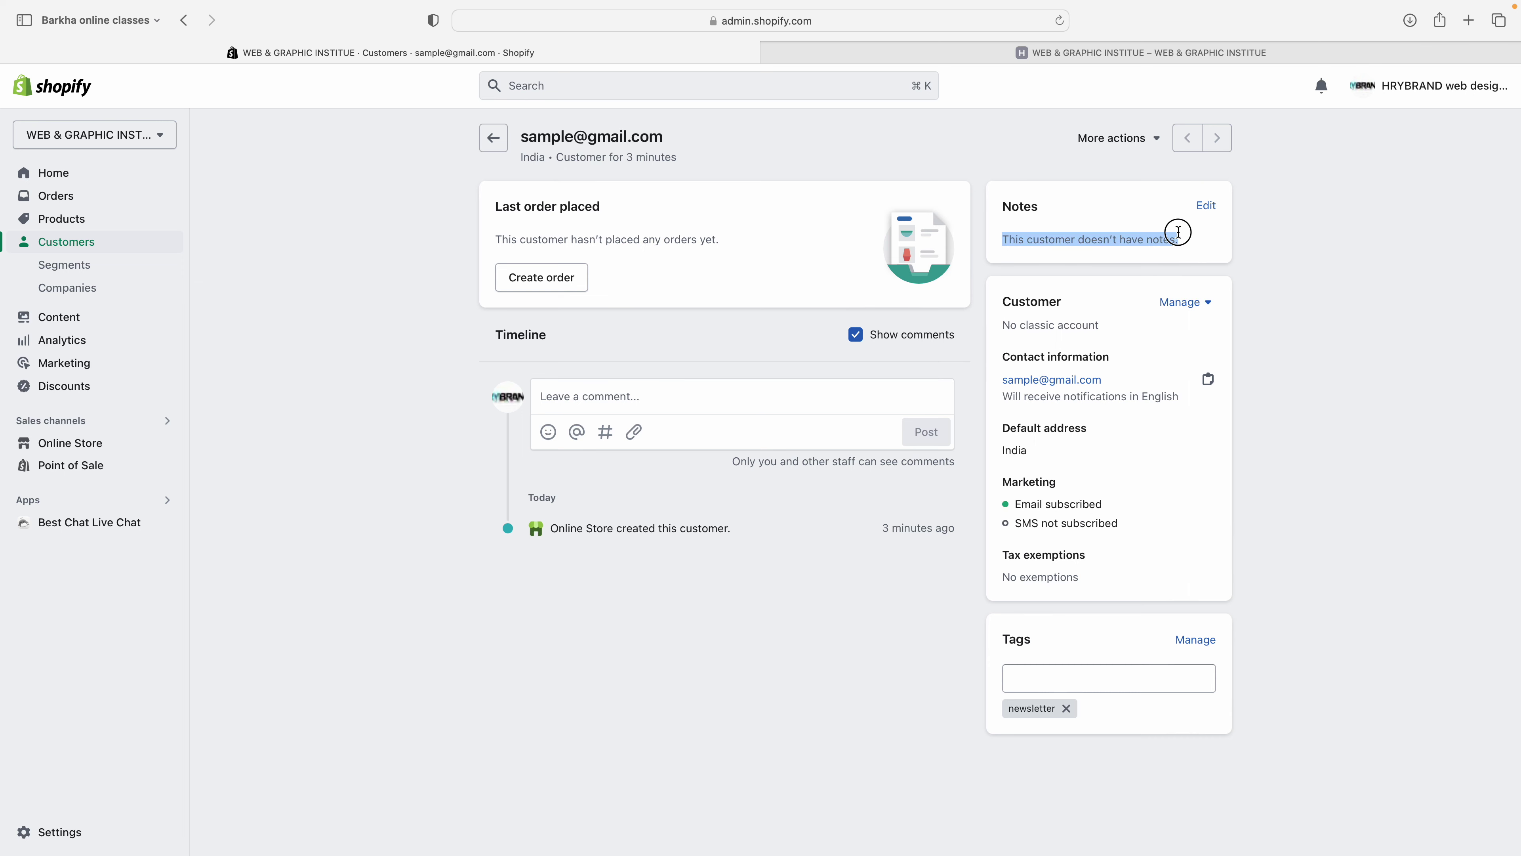
left_click(1211, 207)
left_click(602, 438)
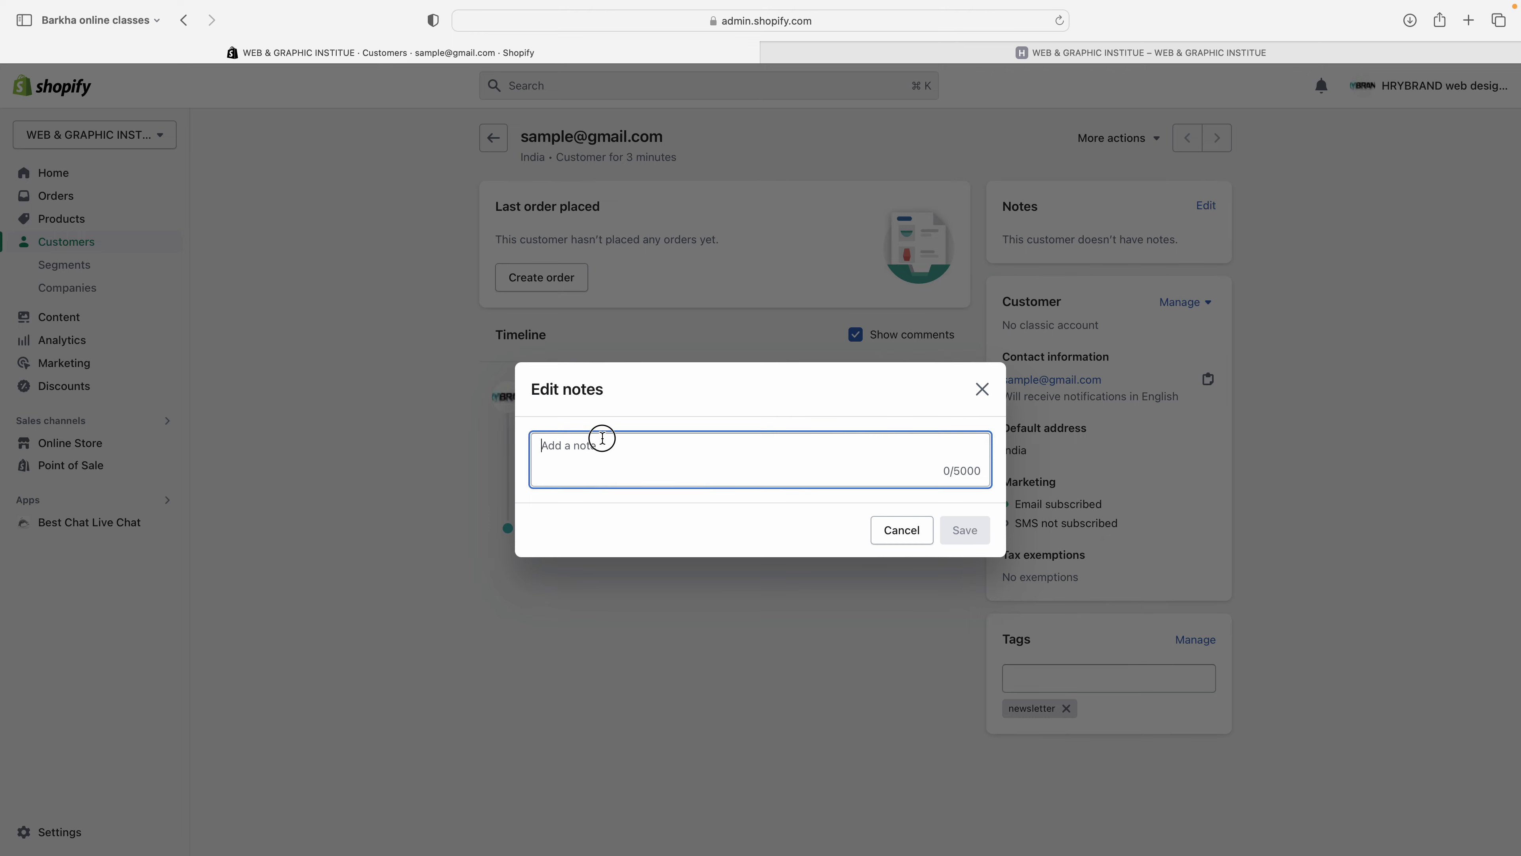
left_click(902, 530)
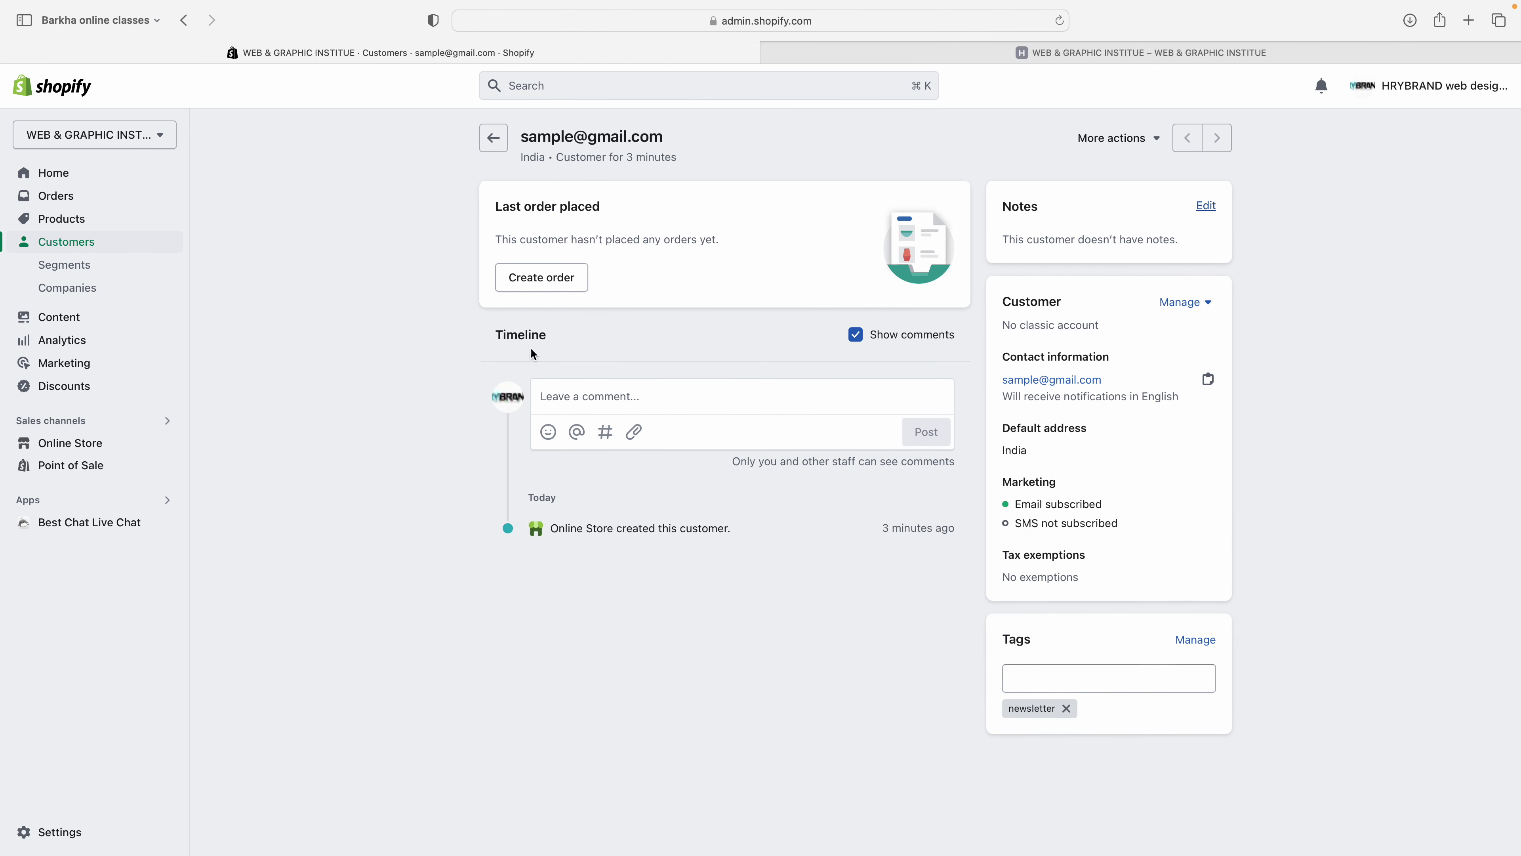
Step: Read the Timeline entry on how the customer was created and compare it with the storefront's email subscription form
left_click_drag(494, 337, 621, 333)
left_click(621, 333)
left_click_drag(551, 530, 767, 529)
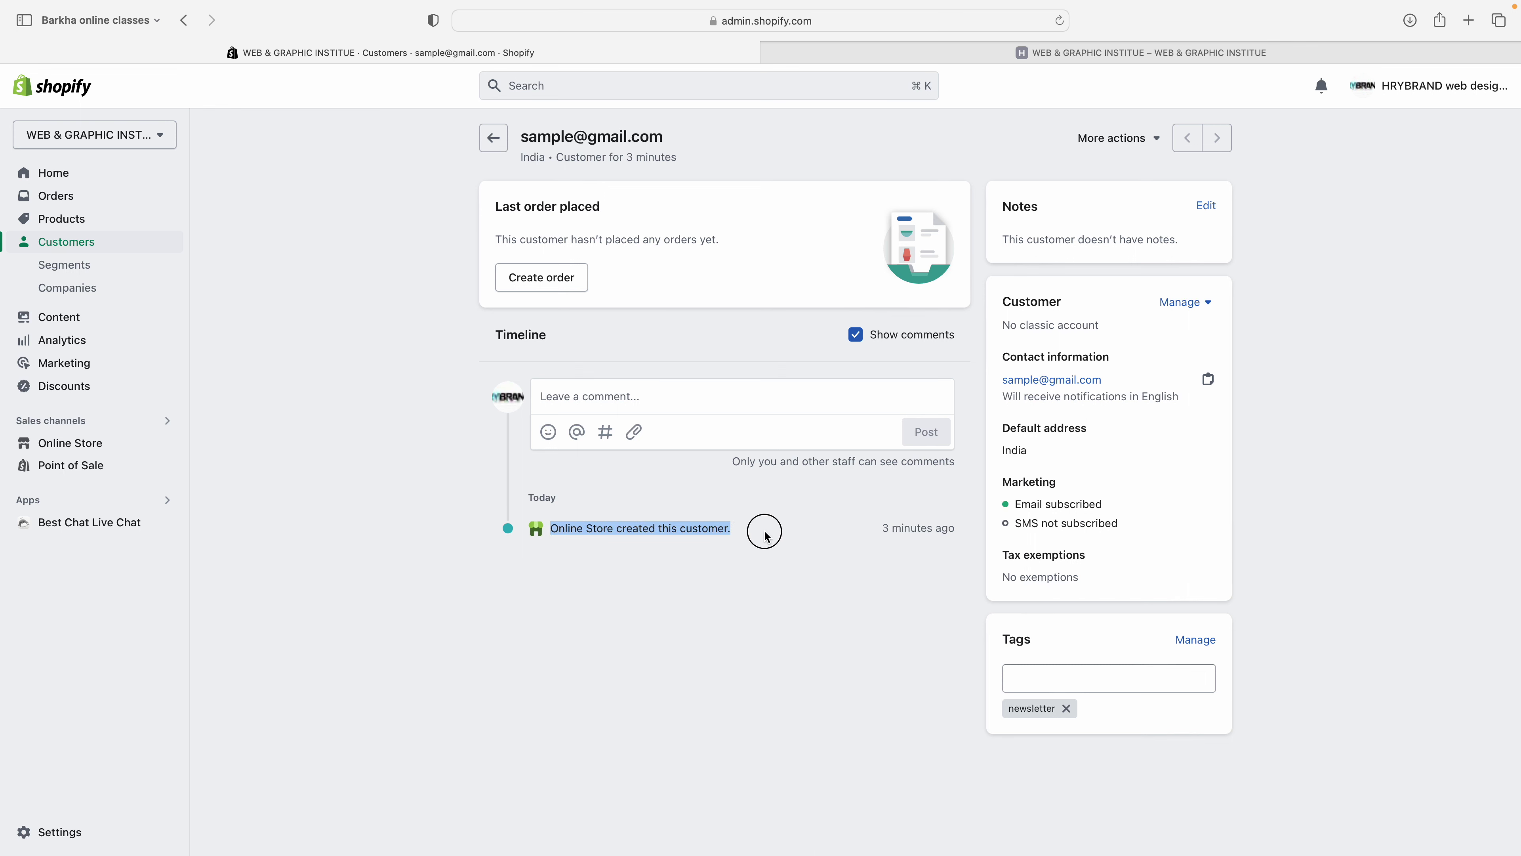
left_click(767, 530)
left_click(859, 53)
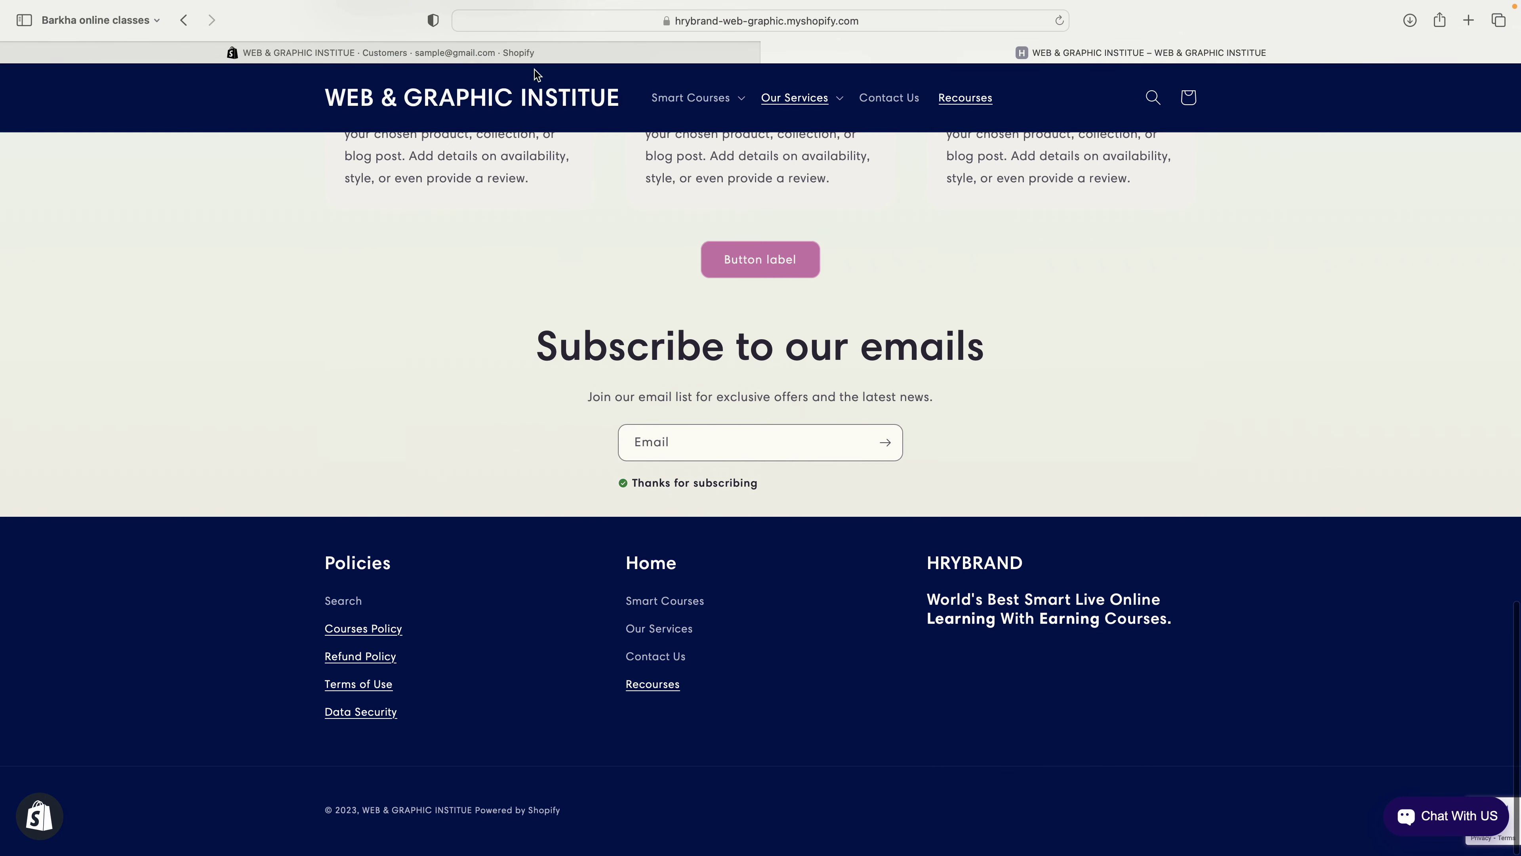
left_click(533, 54)
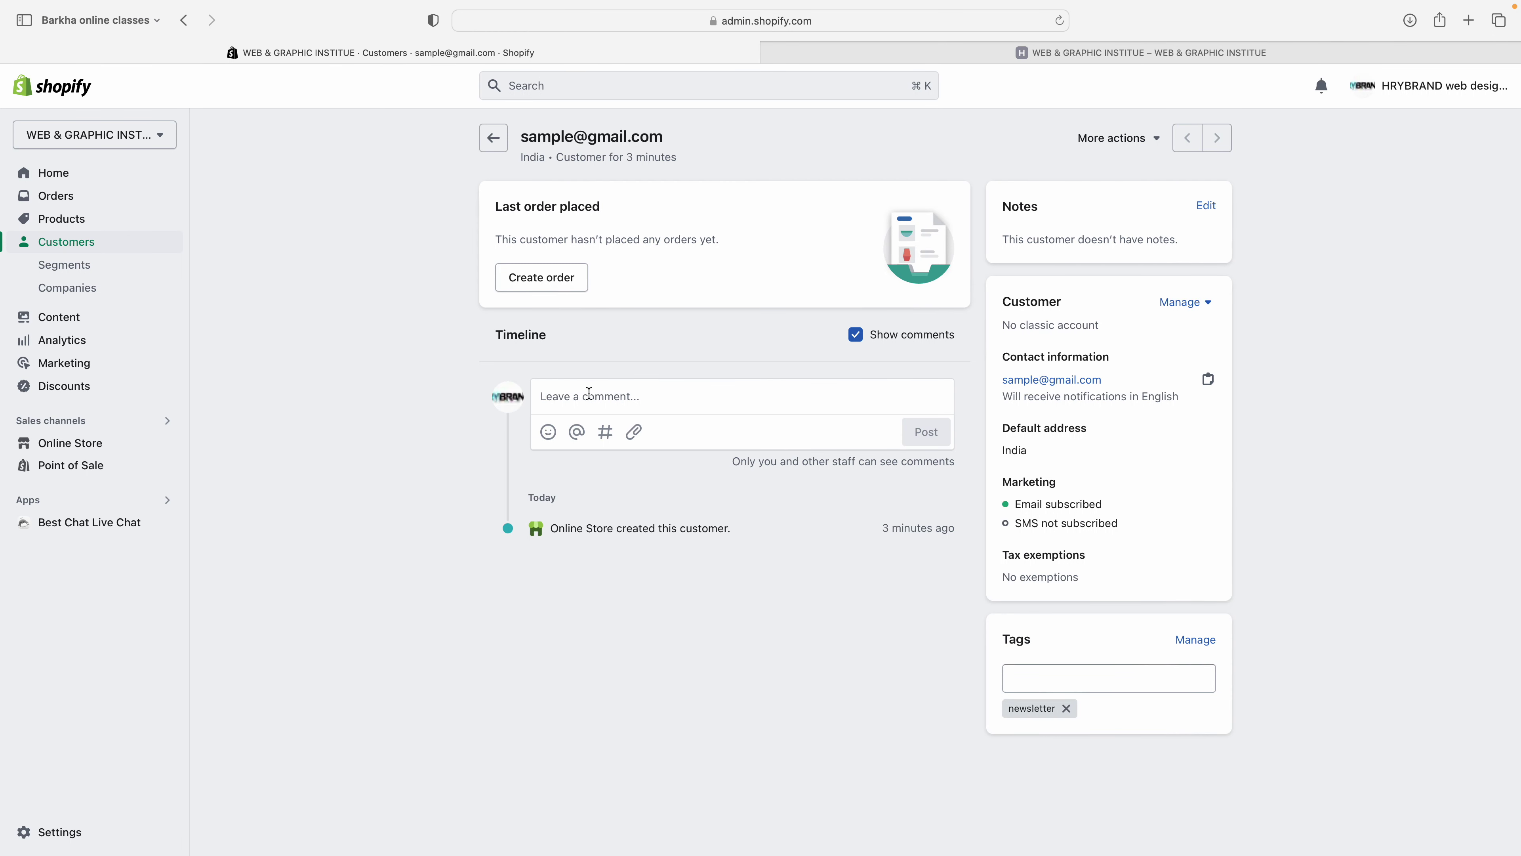
Step: Post the comment "please follow up to this customer" on the customer's timeline
left_click(538, 406)
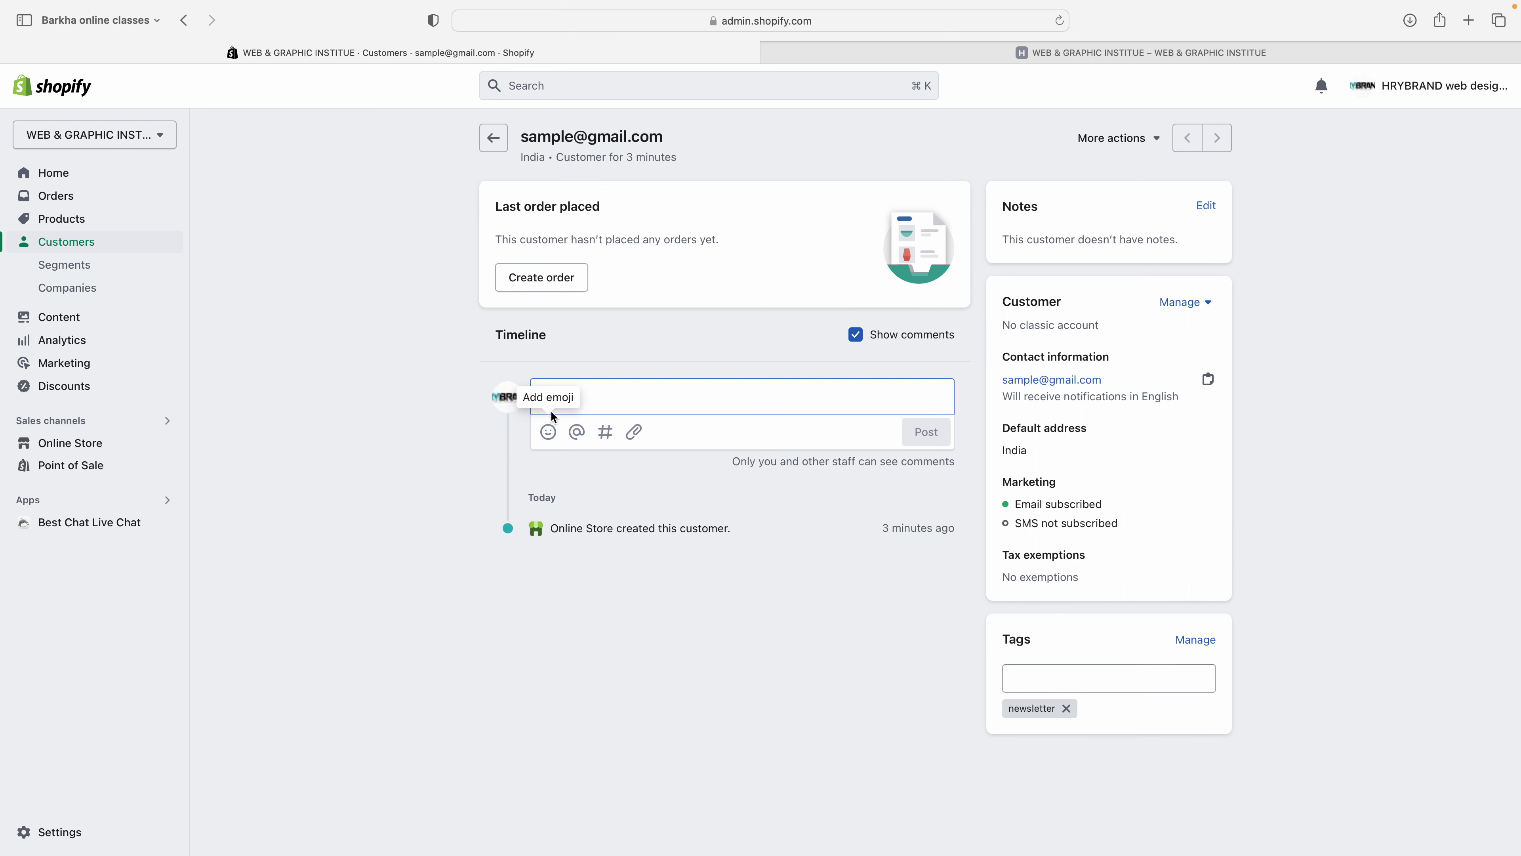
key("Escape")
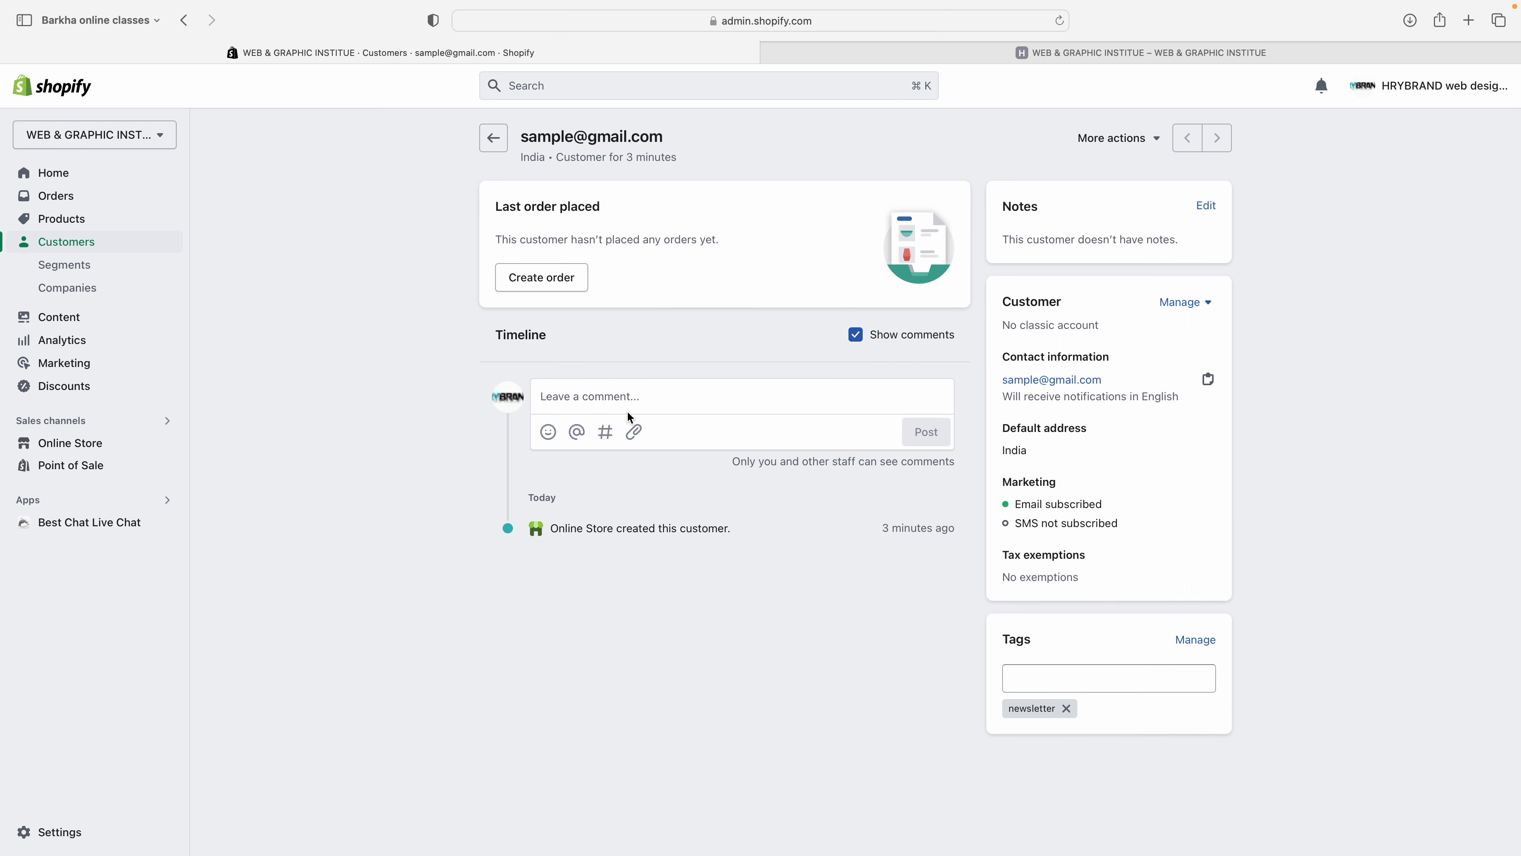
left_click(609, 402)
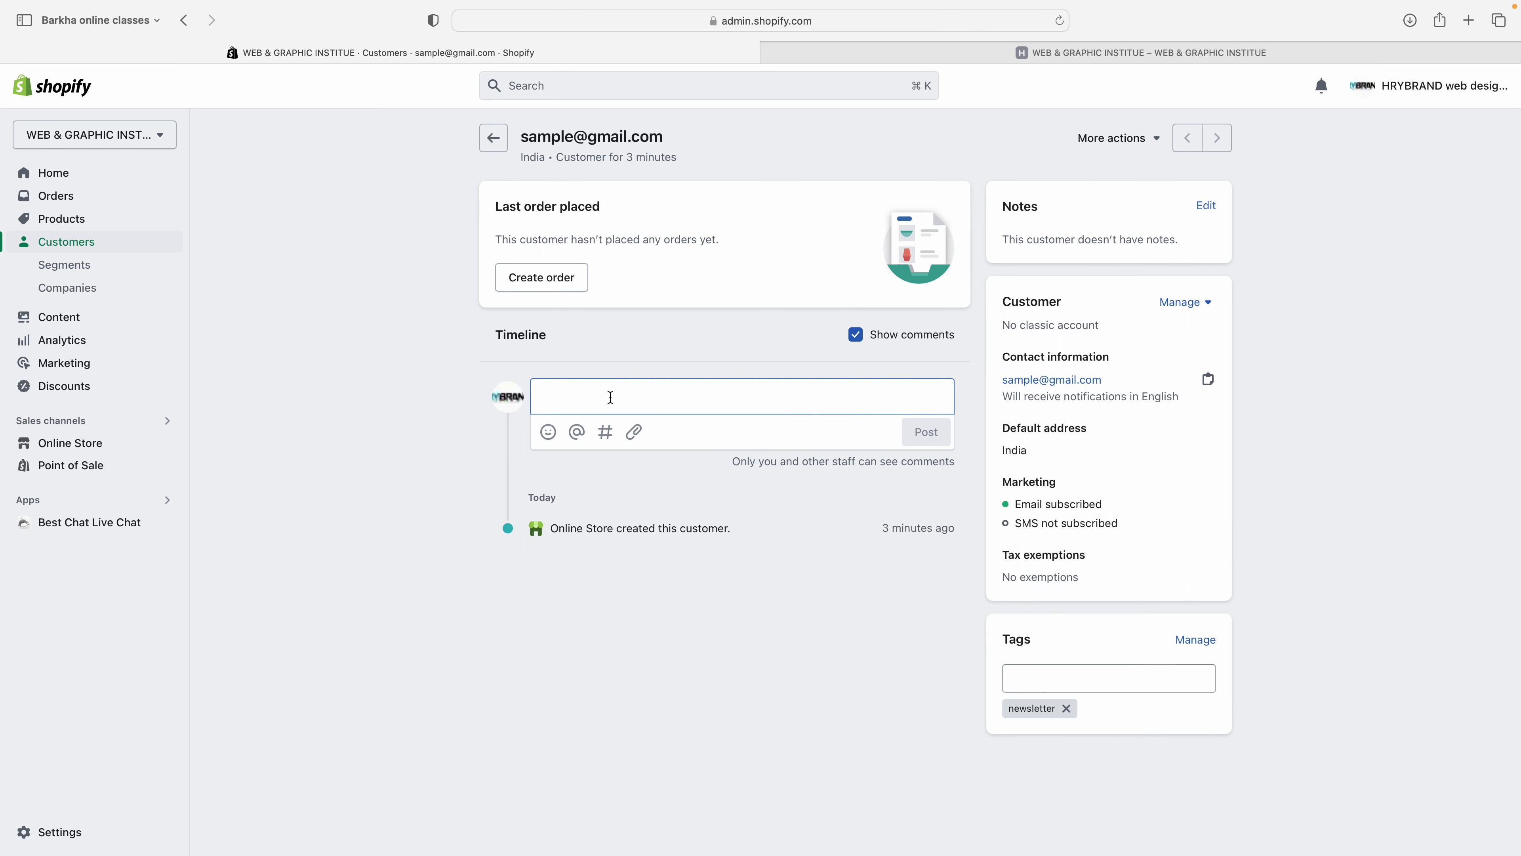
type("please fo")
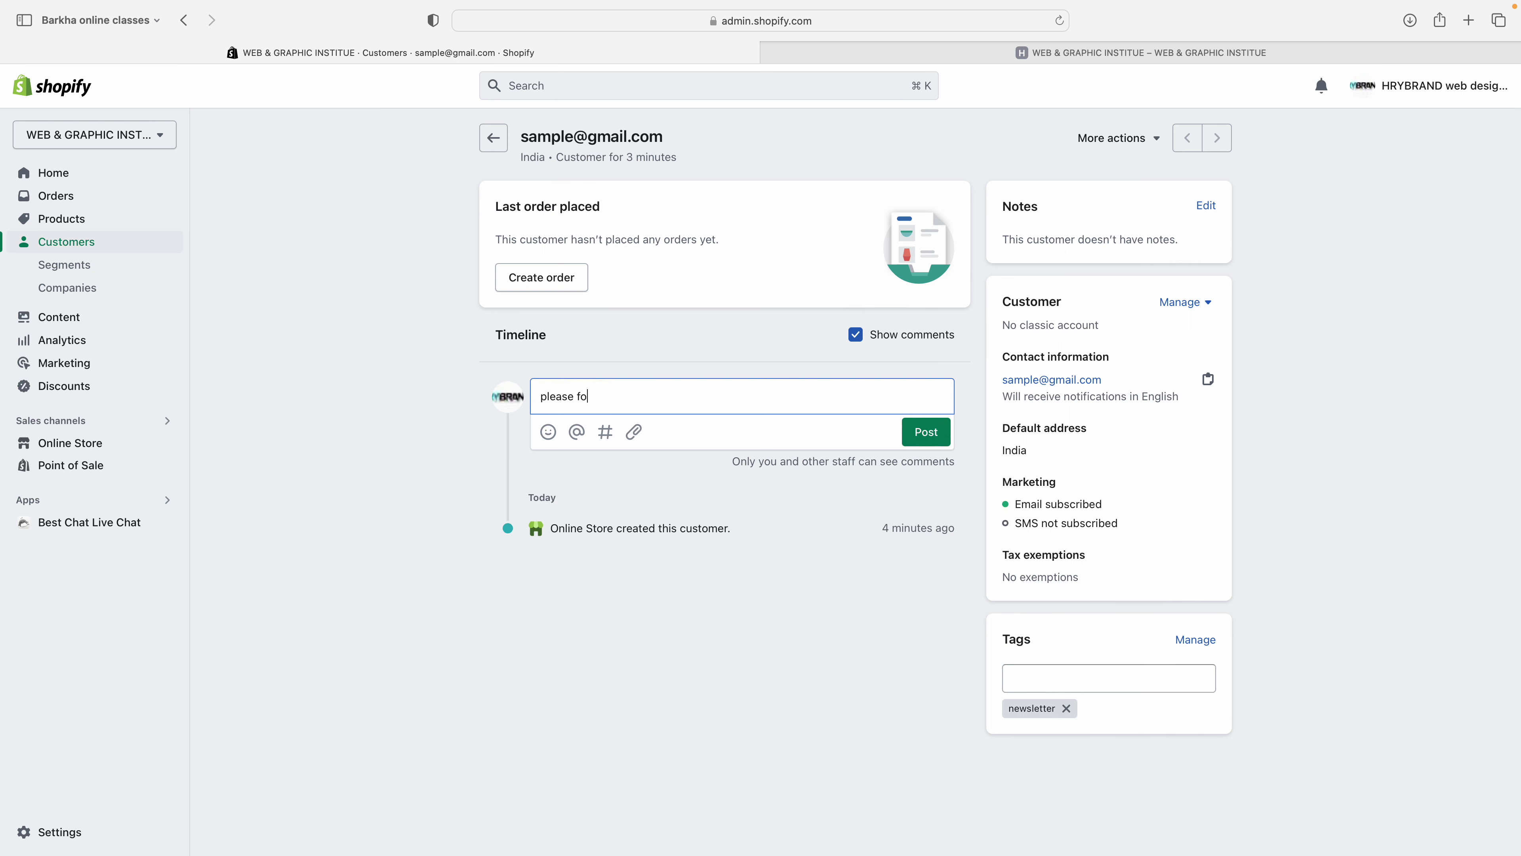
type("llow up to this customer")
left_click(931, 453)
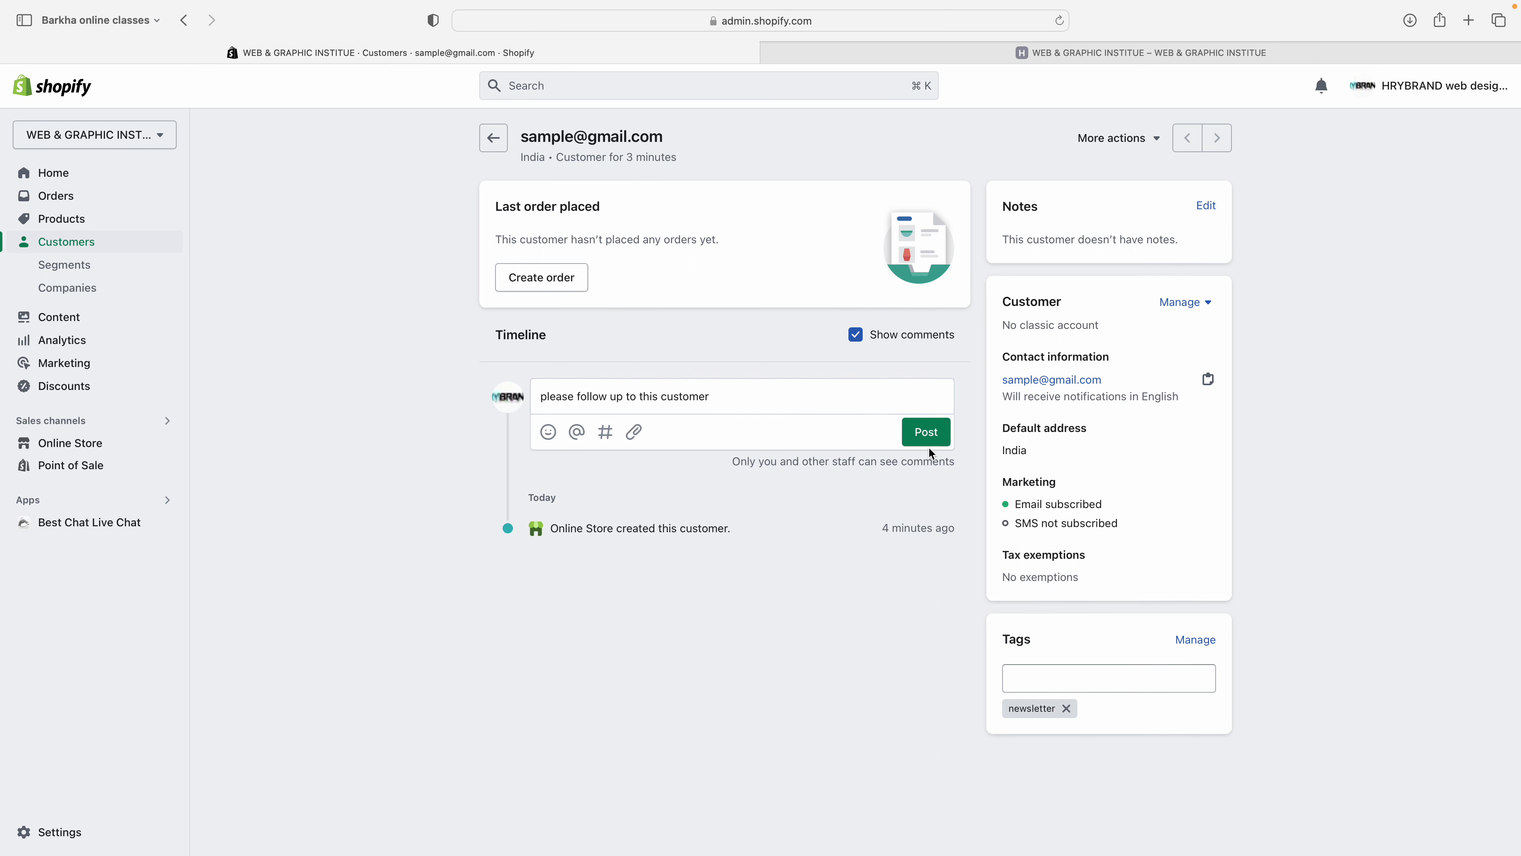
left_click(929, 443)
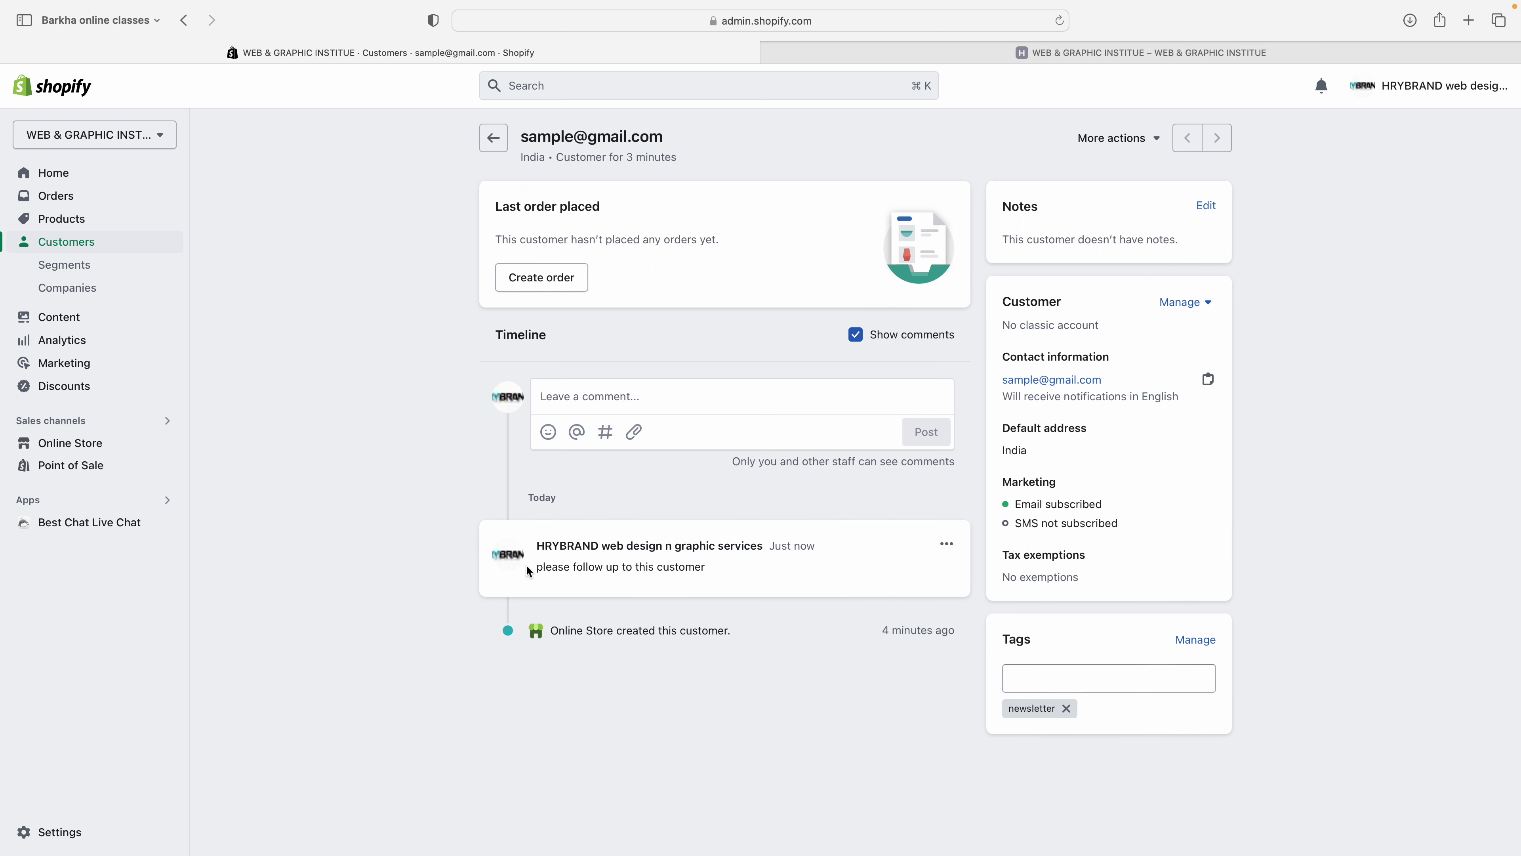
Step: Read the posted timeline comment, then hide the timeline's comments and show them again
left_click_drag(537, 568, 751, 572)
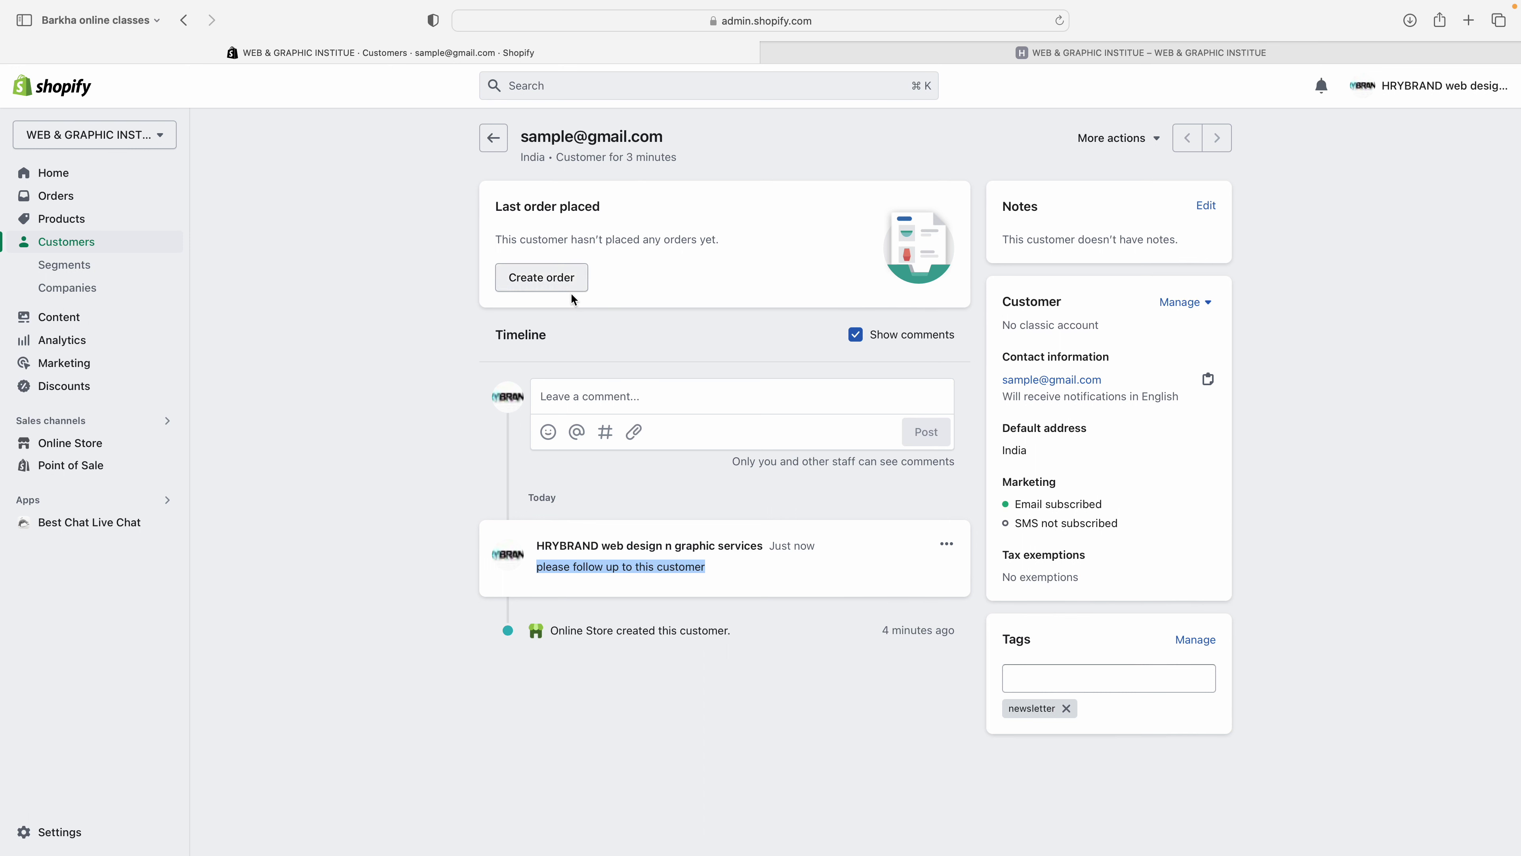
left_click(707, 345)
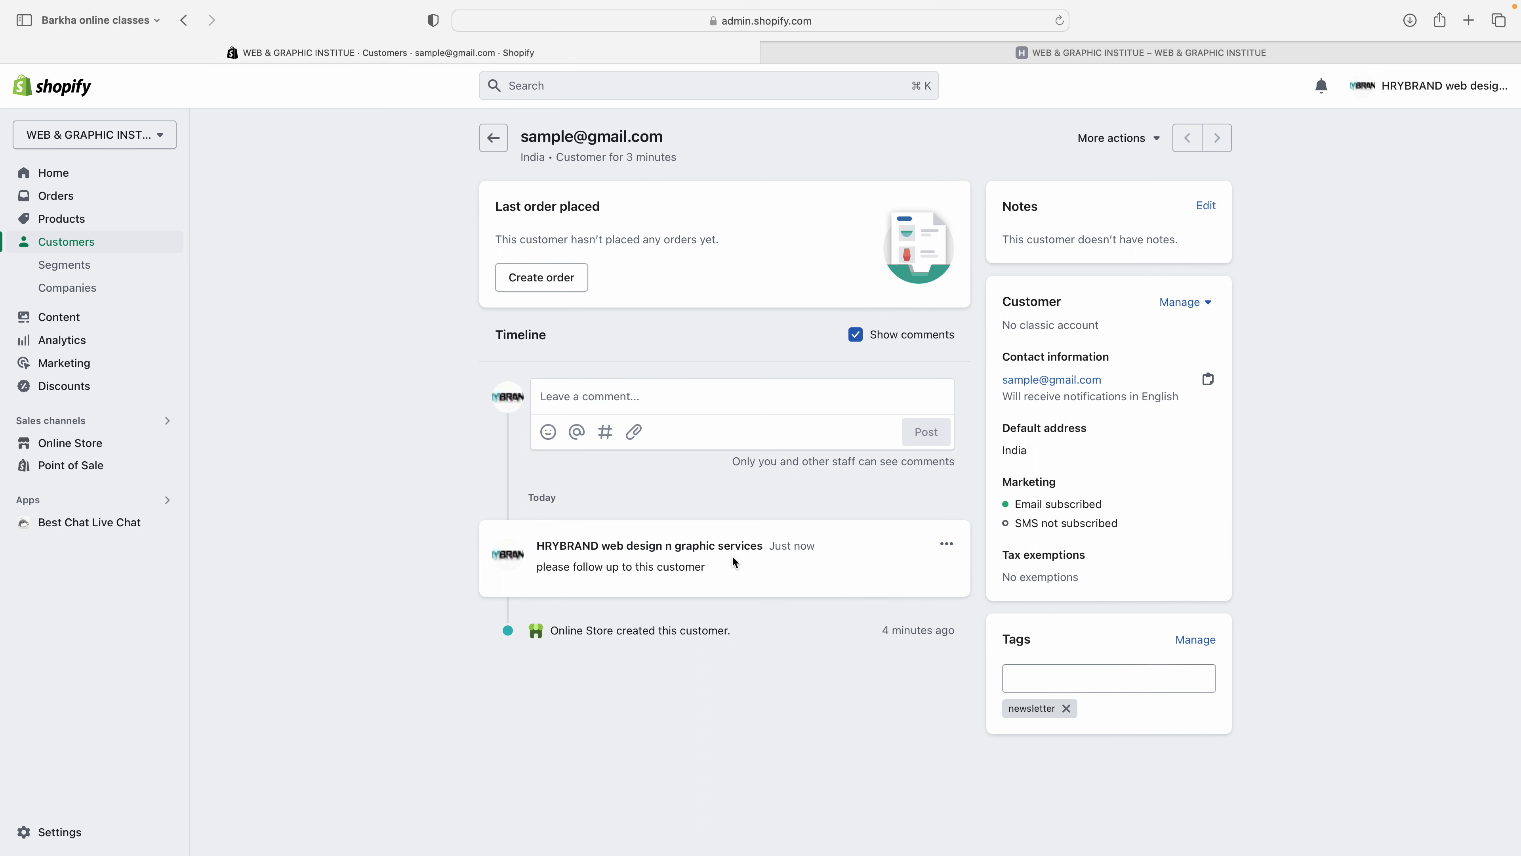
left_click(856, 335)
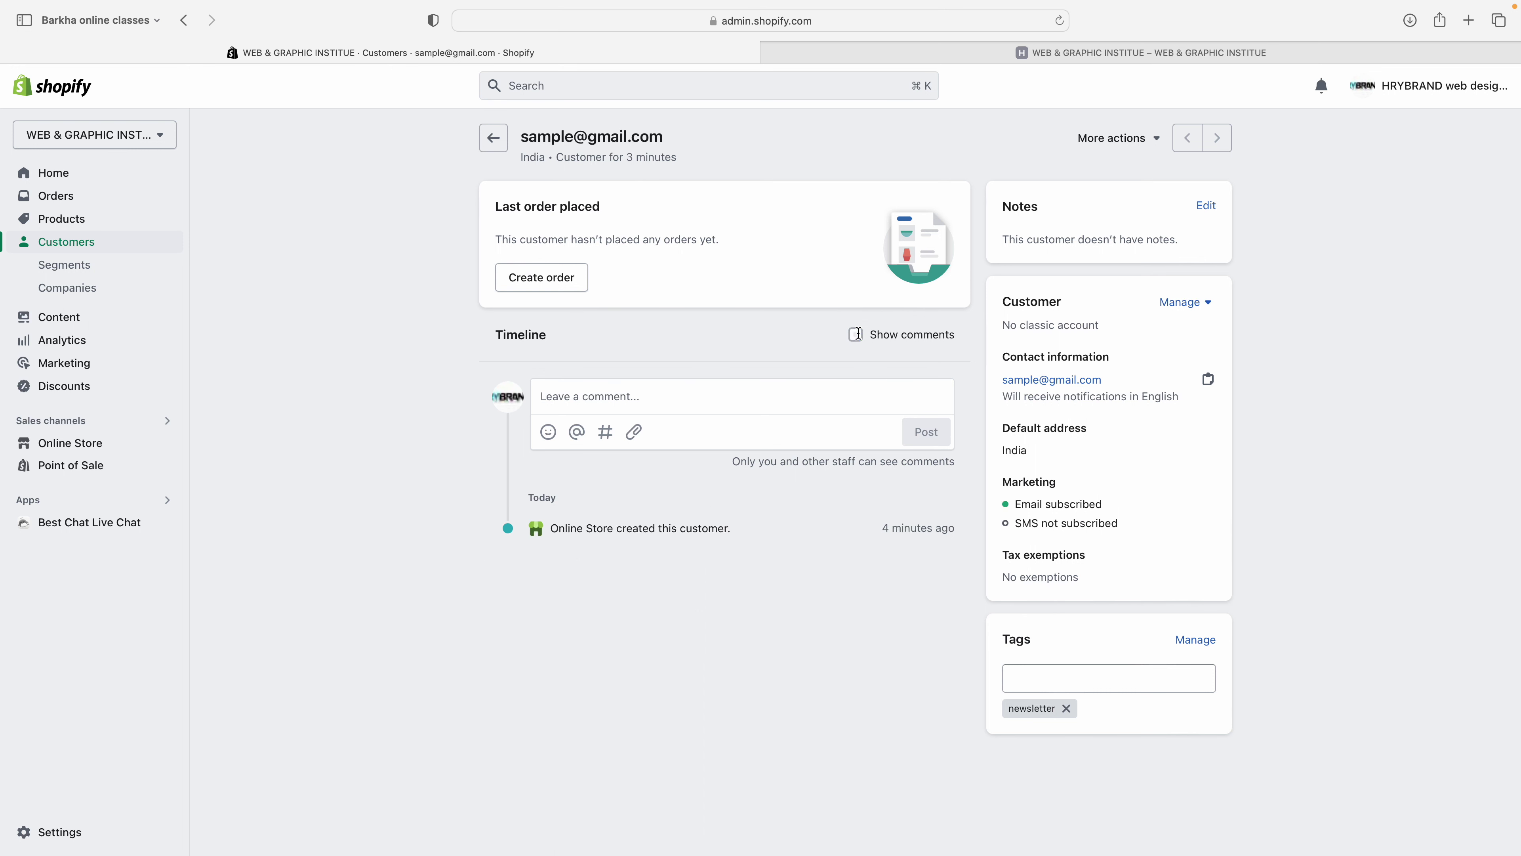
left_click(857, 334)
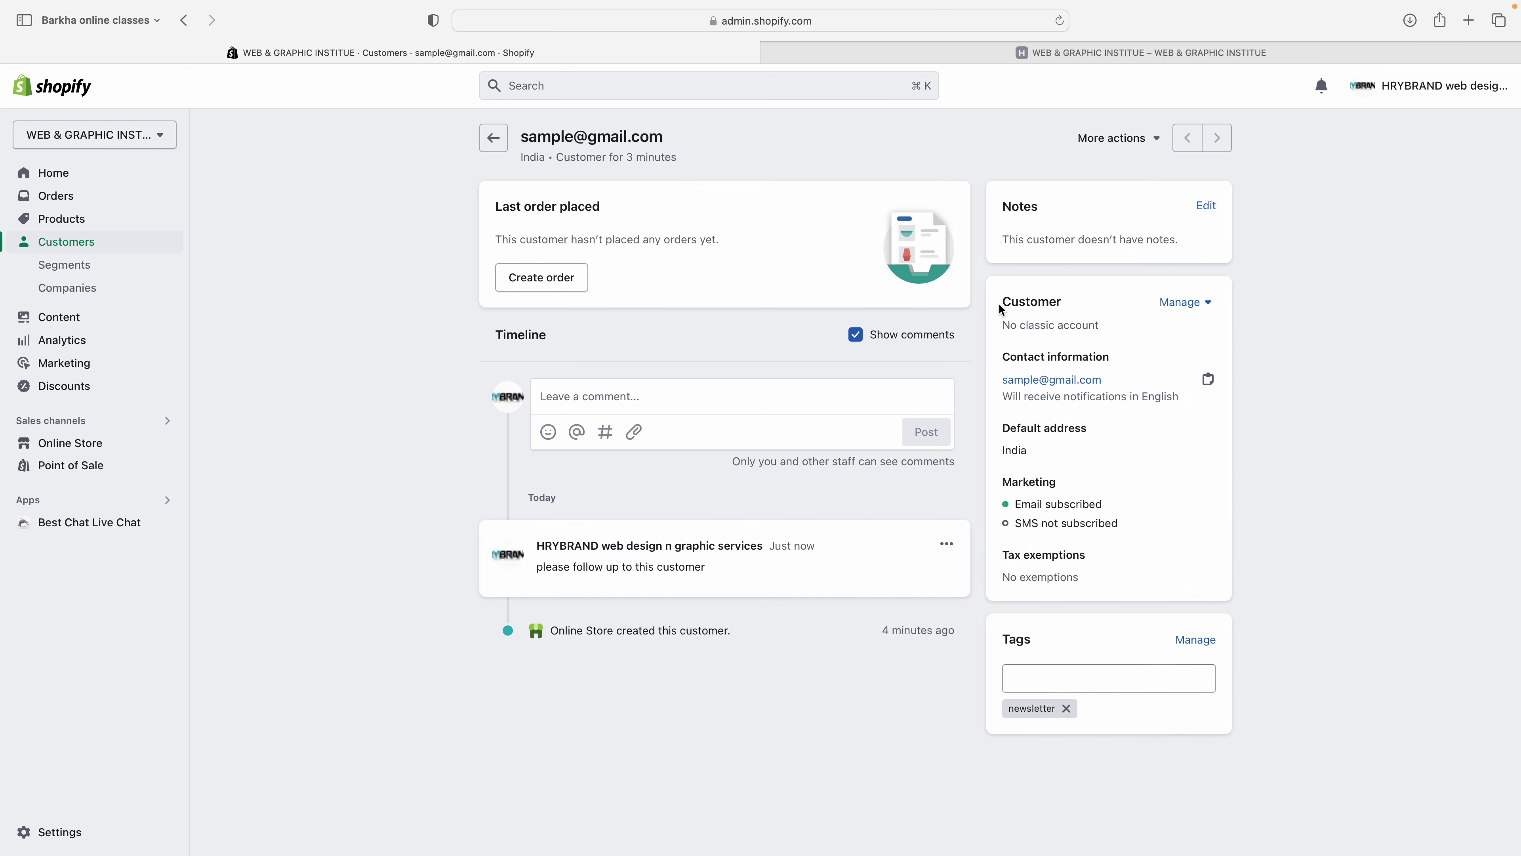
Step: View the customer's contact information form, checking the name and phone number fields, then close it without saving
left_click_drag(999, 307, 1078, 305)
left_click(1178, 303)
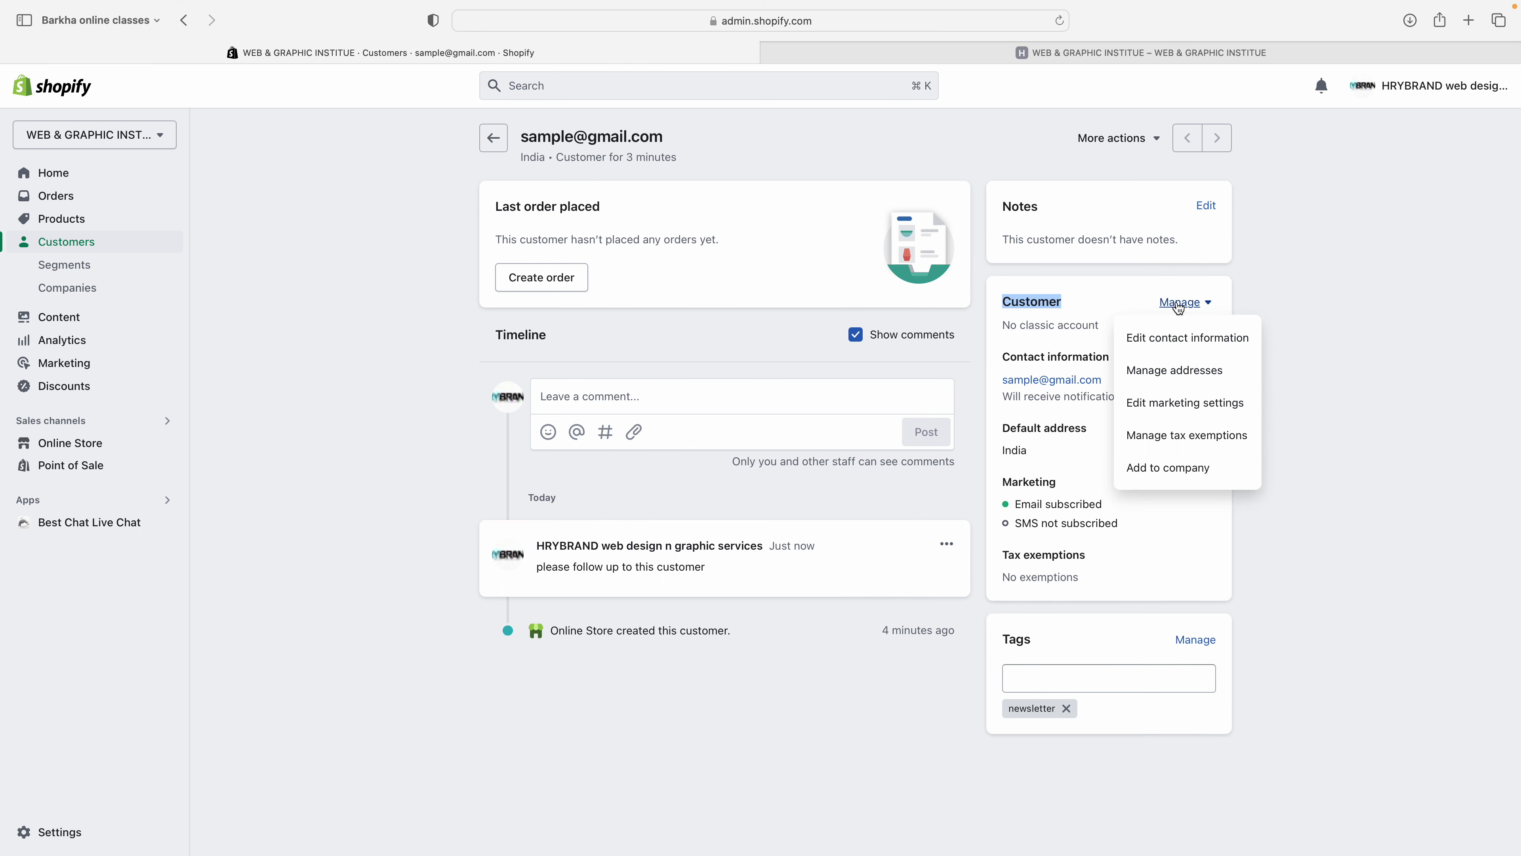
left_click(1236, 349)
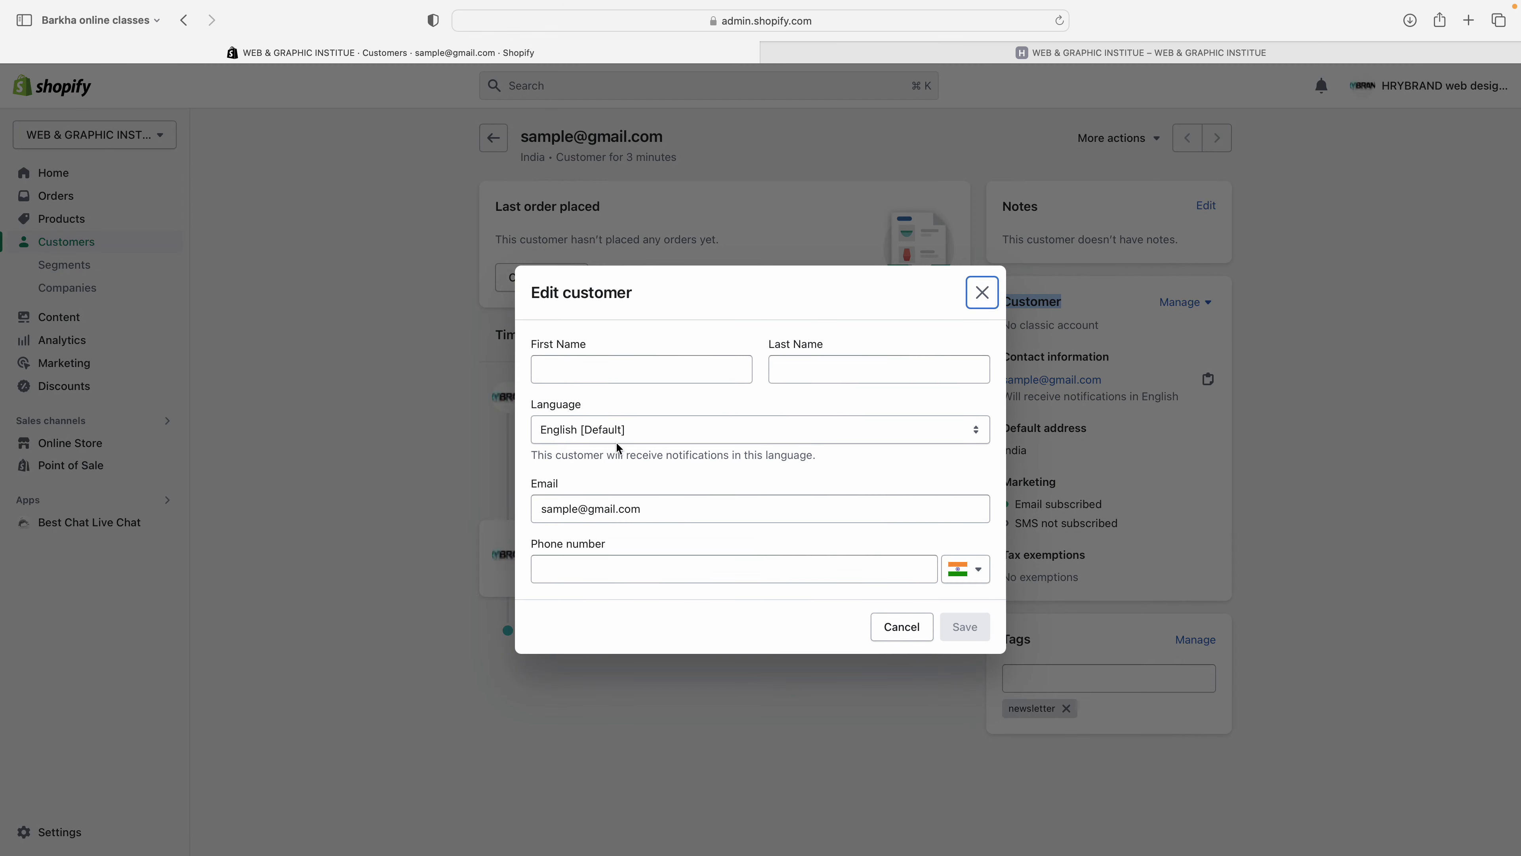
left_click(565, 361)
left_click(807, 366)
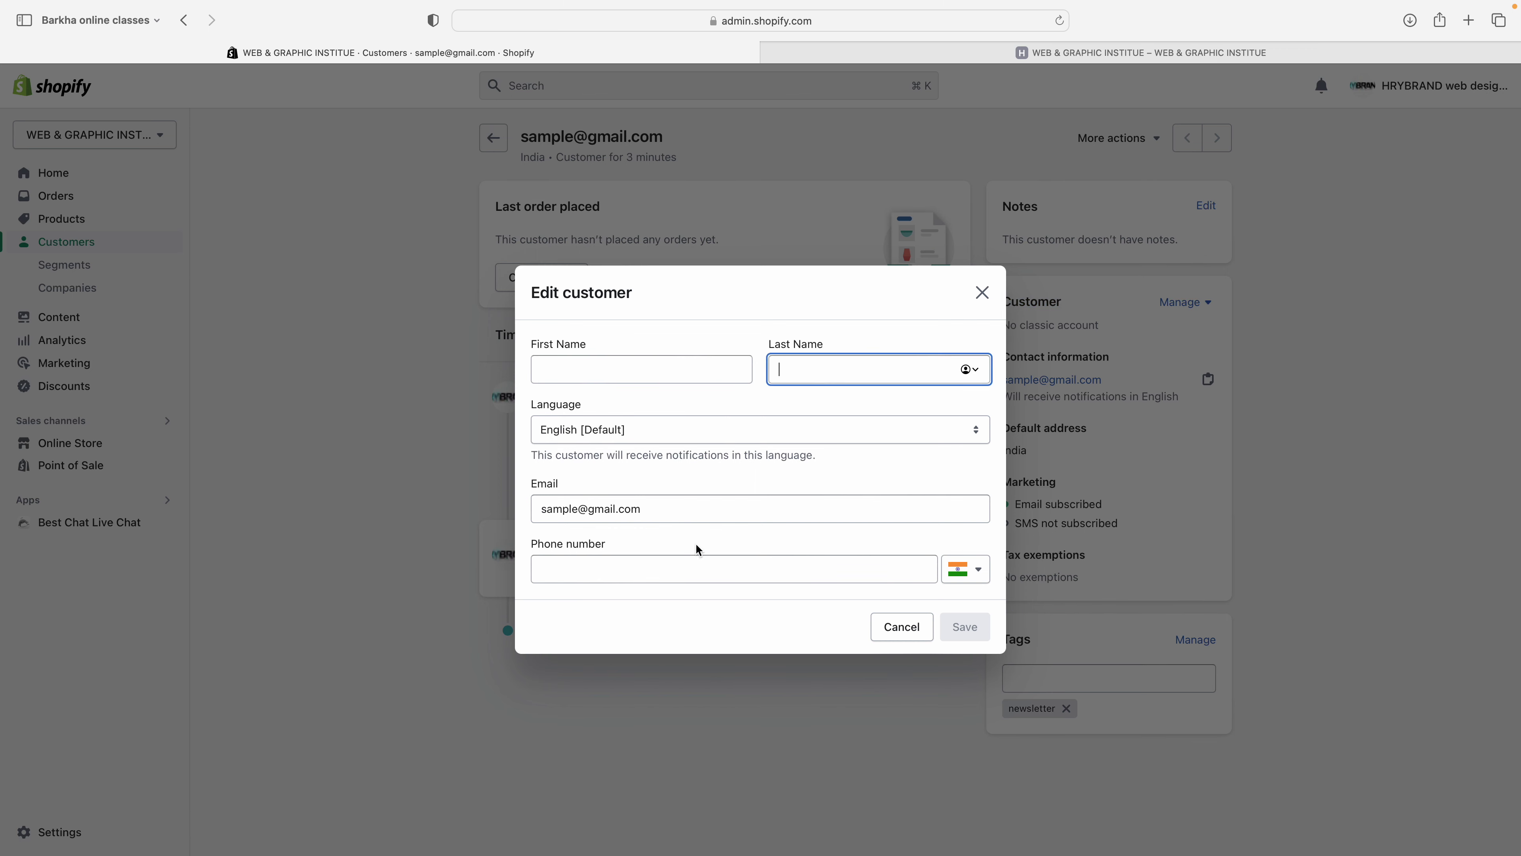
left_click(696, 560)
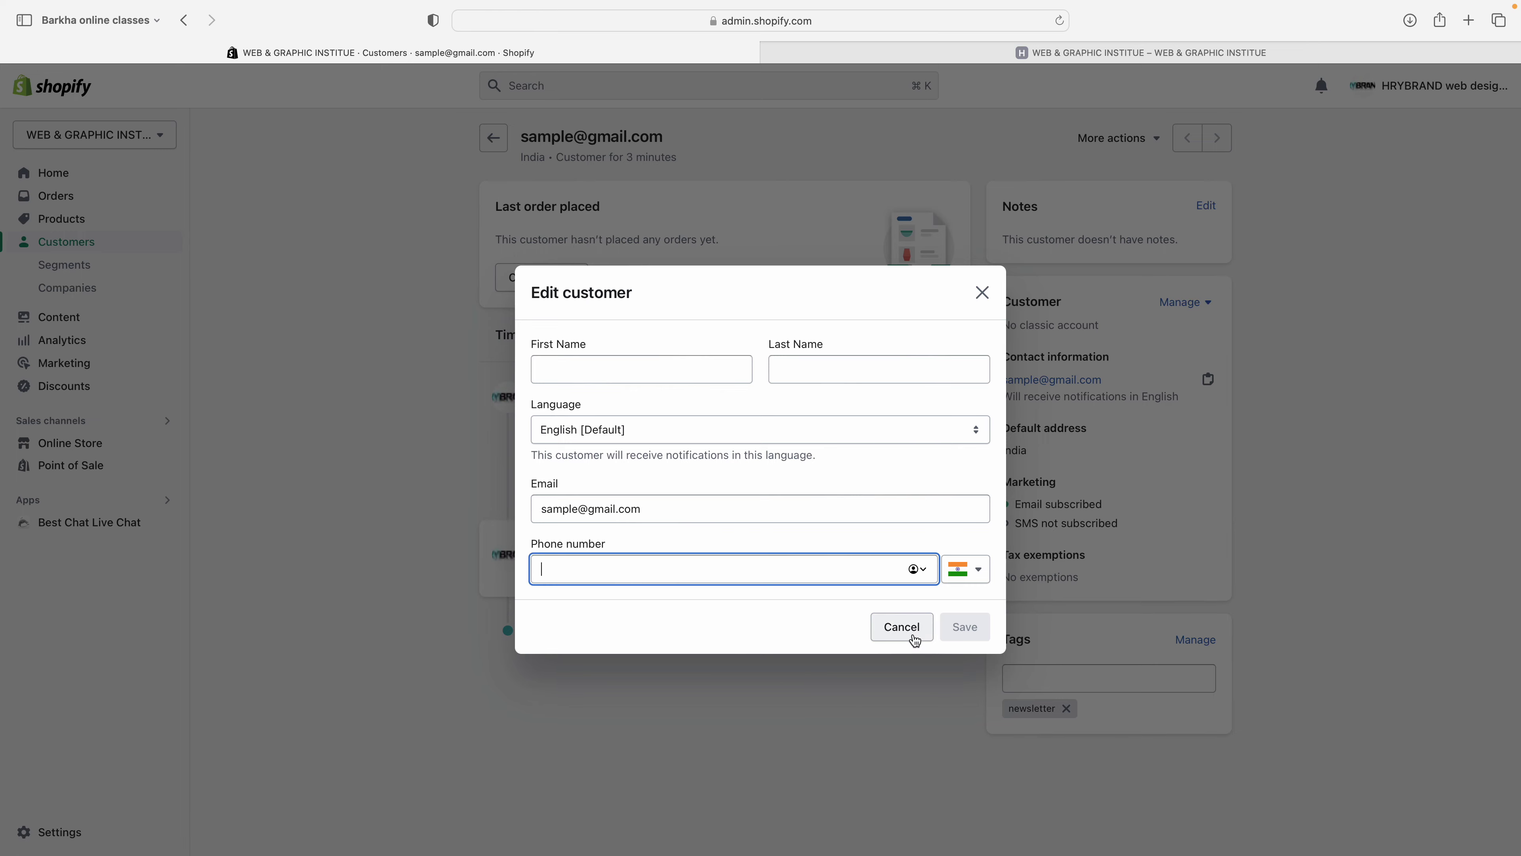
left_click(901, 626)
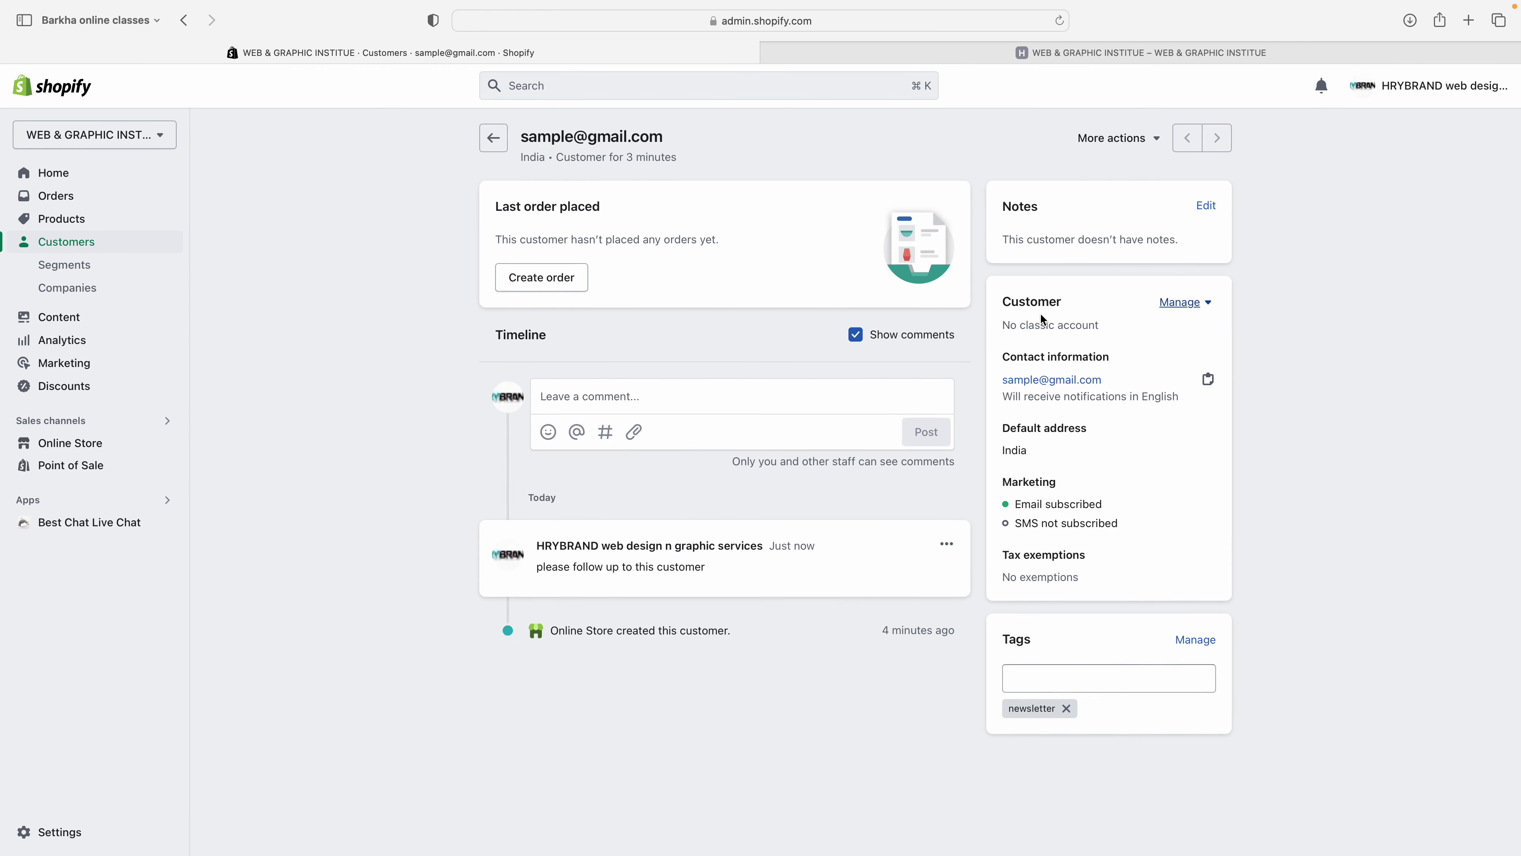
Step: Examine the edit form of the customer's default address, including its name fields, then close it without changes
left_click(1208, 310)
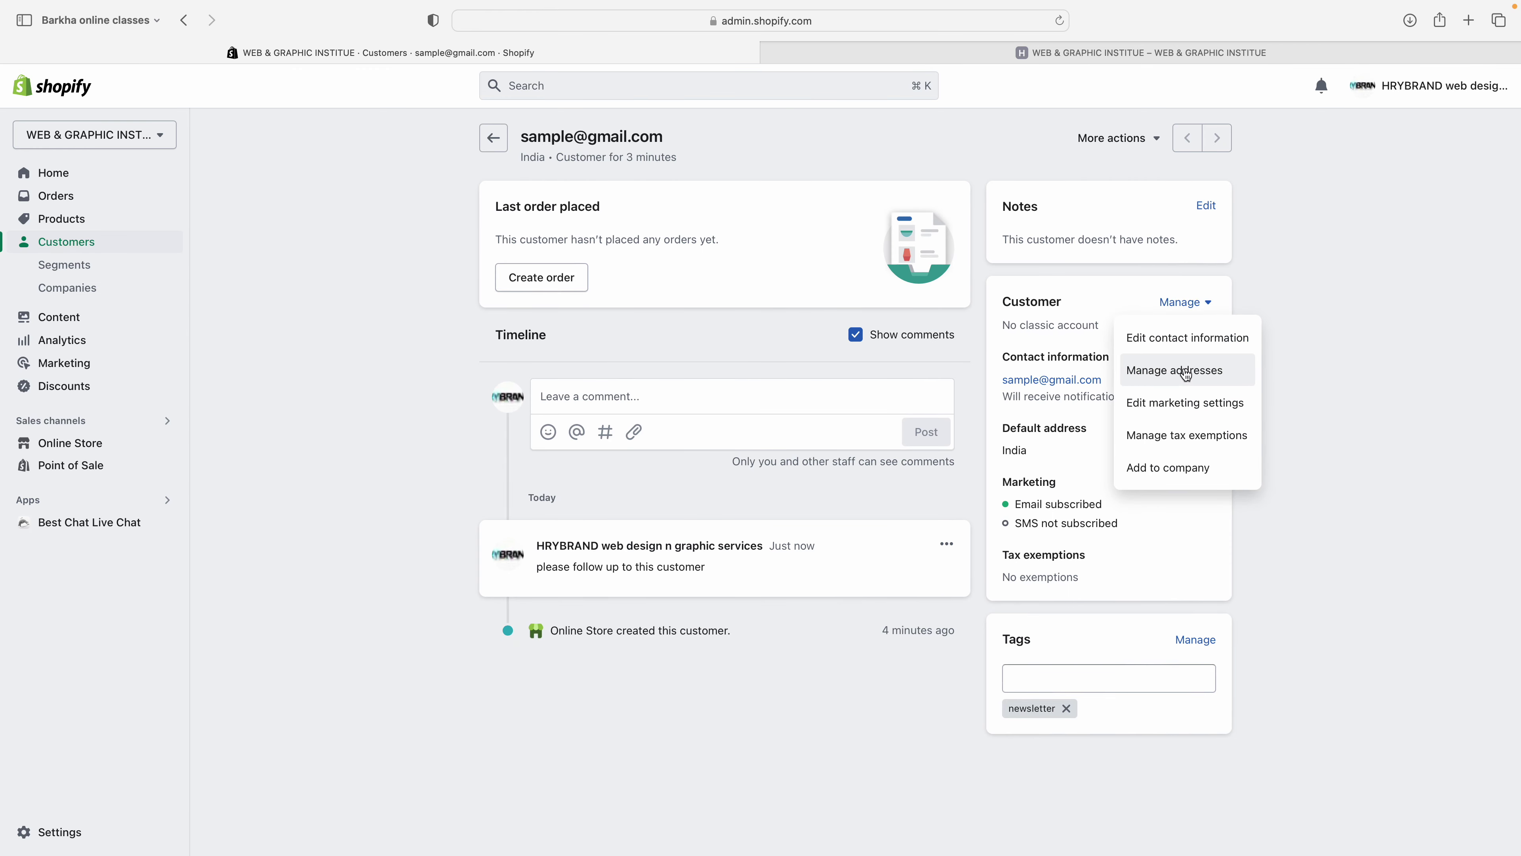
left_click(1166, 372)
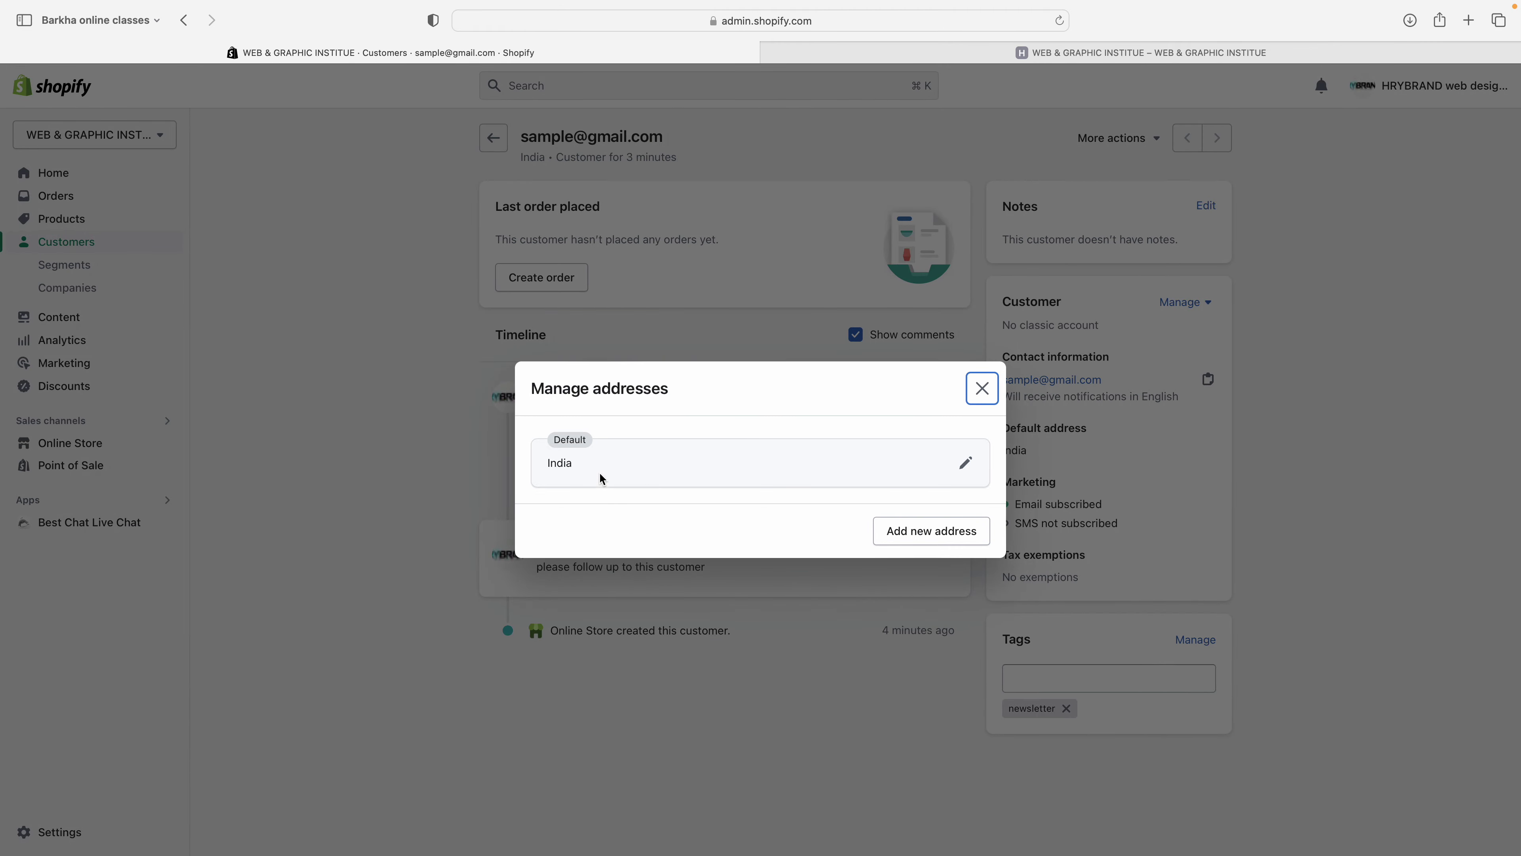
left_click(966, 463)
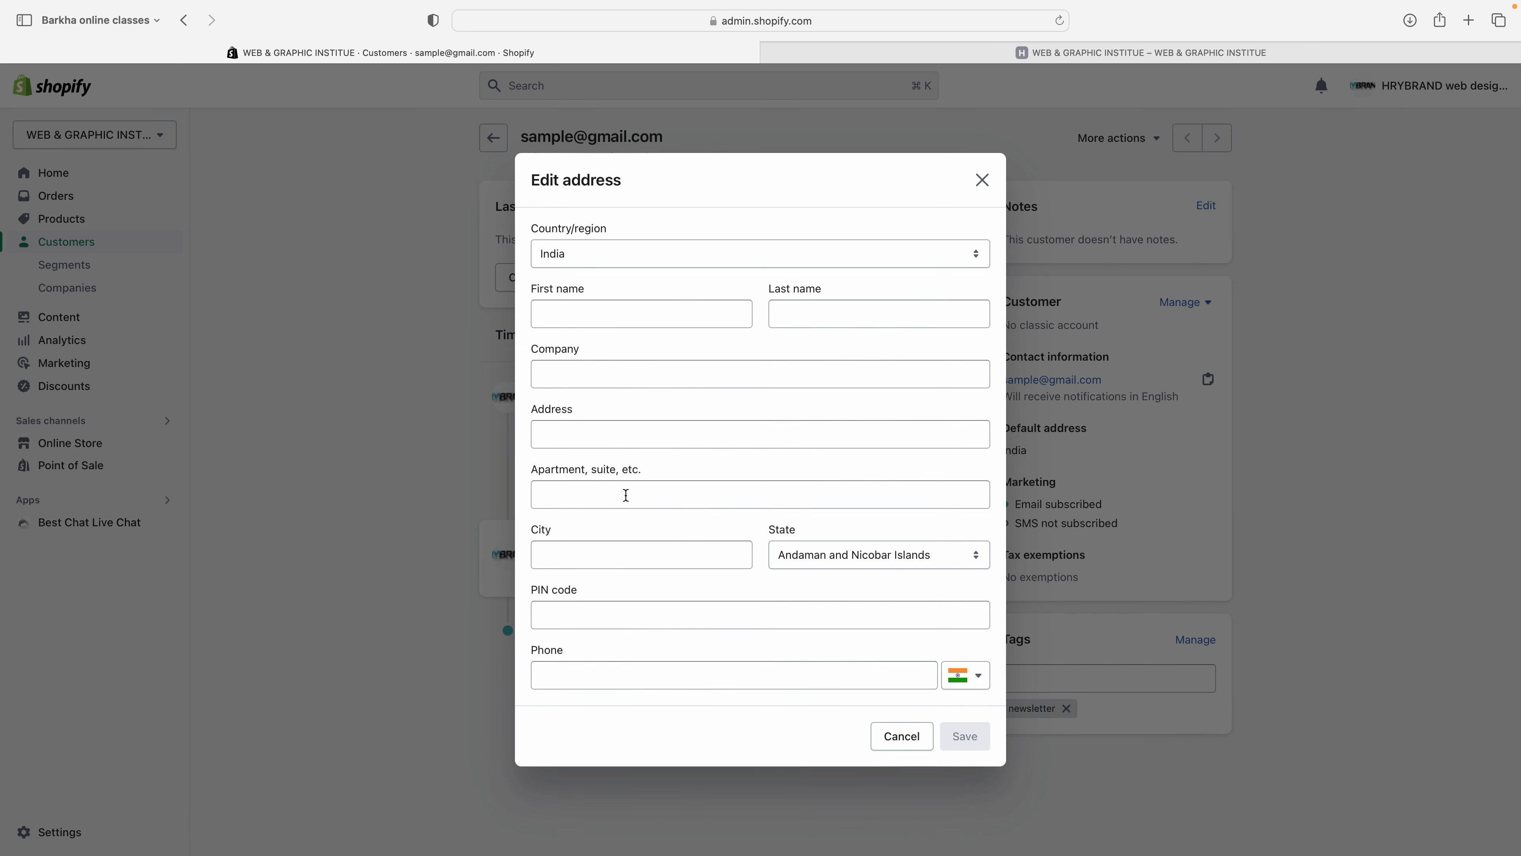
left_click(721, 317)
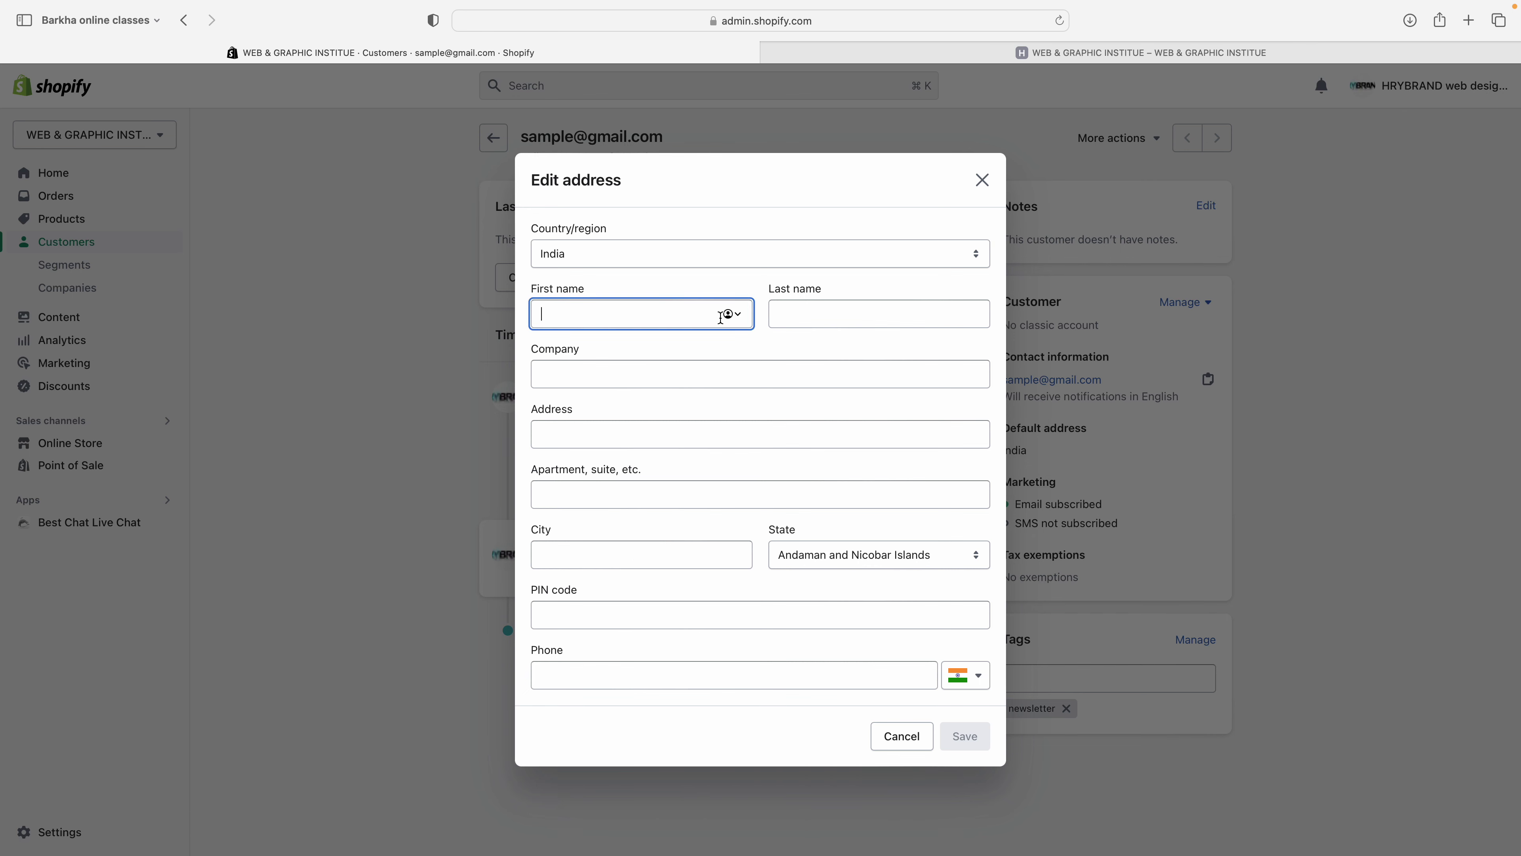
left_click(871, 315)
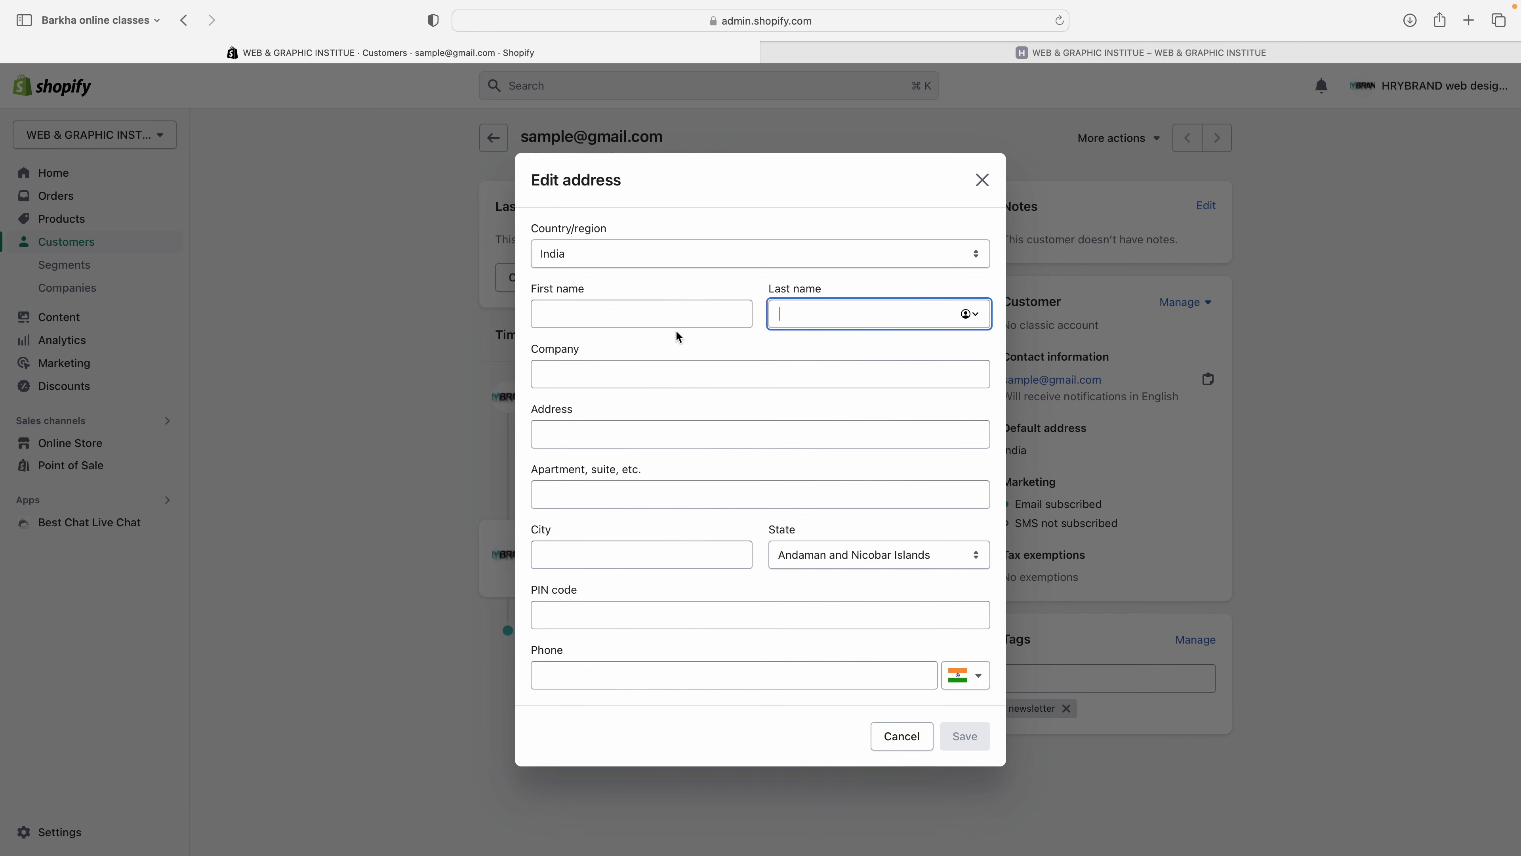
left_click(900, 738)
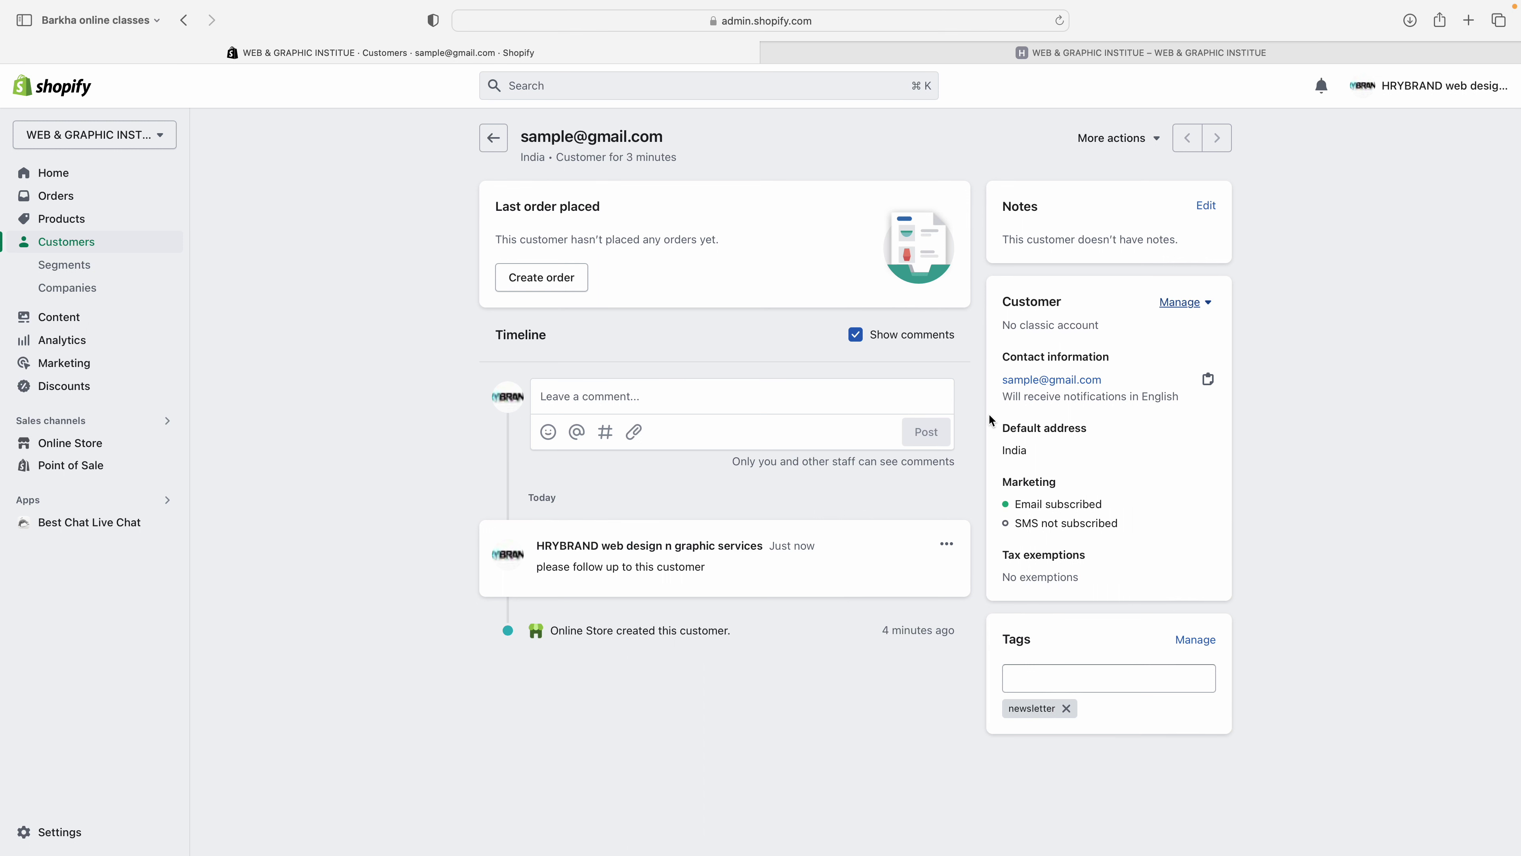
Step: Check the storefront's email subscription form again and review the customer record's management options, including Add to company
left_click(856, 52)
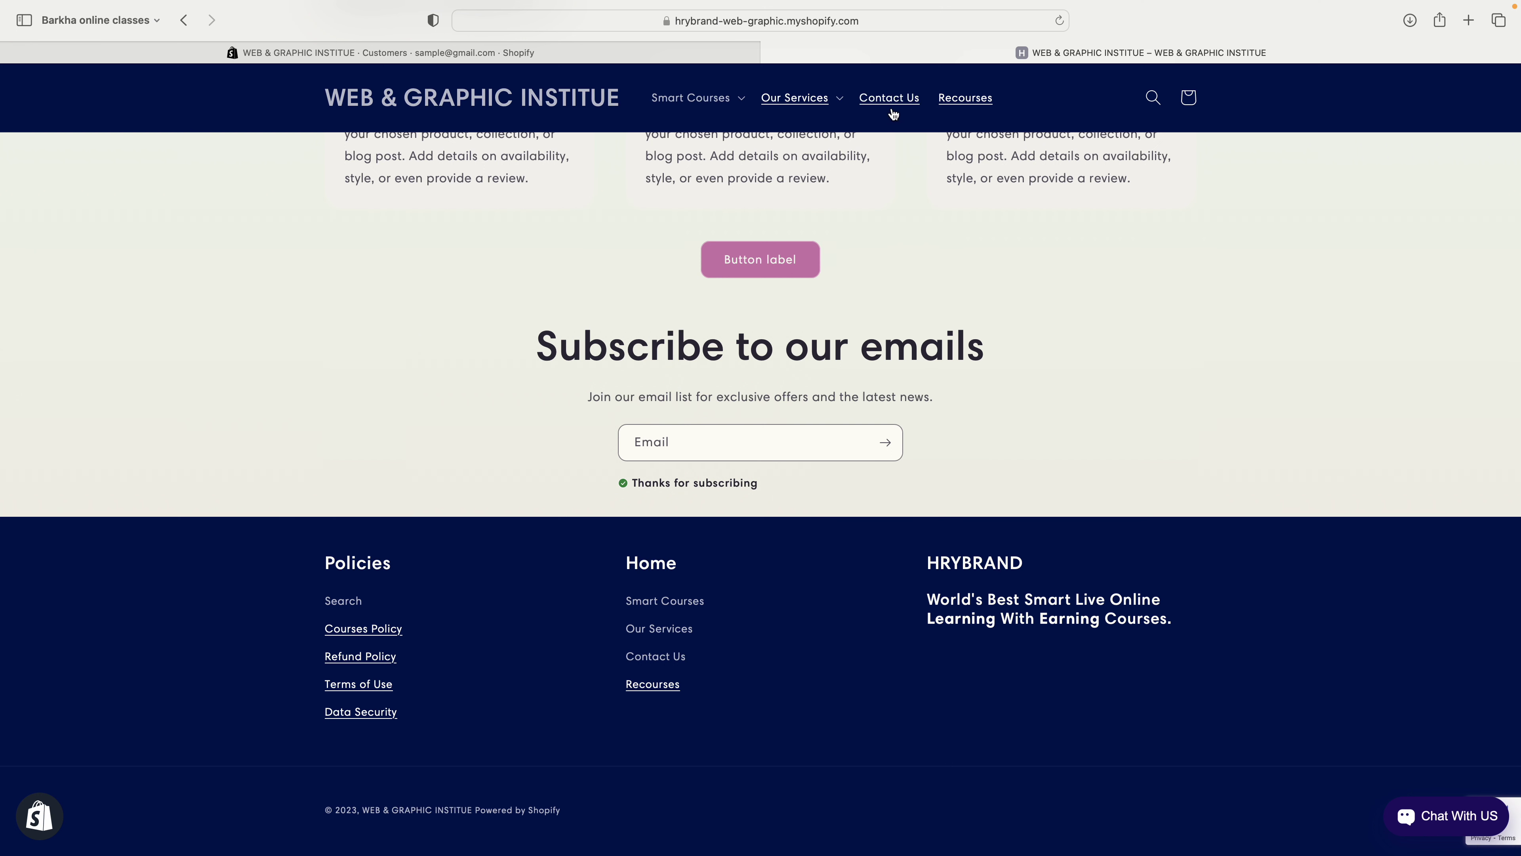
left_click(699, 58)
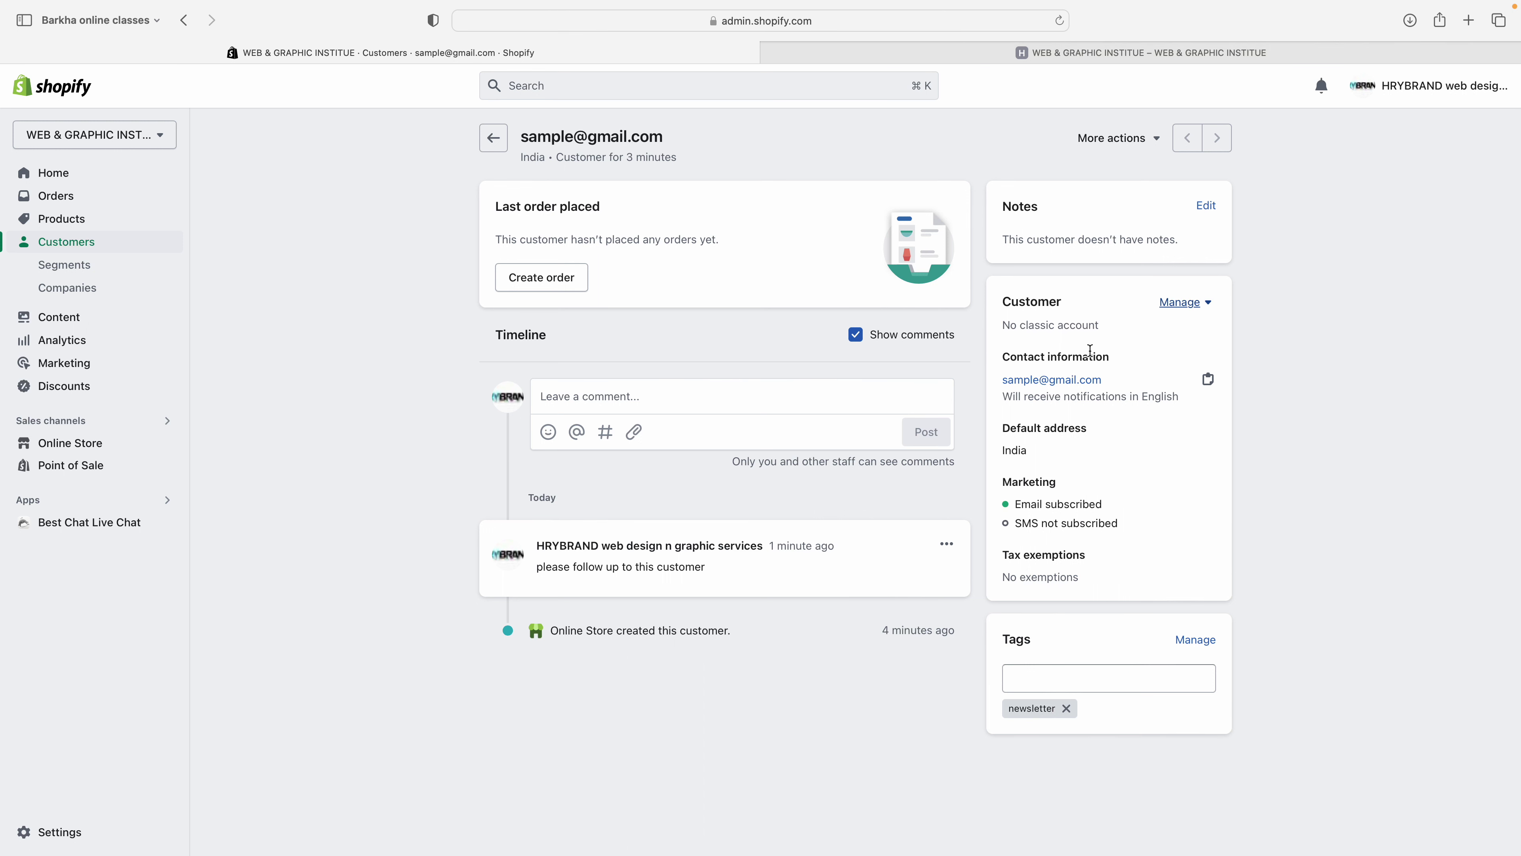
left_click(1178, 303)
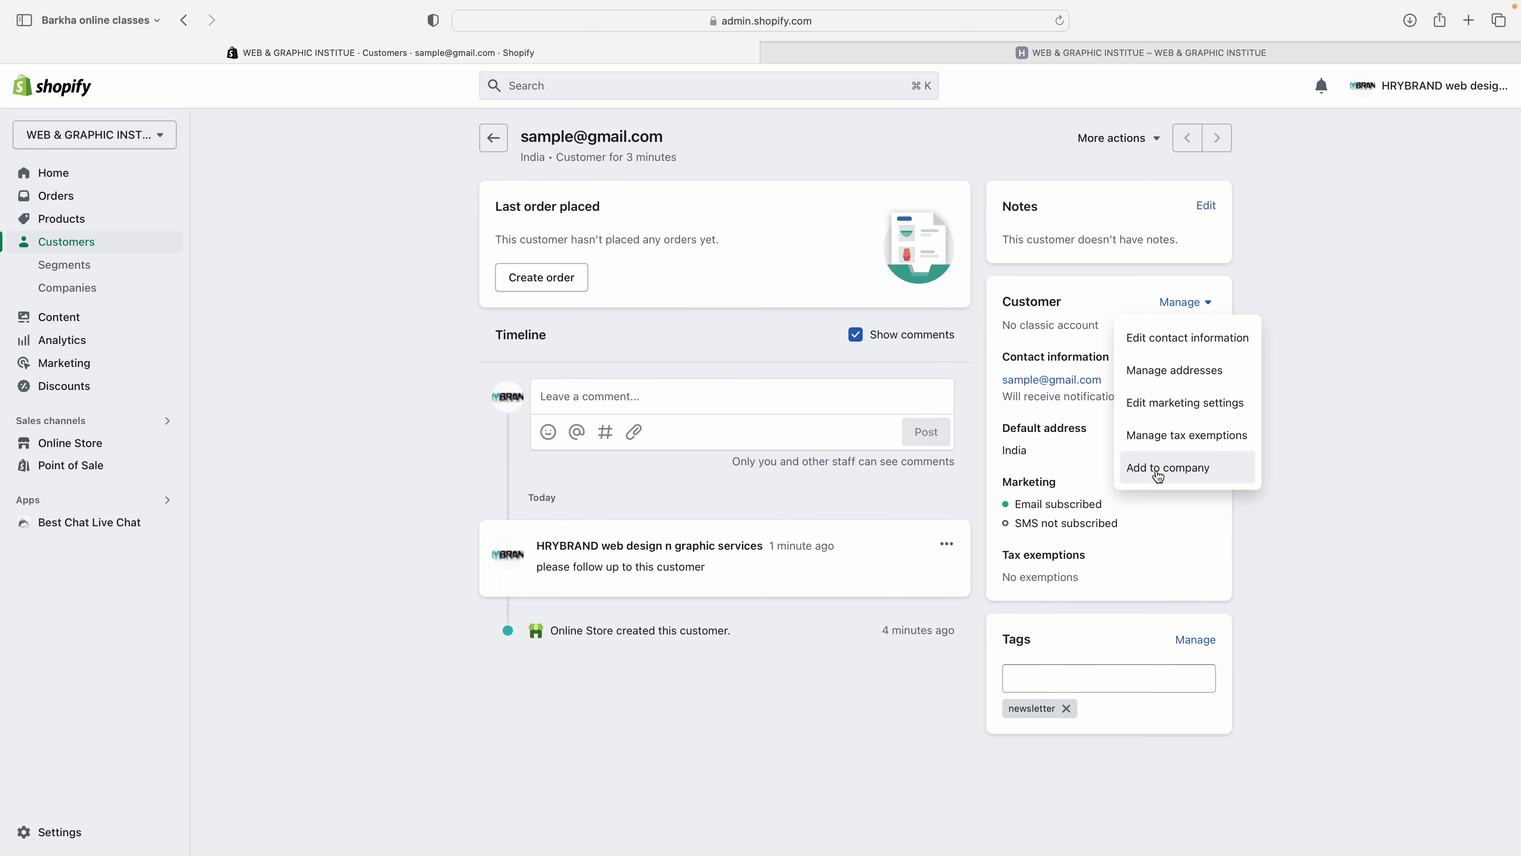
left_click(1376, 474)
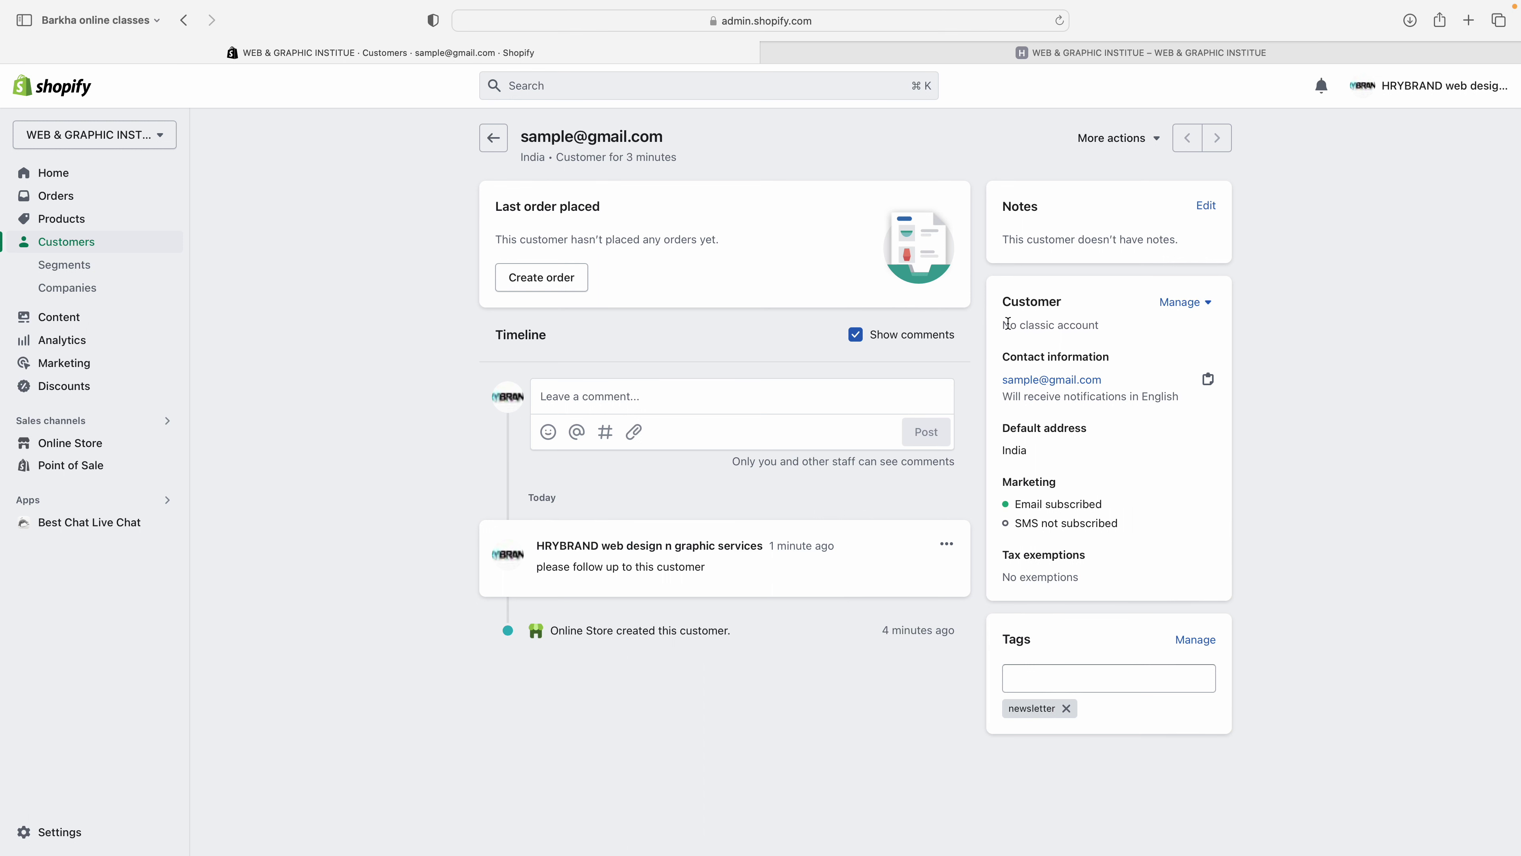
Step: Read the account status in the Customer section and look at its management options again
left_click_drag(1007, 324, 1121, 324)
left_click(1120, 324)
left_click_drag(1006, 323, 1164, 324)
left_click(1164, 324)
left_click(1184, 302)
left_click_drag(1332, 394, 1020, 340)
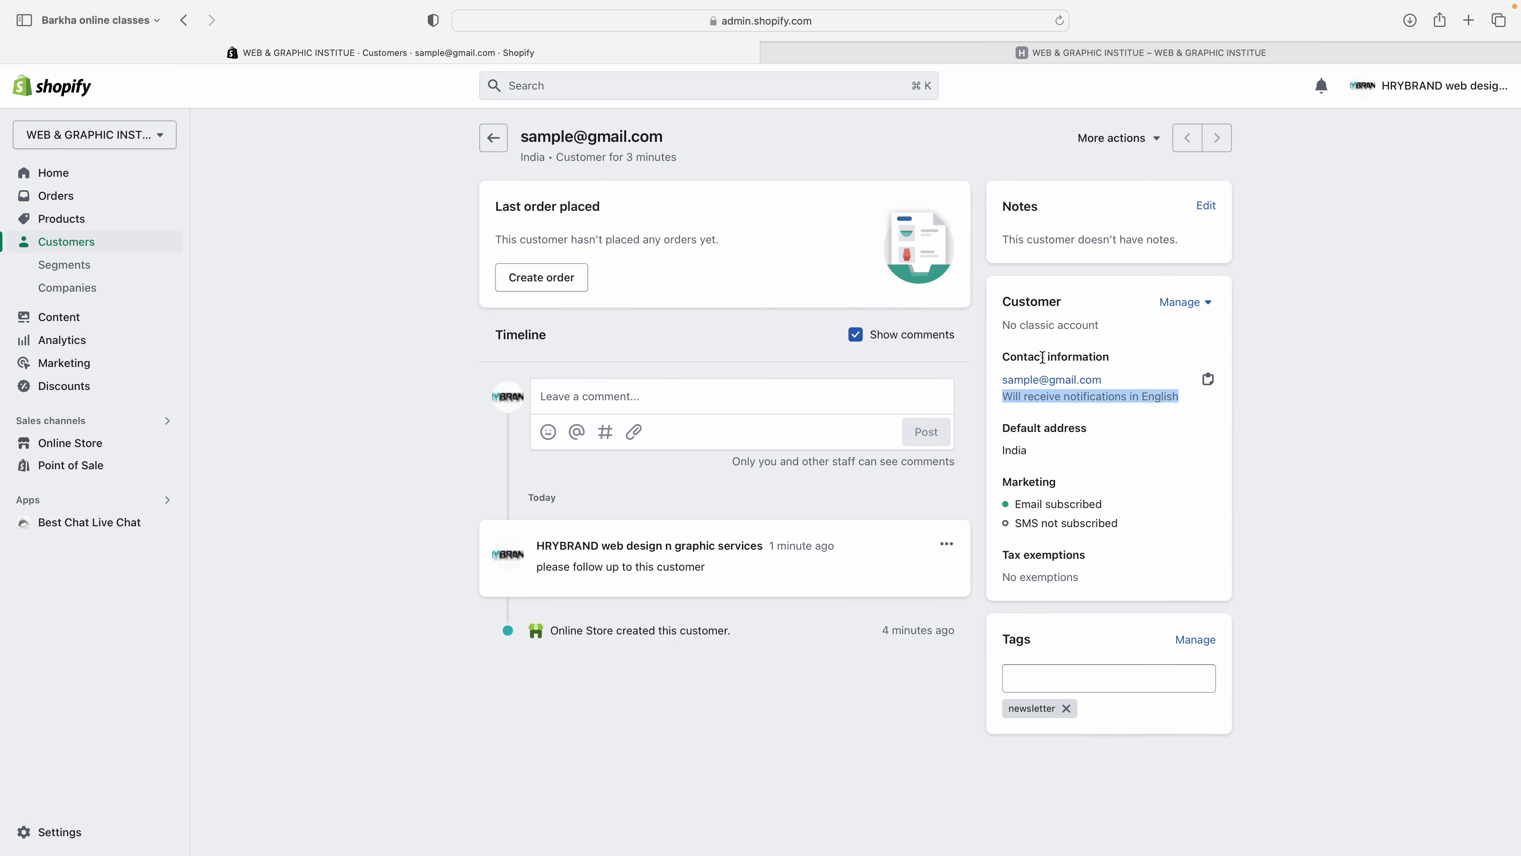
left_click(1338, 370)
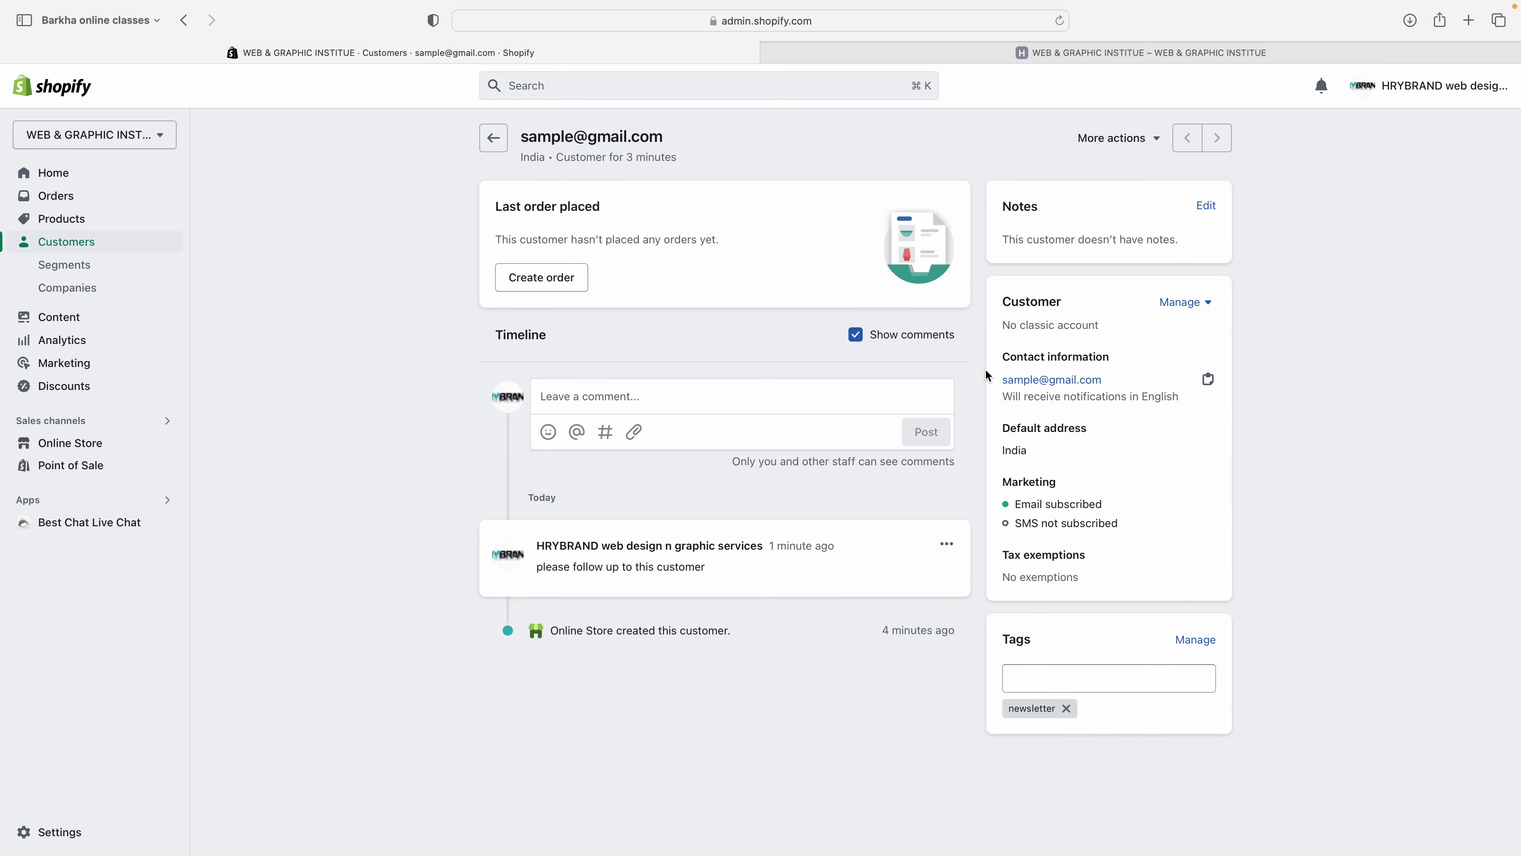
Step: Copy the customer's email address from the contact information and read the notification language line
left_click_drag(997, 360, 1126, 356)
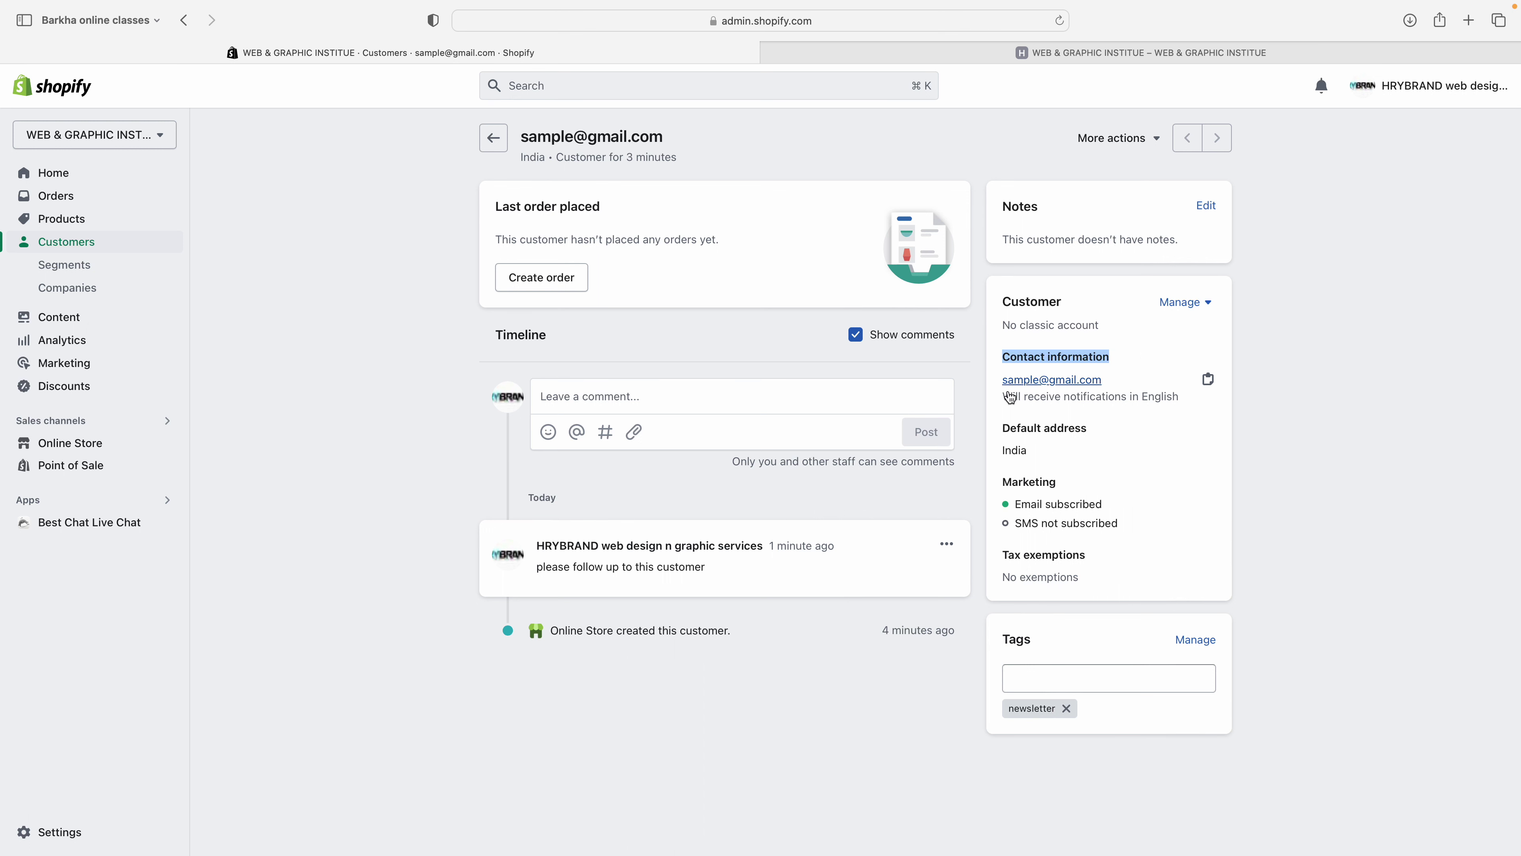
left_click(1208, 381)
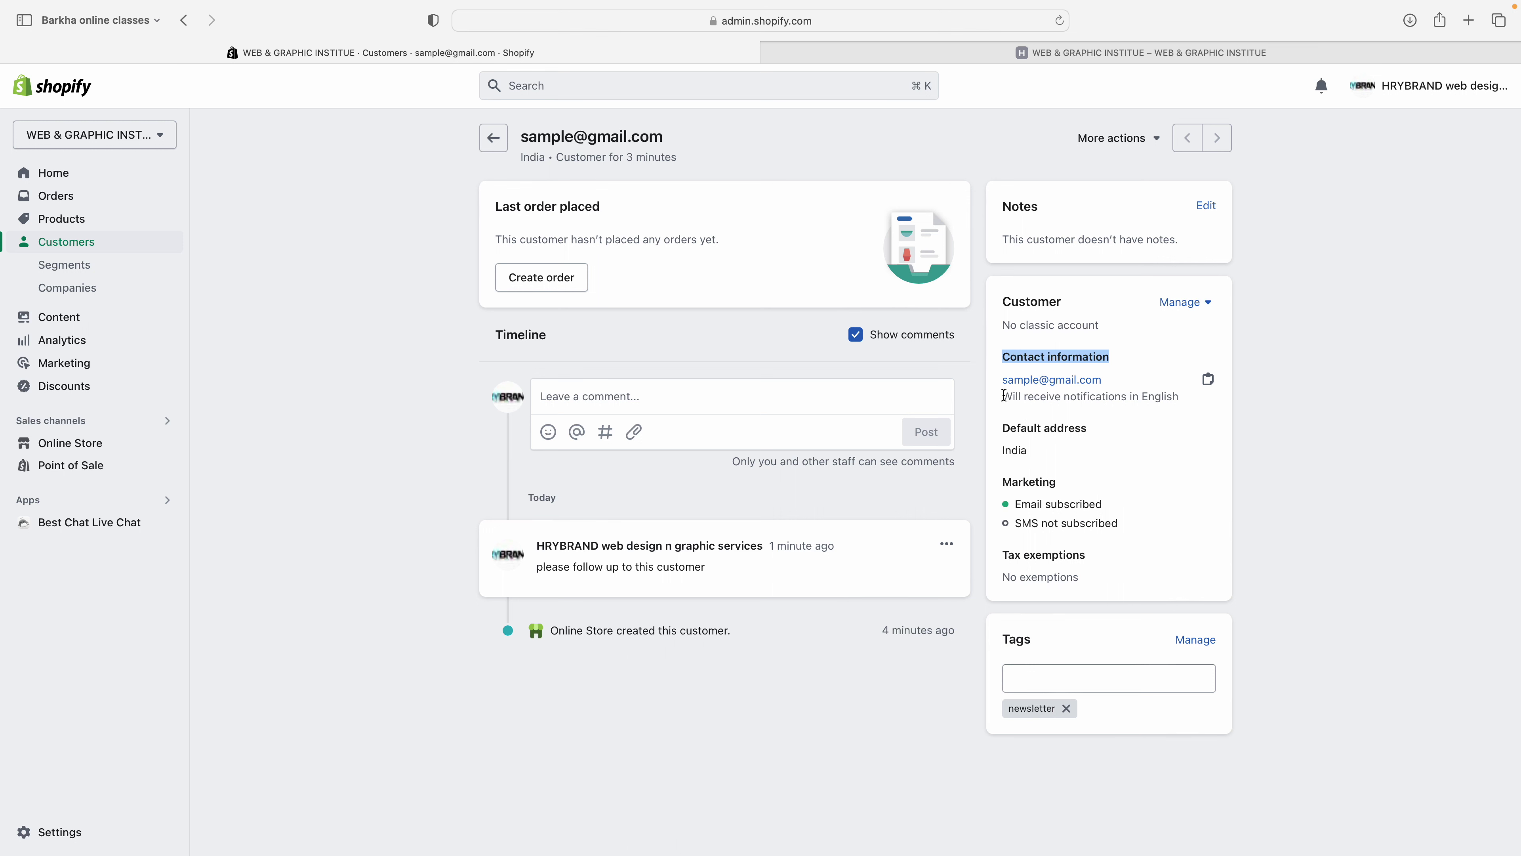
left_click_drag(1001, 396, 1192, 394)
left_click(1189, 417)
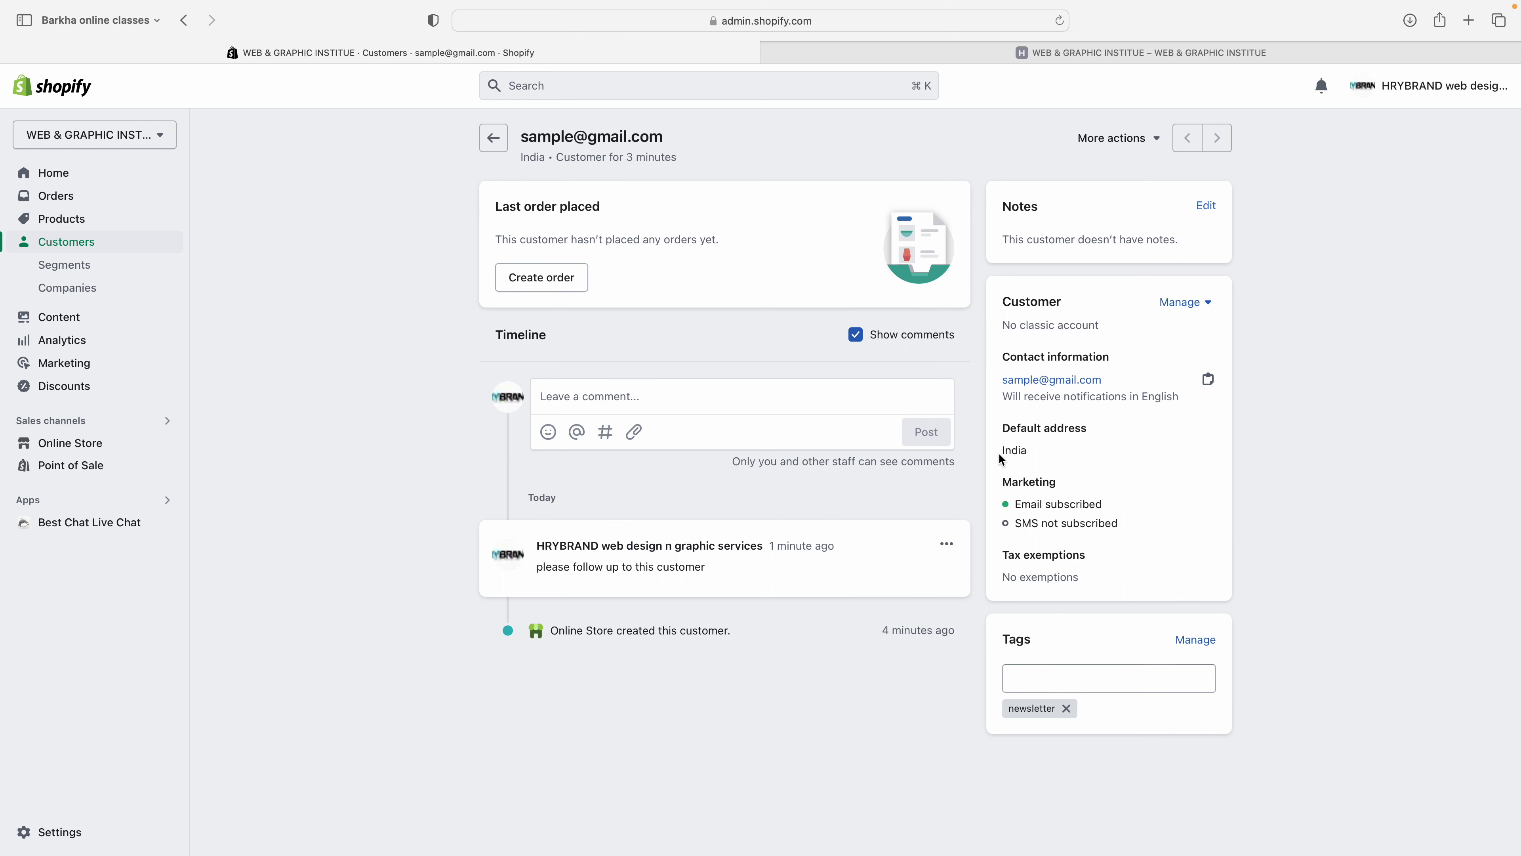
Step: Read the customer's default address and the email and SMS subscription statuses under Marketing
left_click_drag(996, 451, 1104, 451)
left_click(1105, 454)
left_click(1118, 138)
left_click(1342, 327)
left_click_drag(1018, 504, 1171, 501)
left_click(1147, 522)
left_click_drag(1014, 526, 1136, 525)
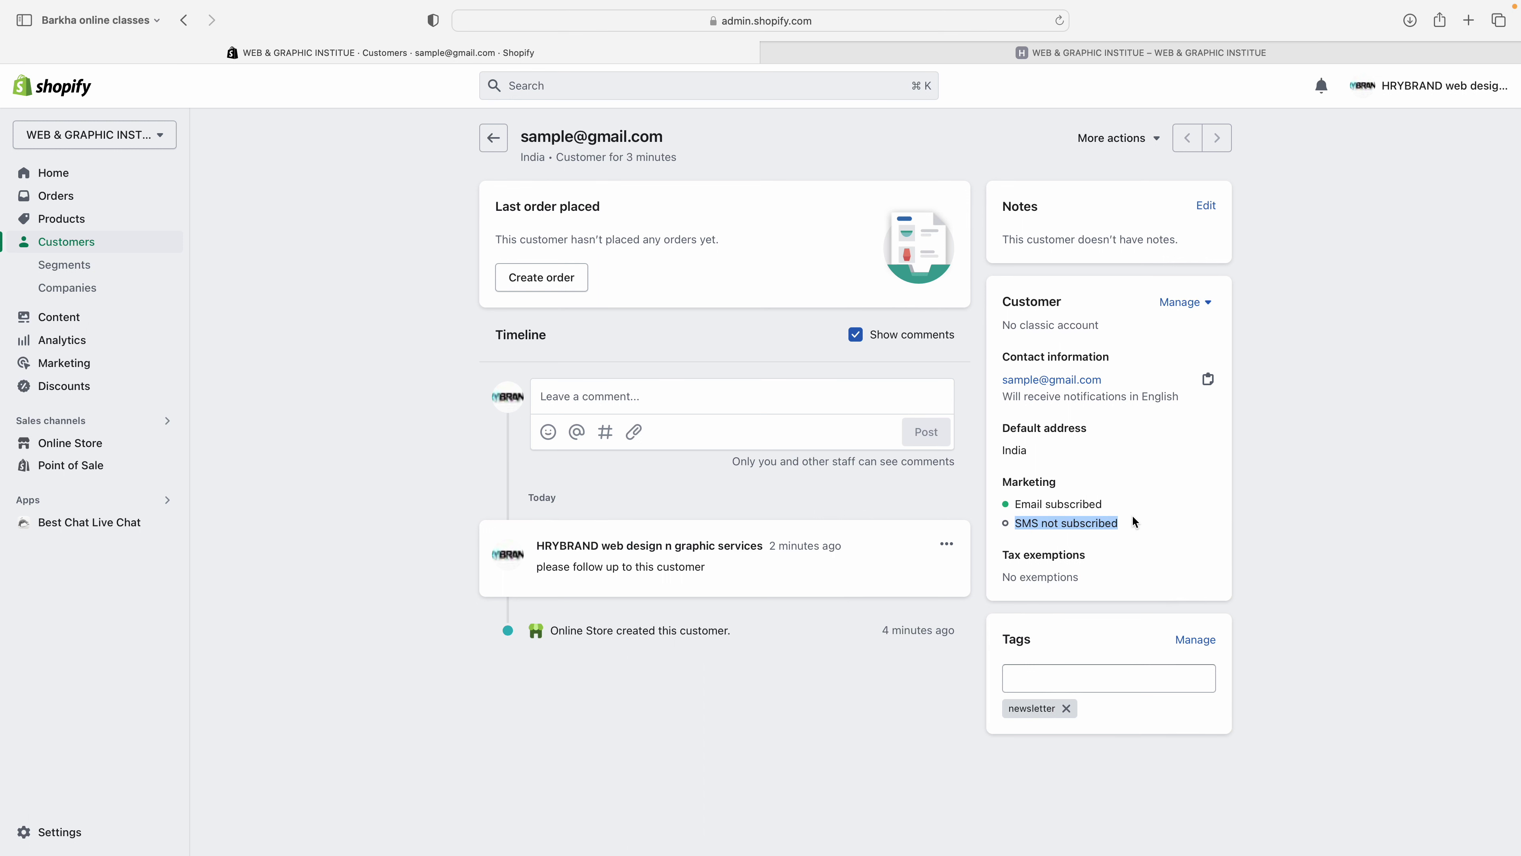
left_click(1135, 521)
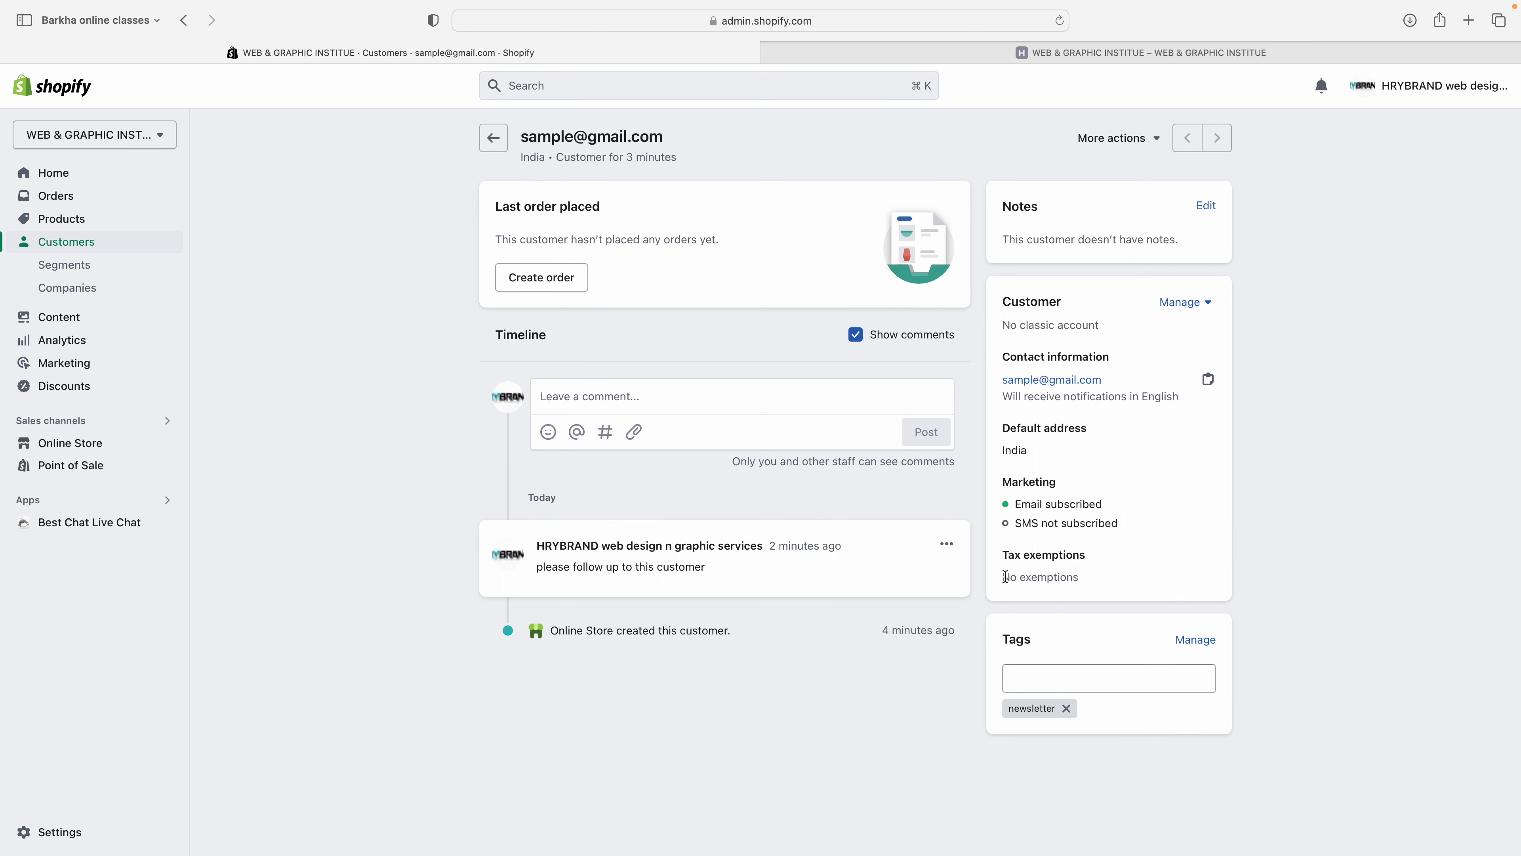
Step: Read the customer's tax exemption status and locate the option for managing tax exemptions
left_click_drag(1005, 577, 1119, 579)
left_click(1120, 580)
left_click(1181, 302)
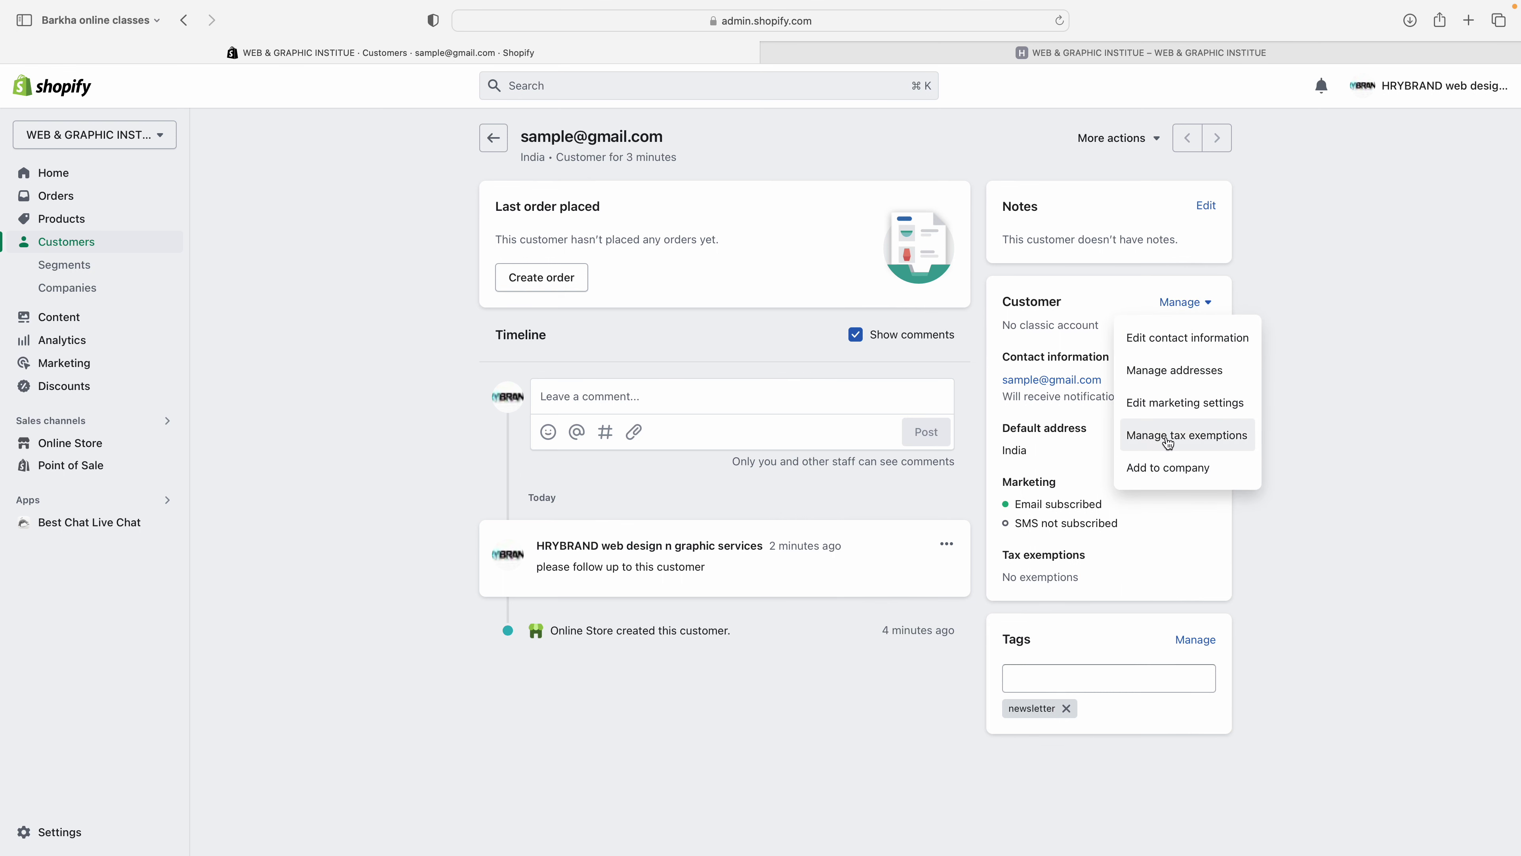
left_click(1216, 527)
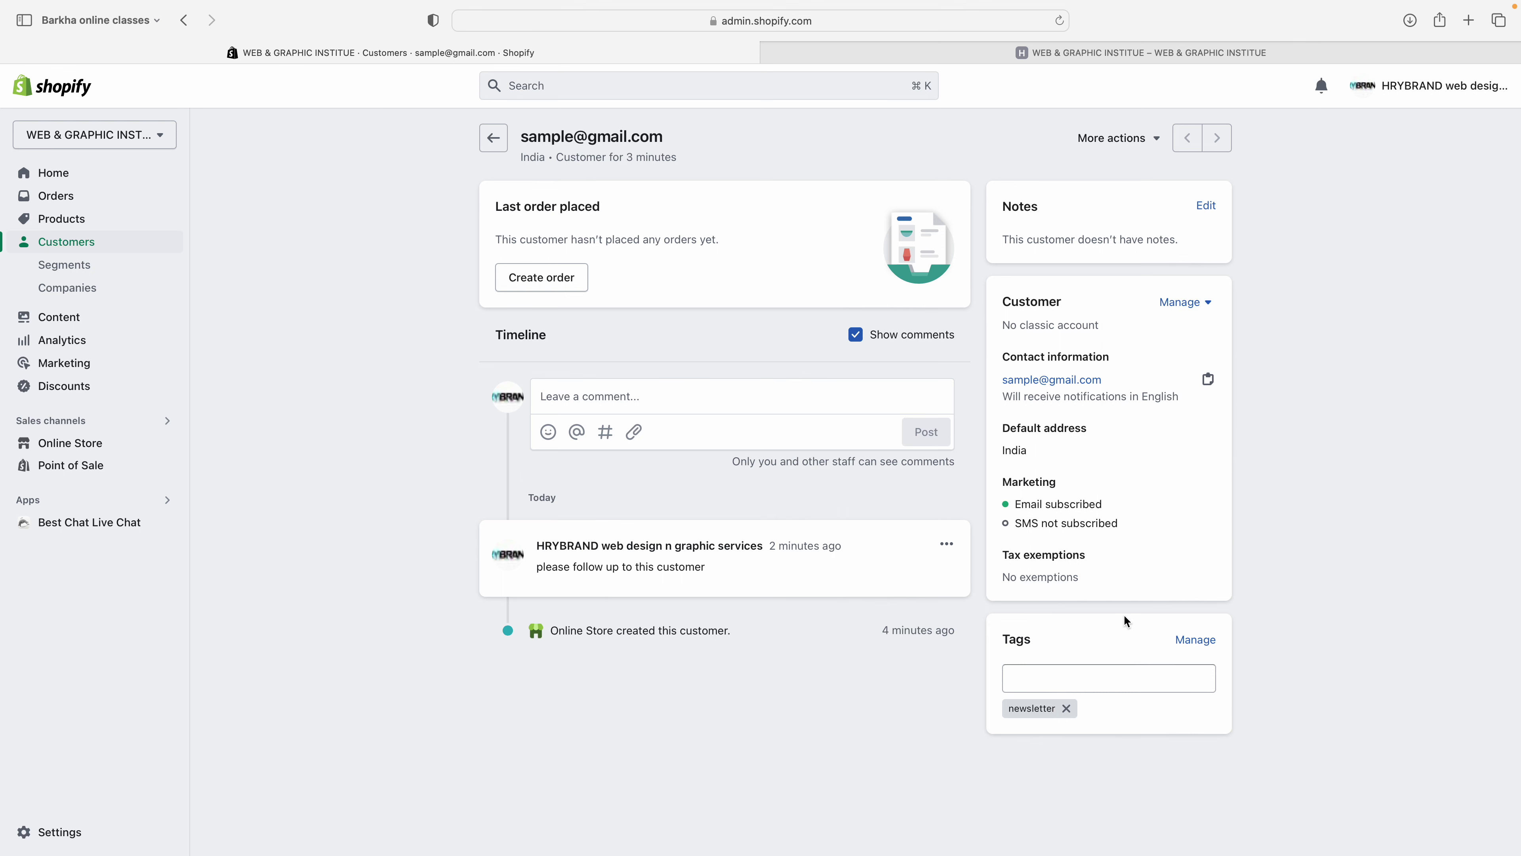
Step: View the customer's tag manager and close it without changing any tags
left_click(1100, 683)
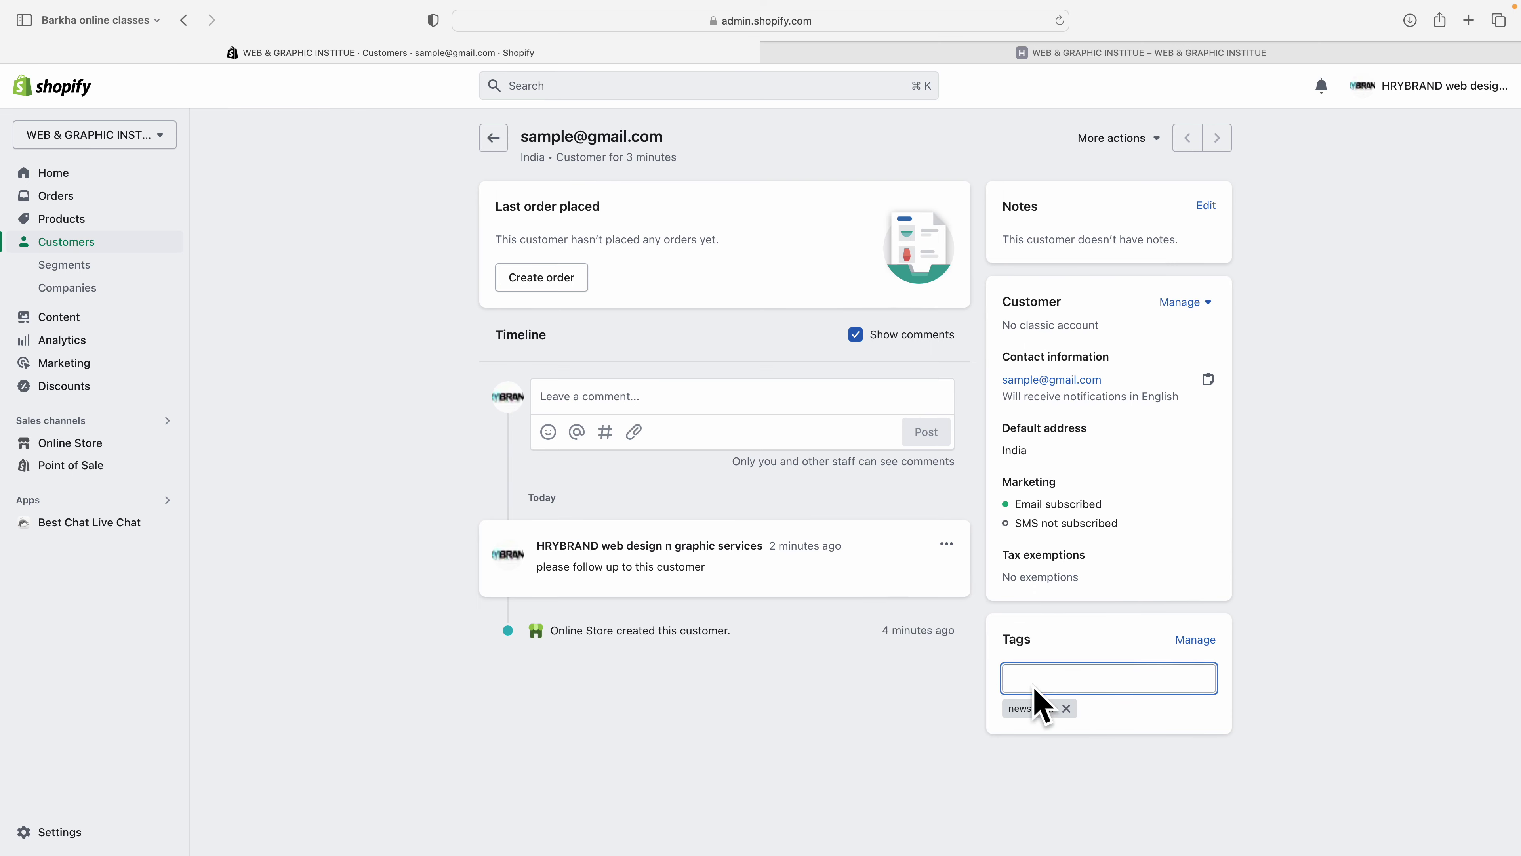
left_click(1194, 639)
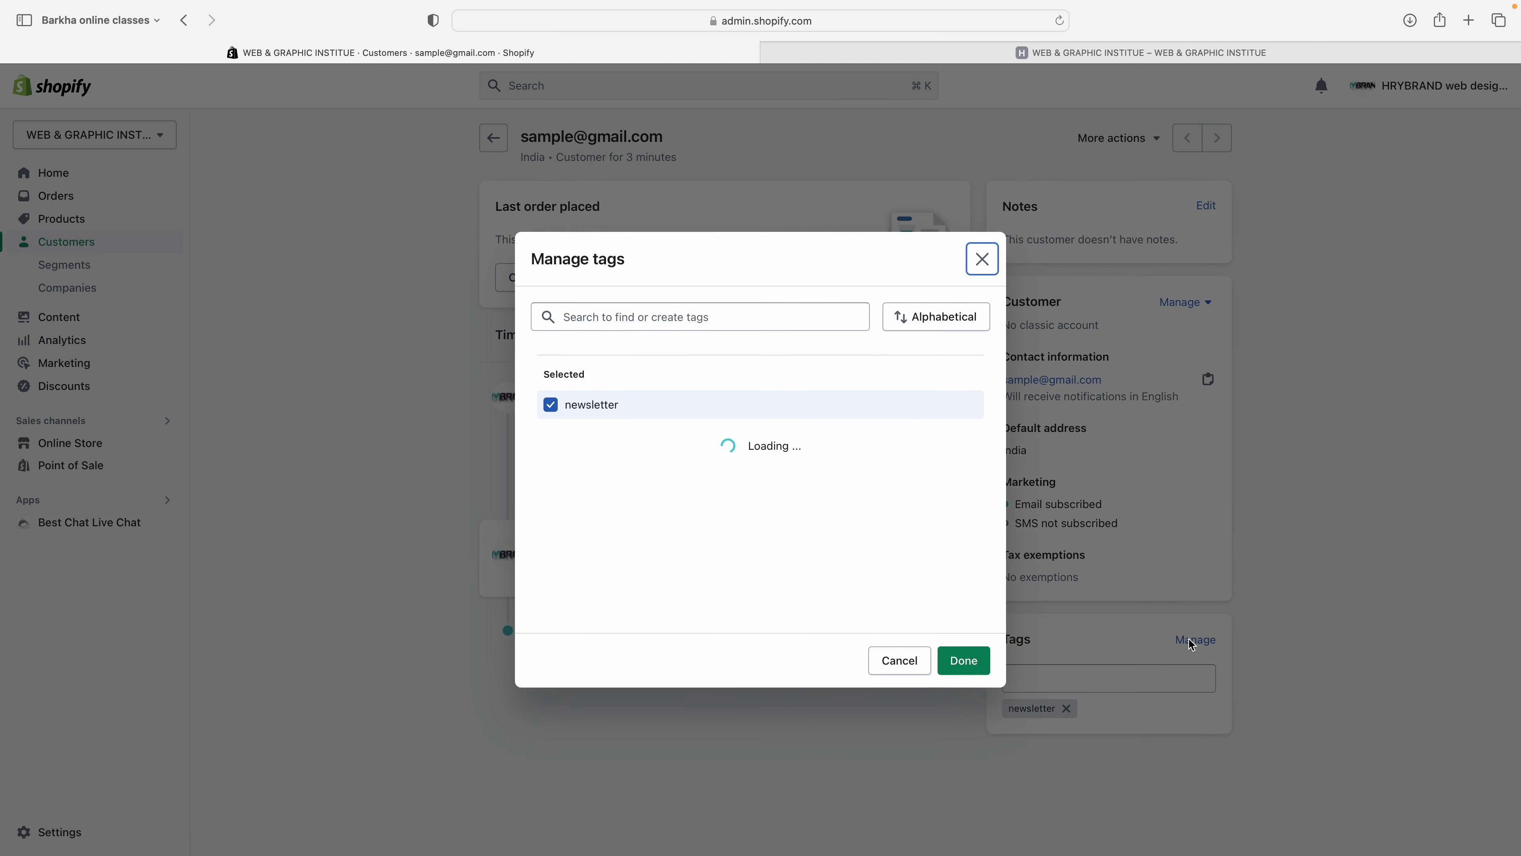
left_click(902, 660)
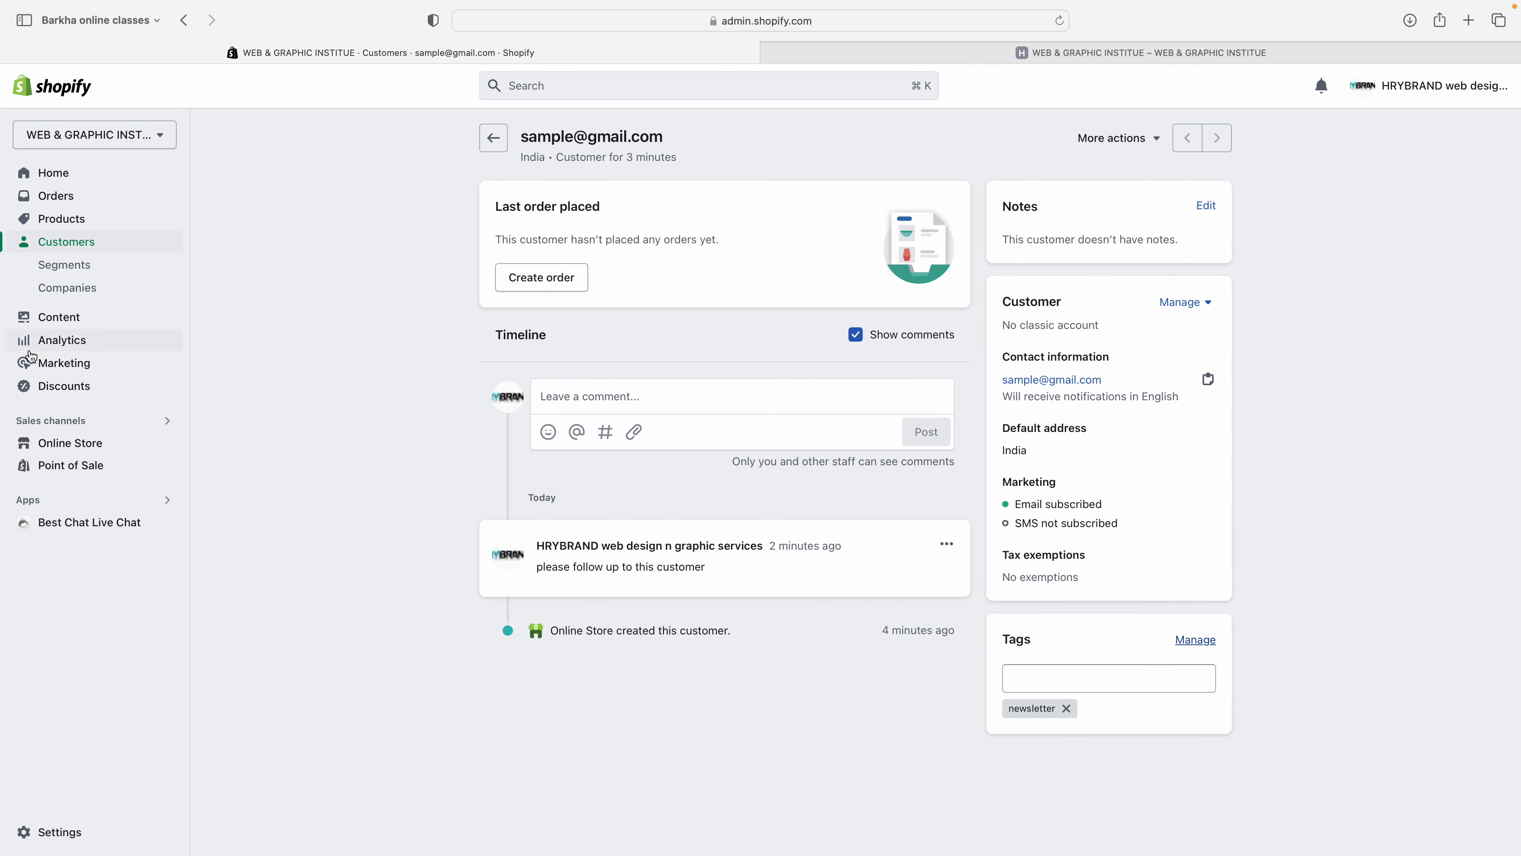
Step: Look over the Marketing overview and the subscribed customer's record, then return to the customer list
left_click(71, 363)
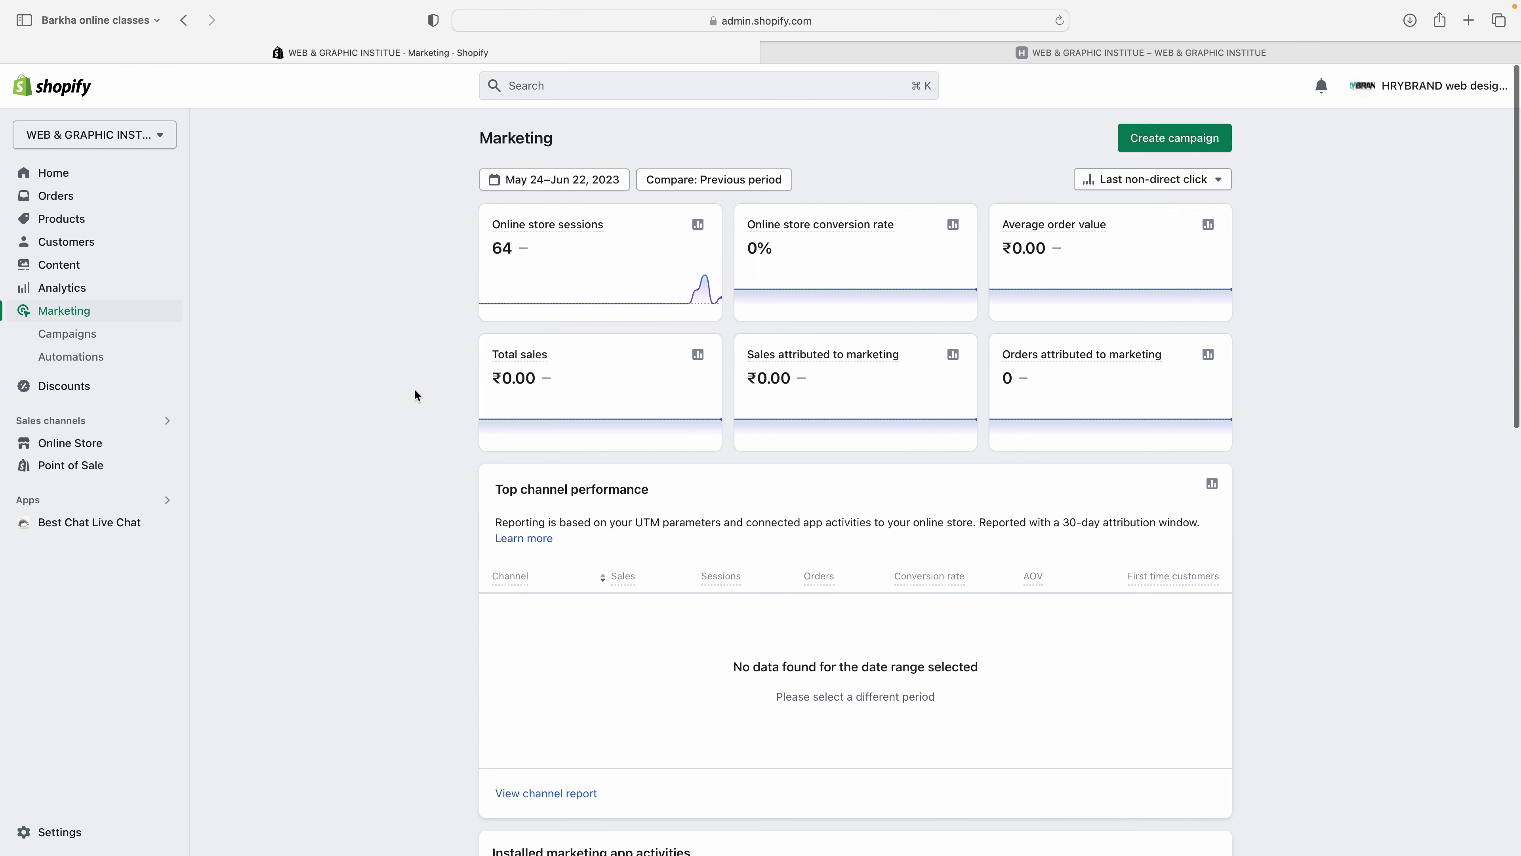
left_click(77, 252)
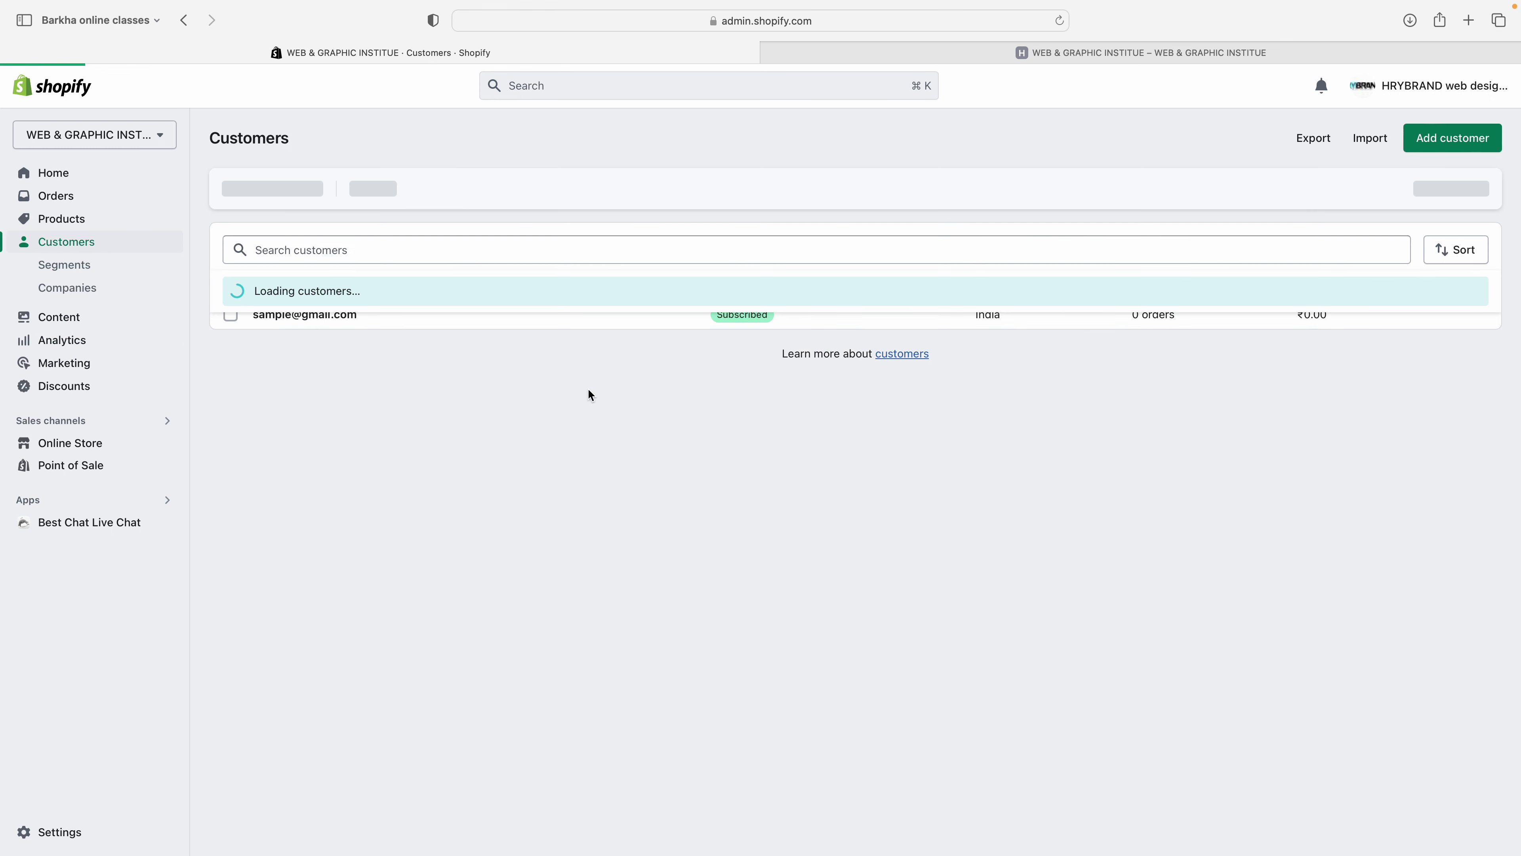
left_click(323, 317)
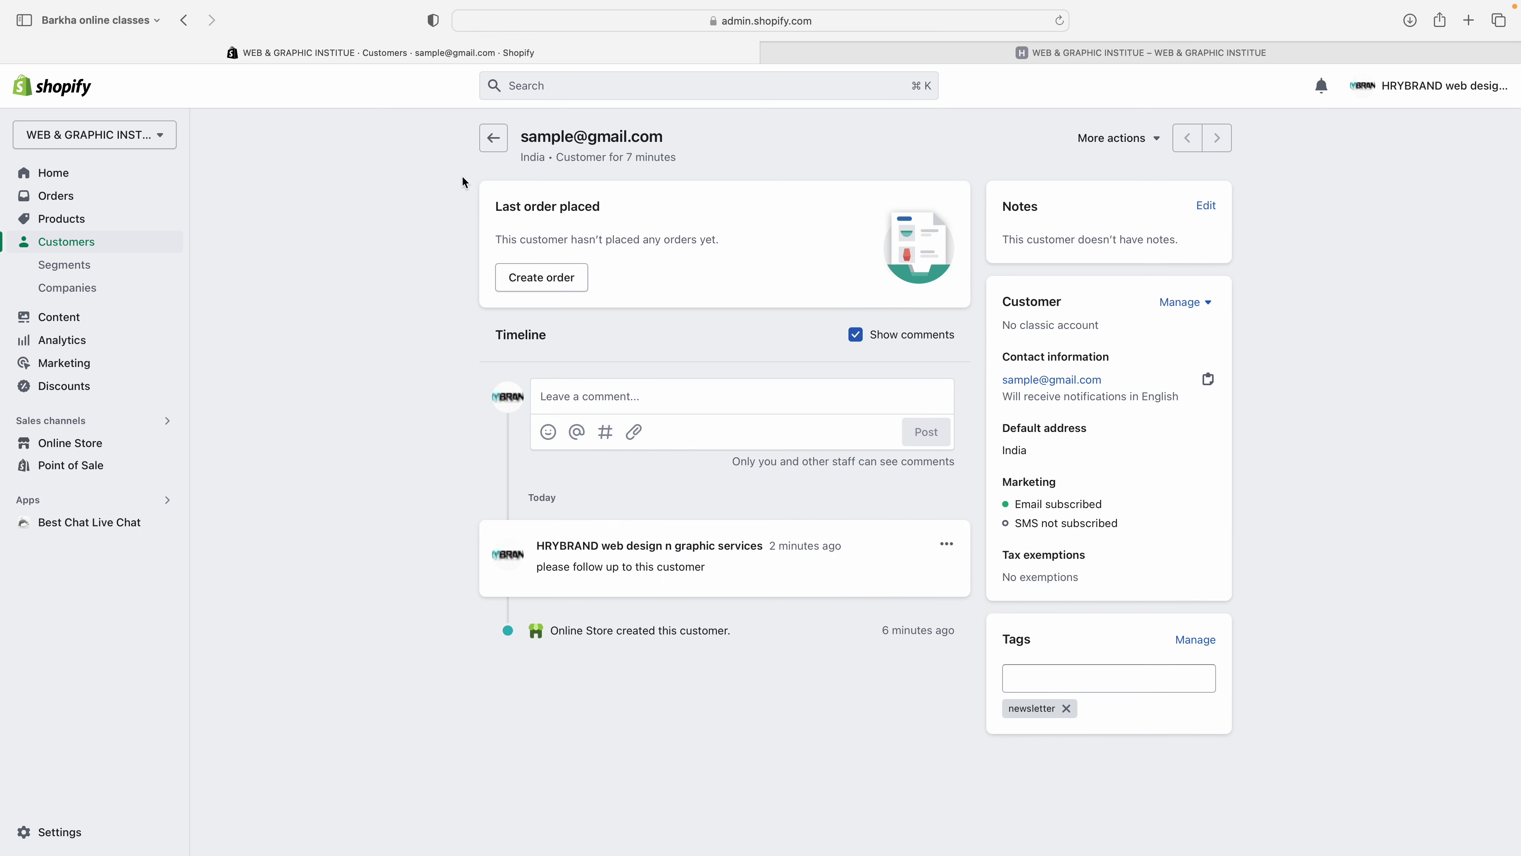
left_click(78, 366)
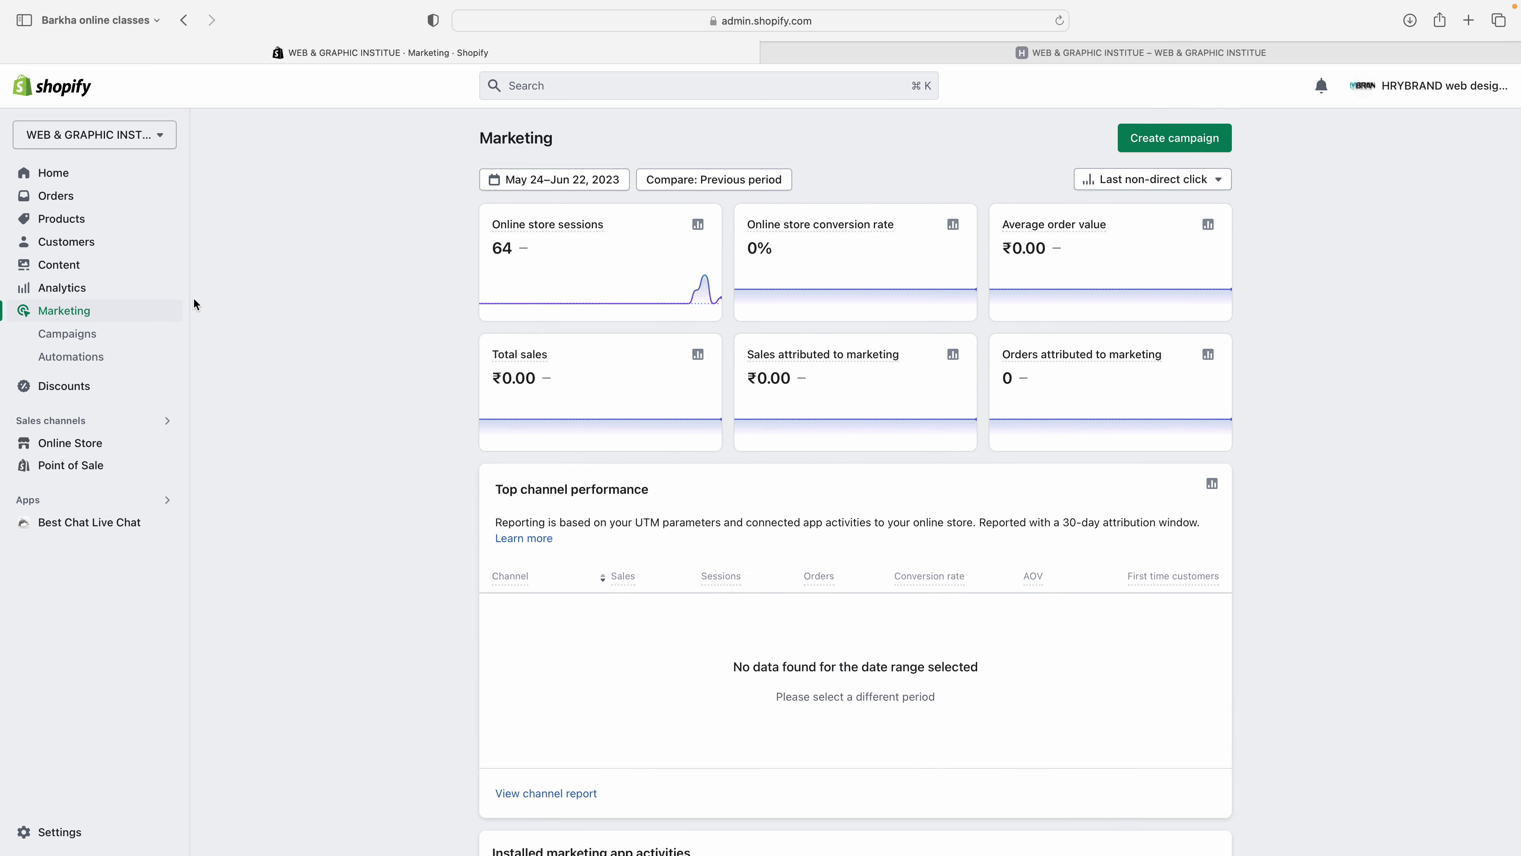
left_click(75, 241)
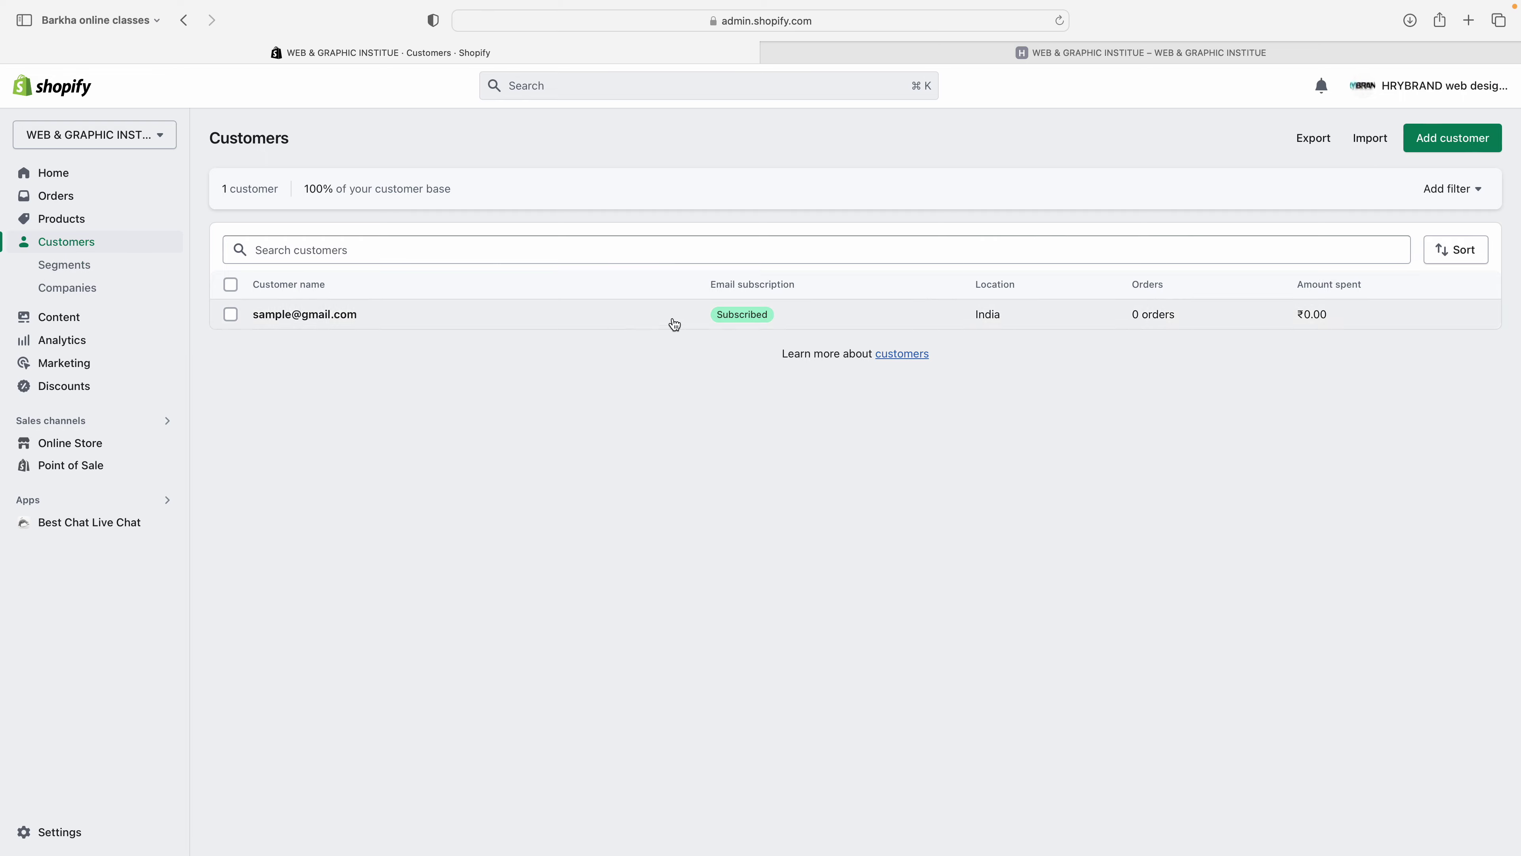
Step: View the dialog for importing customers by CSV and close it without adding a file
key("ctrl+Right")
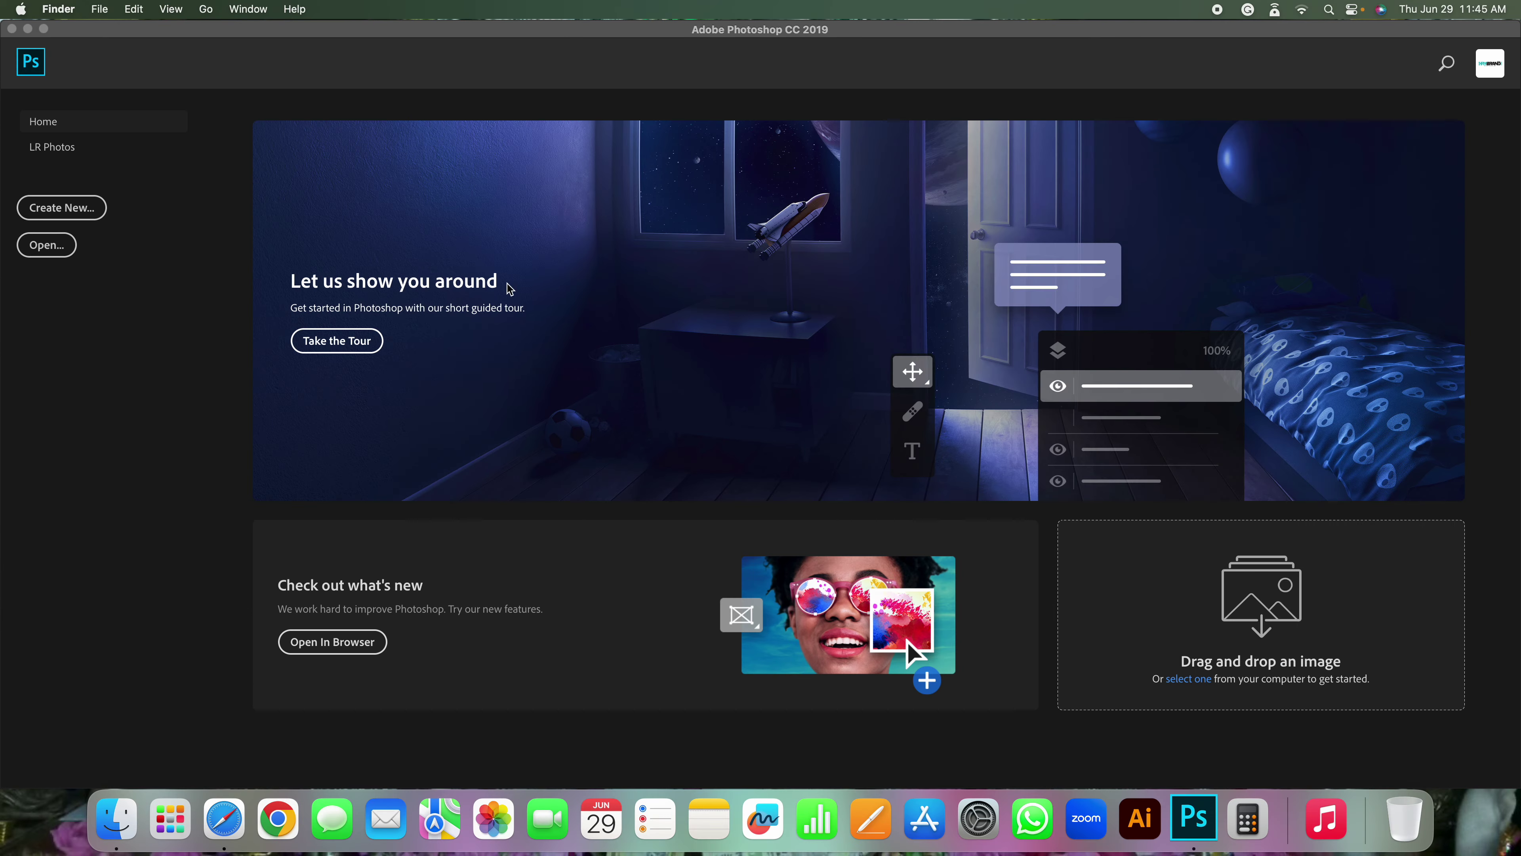
key("ctrl+Left")
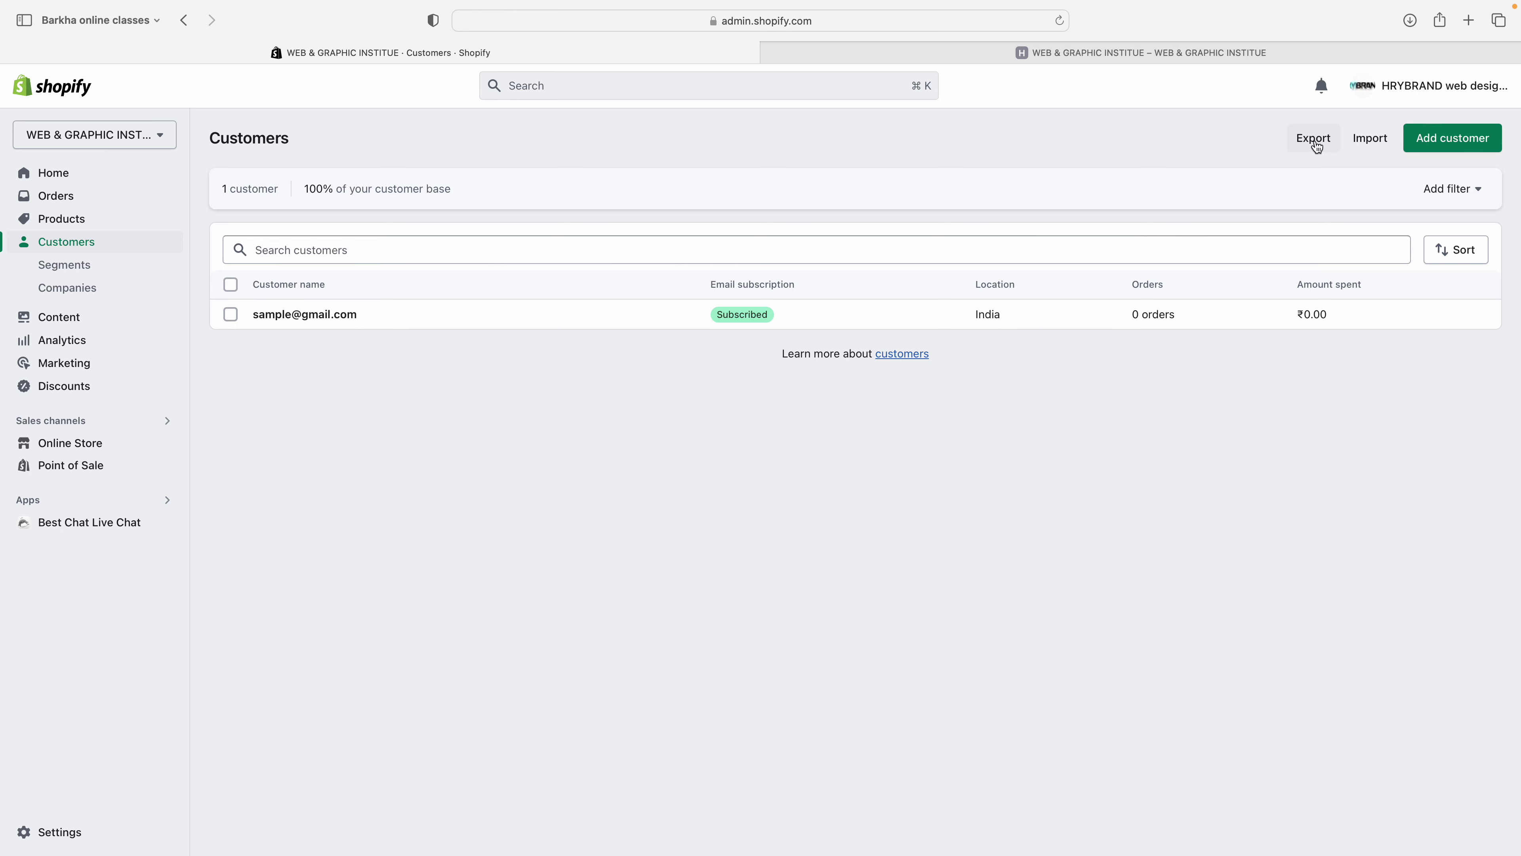
left_click(1373, 141)
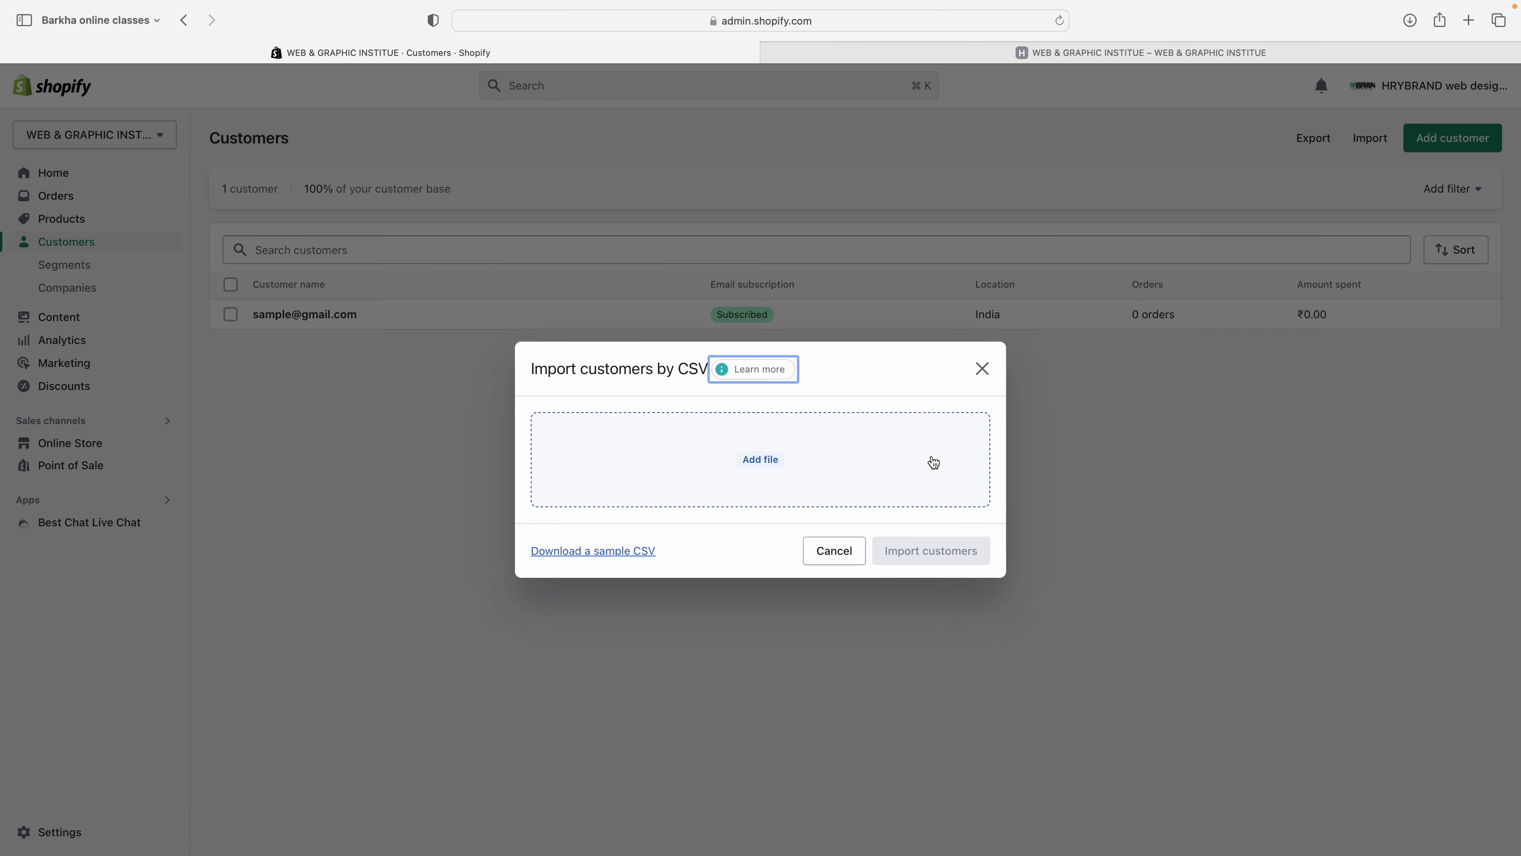
left_click(826, 553)
Step: Look through the blank new customer form from overview to tags, then discard it
left_click(1432, 155)
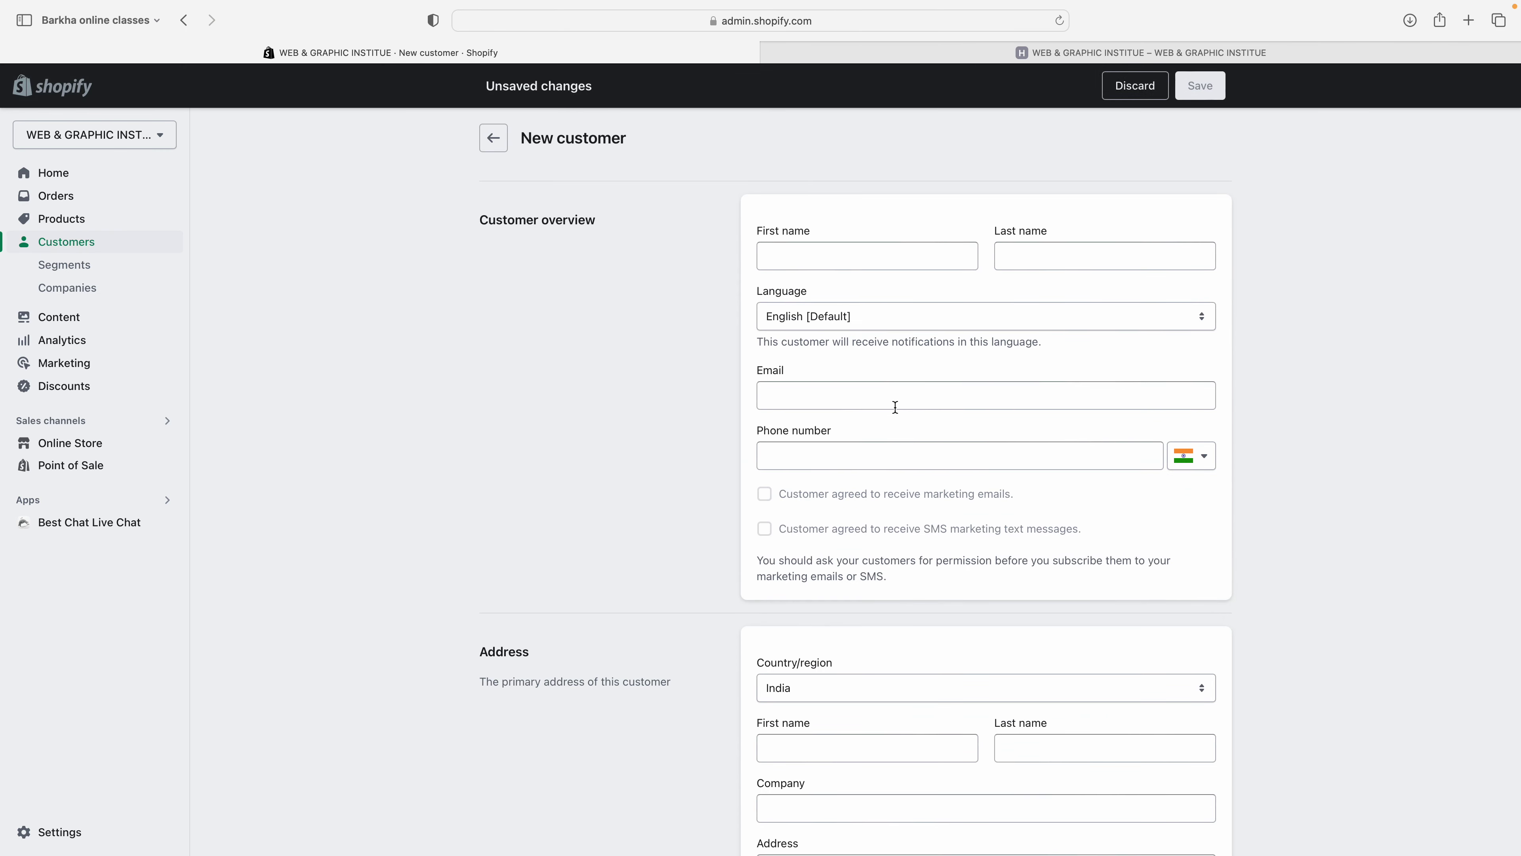
scroll(894, 407, "down", 10)
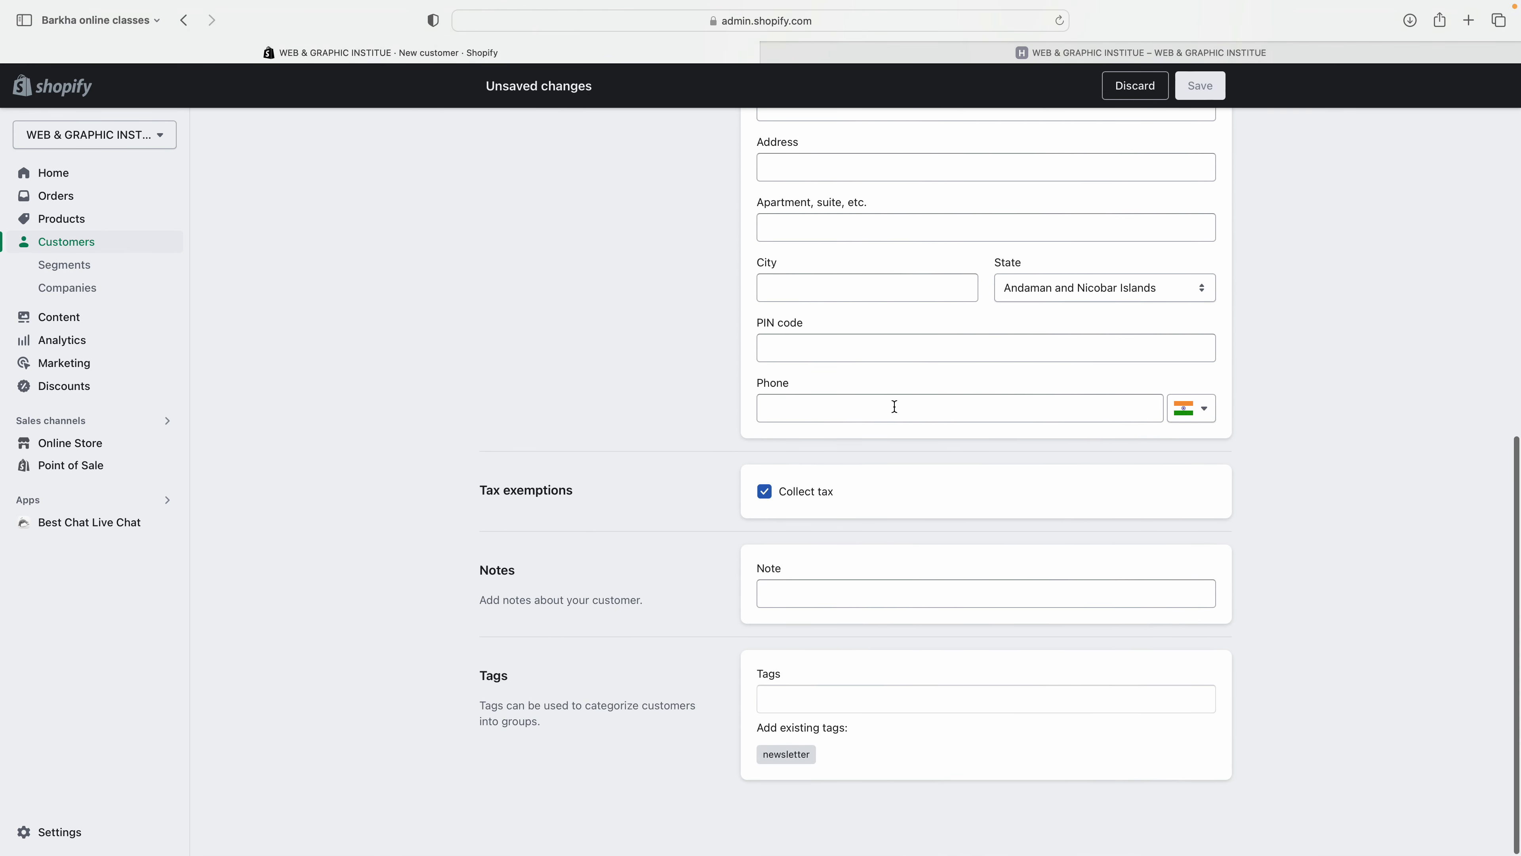
scroll(894, 407, "up", 10)
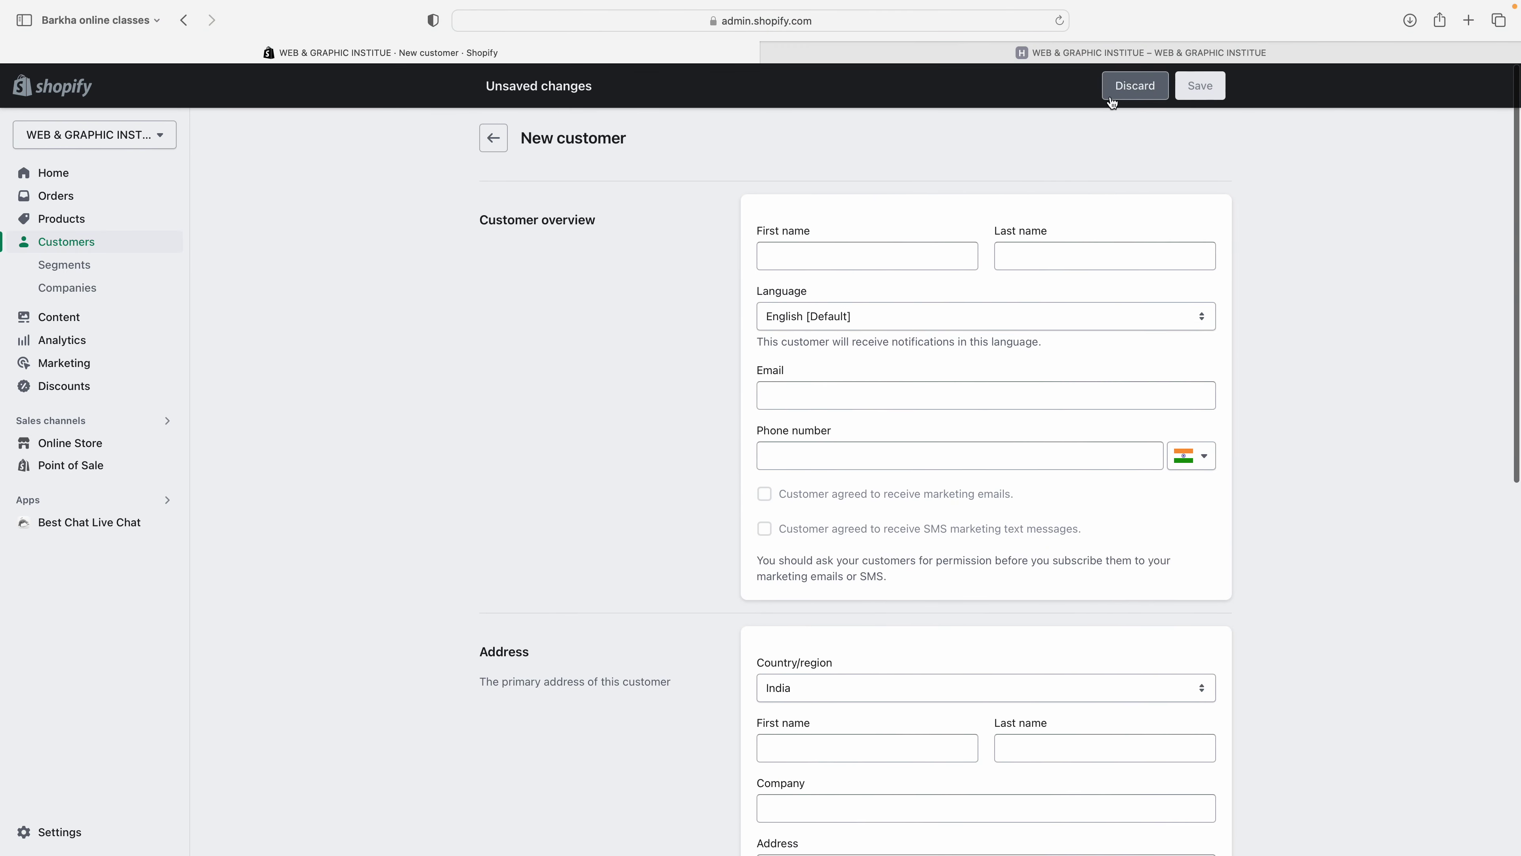
left_click(1125, 90)
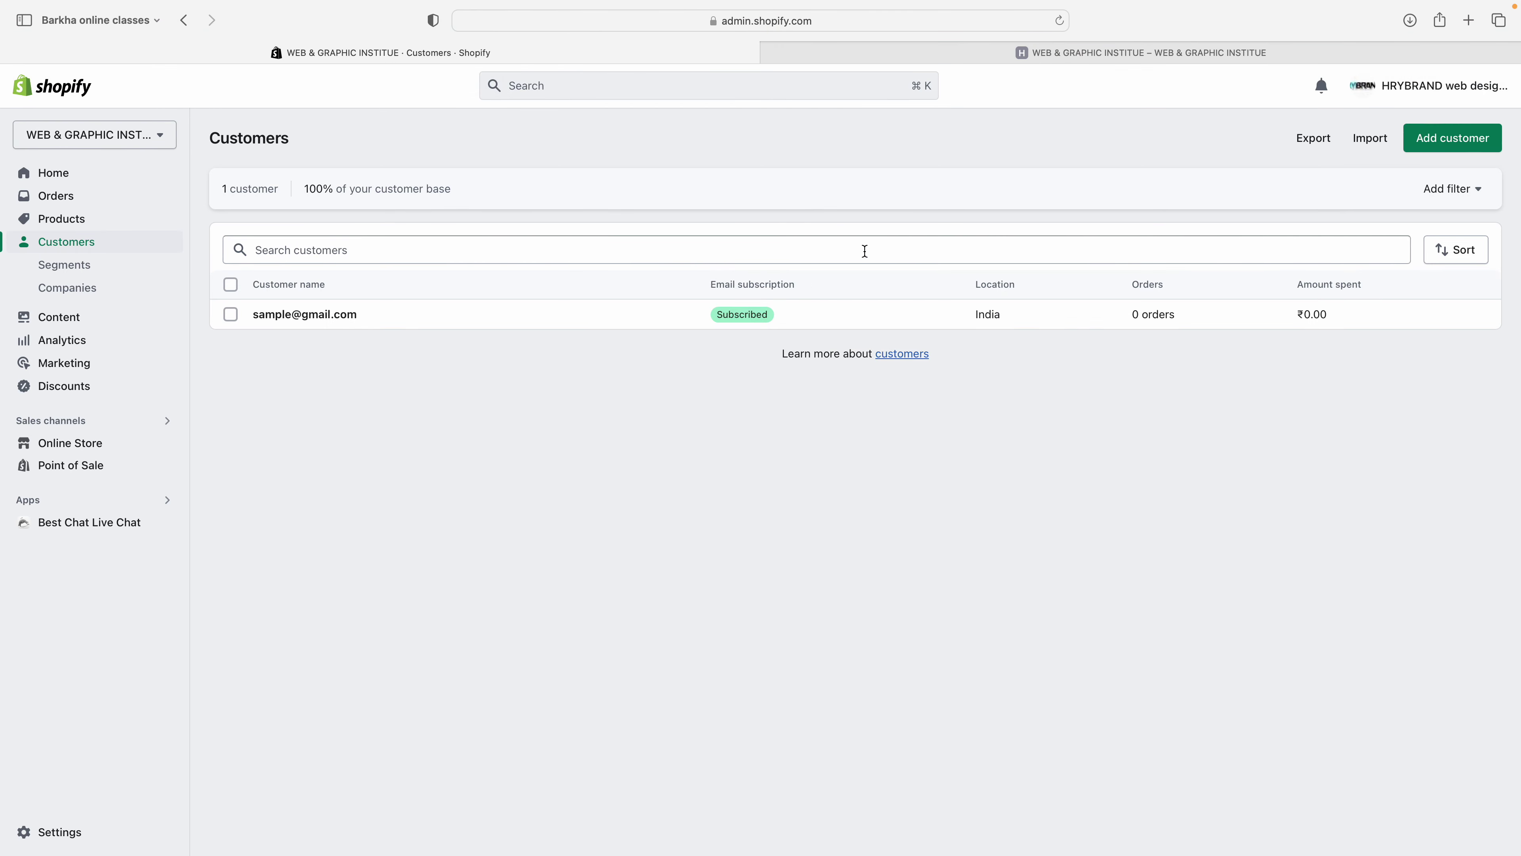
Step: Review and cancel the CSV customer import dialog, then view the customers help article and close it
left_click(1370, 139)
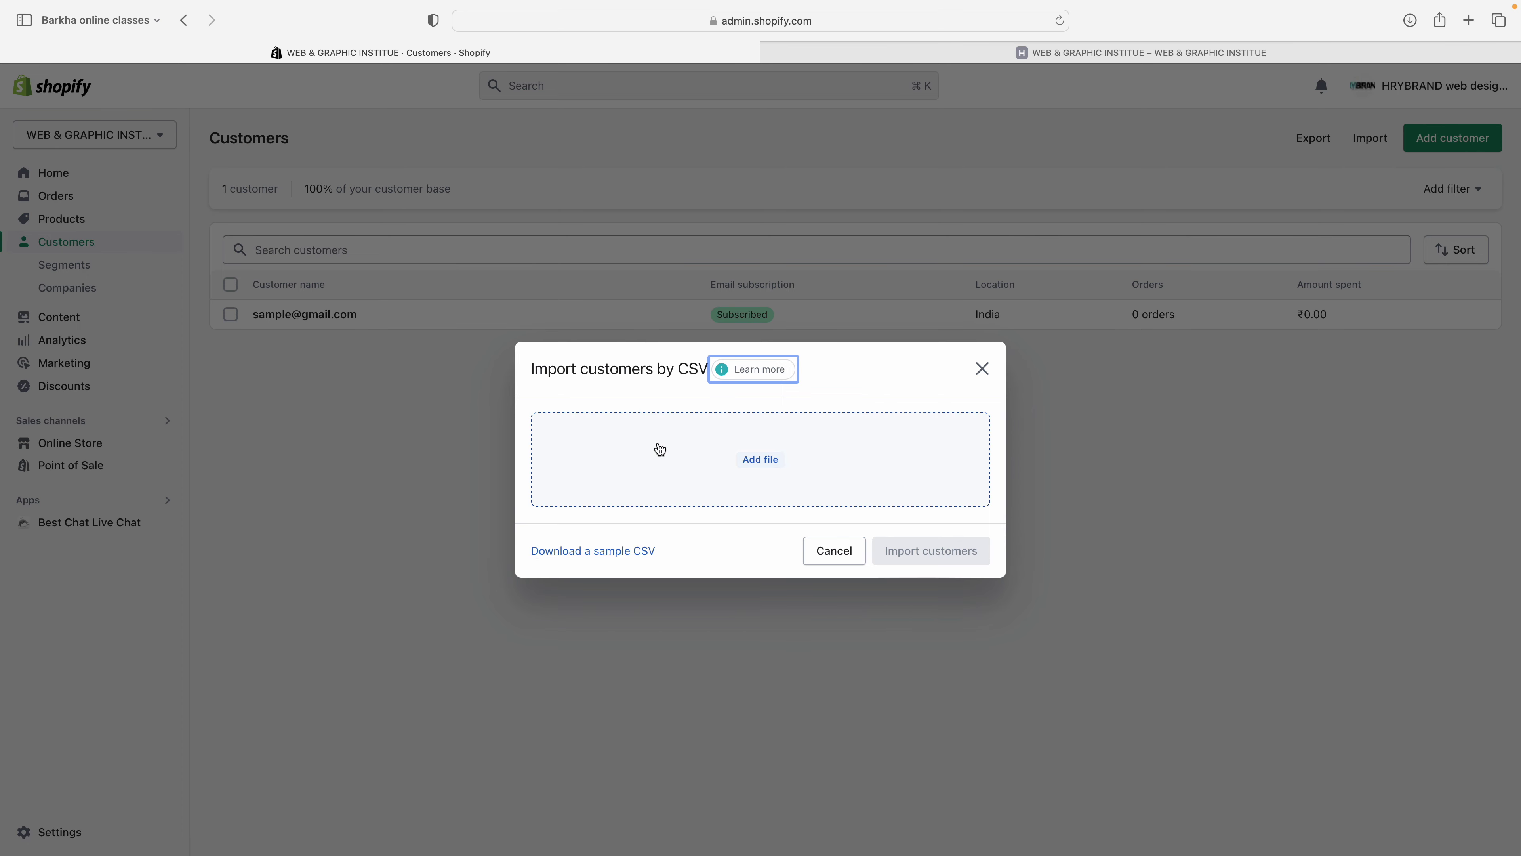
left_click(835, 400)
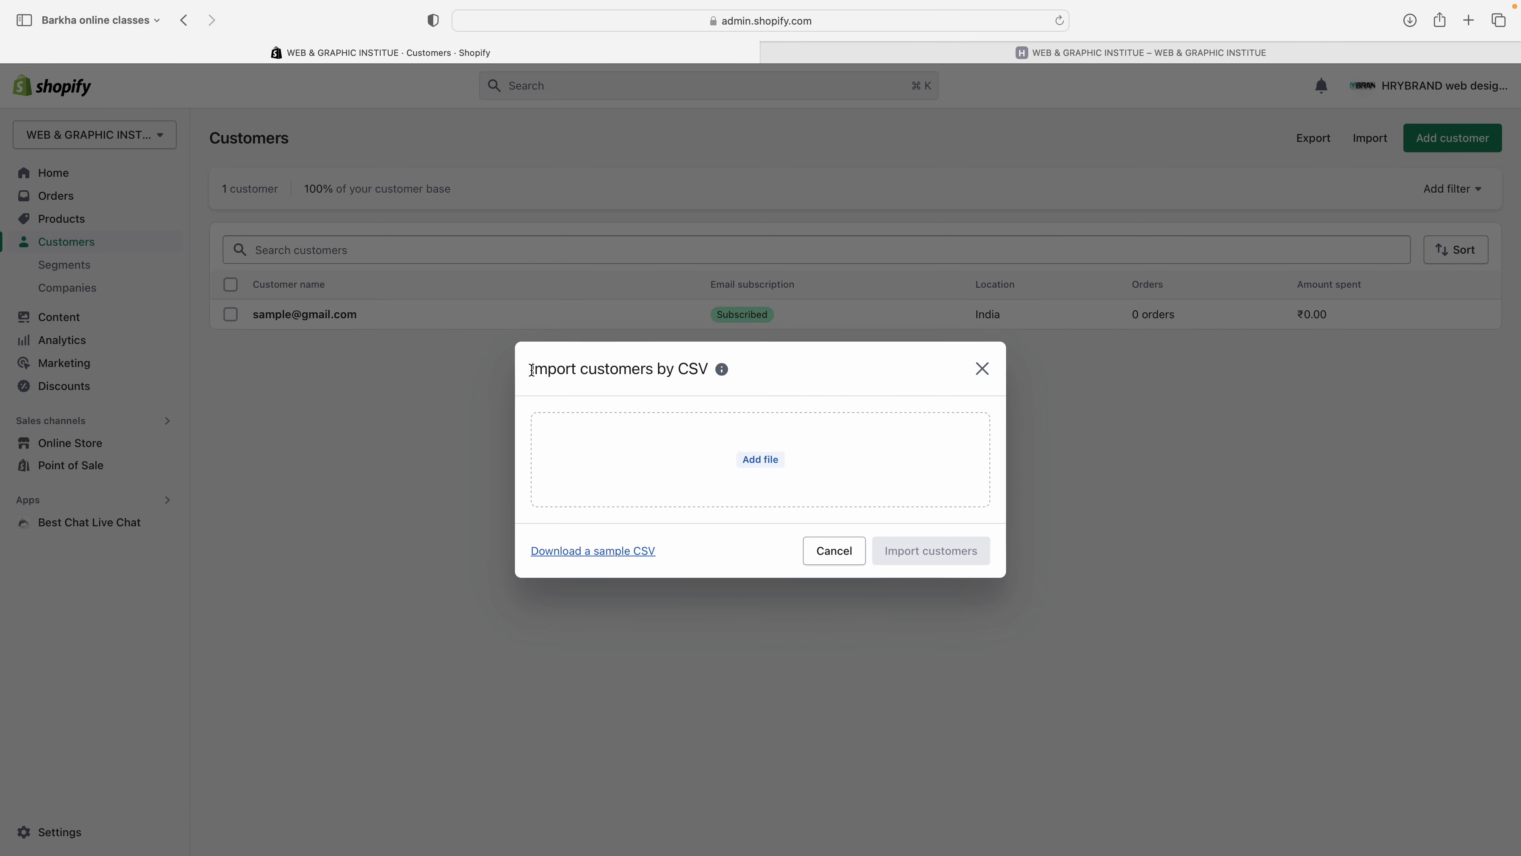
left_click_drag(535, 372, 711, 369)
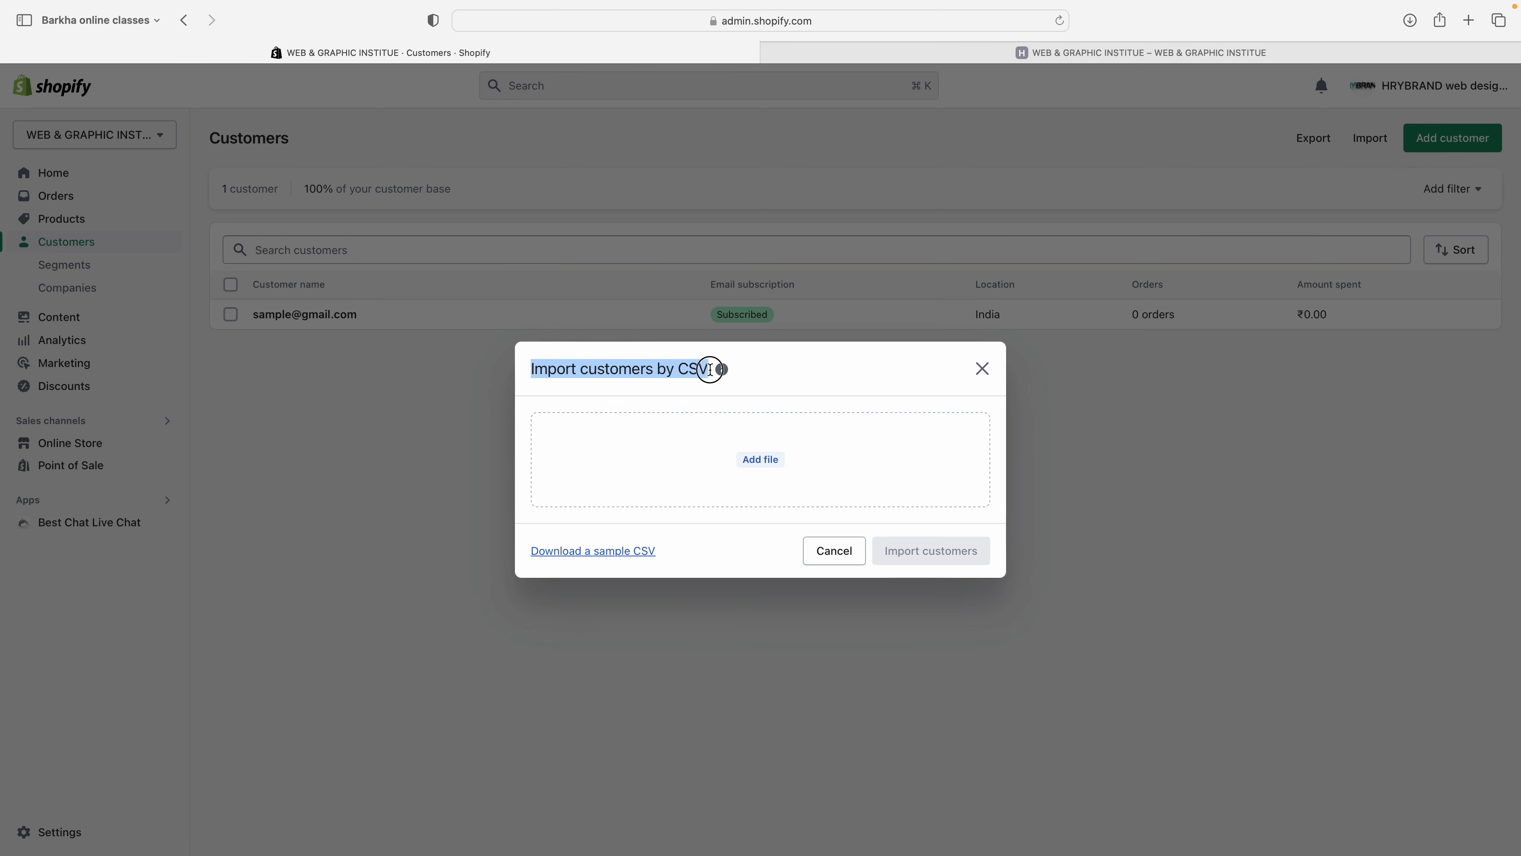
left_click(687, 387)
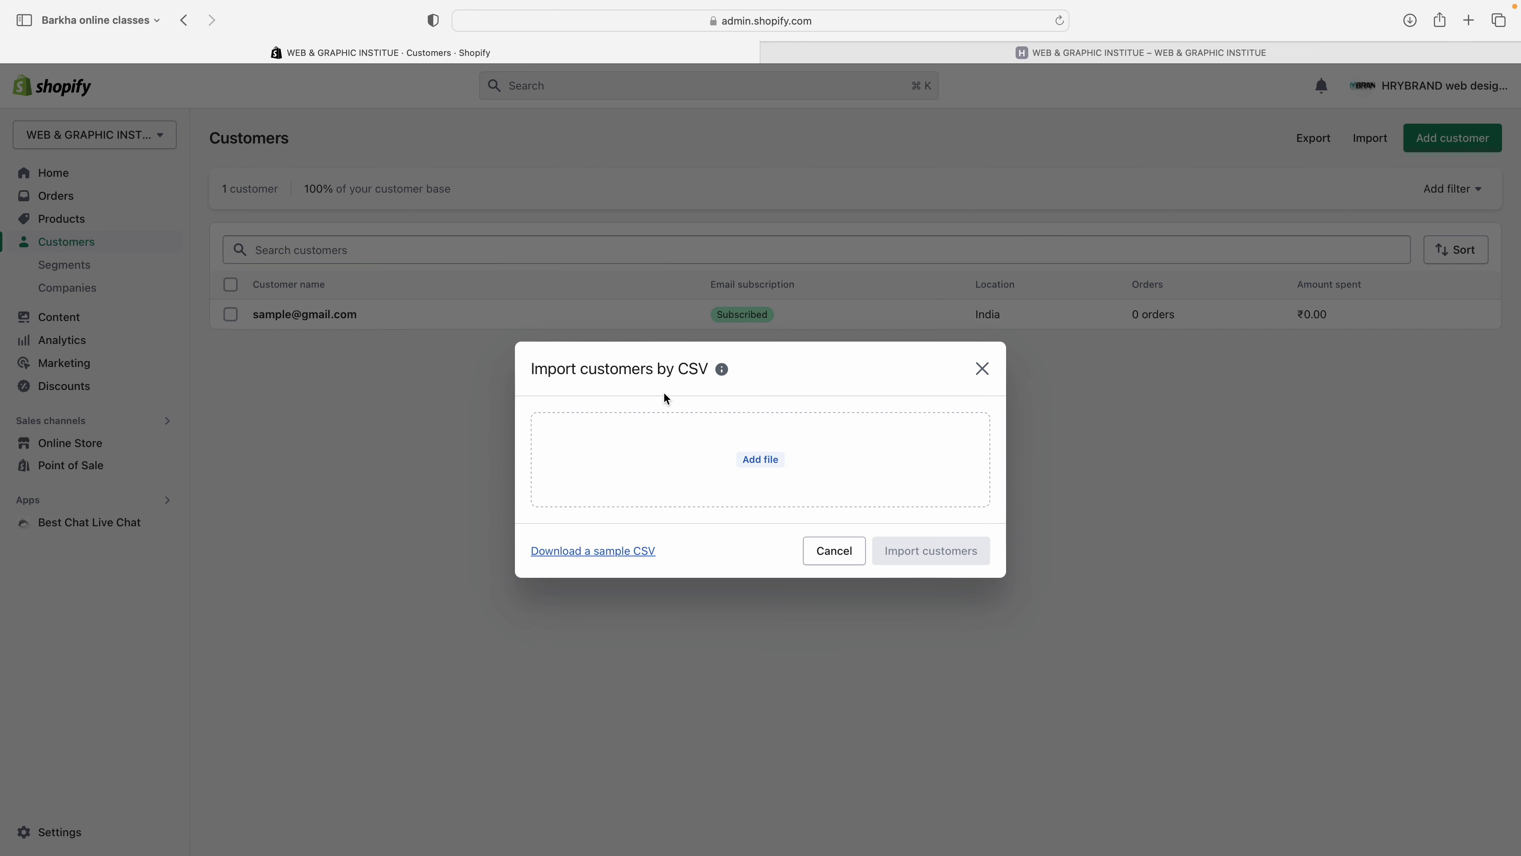
left_click(818, 550)
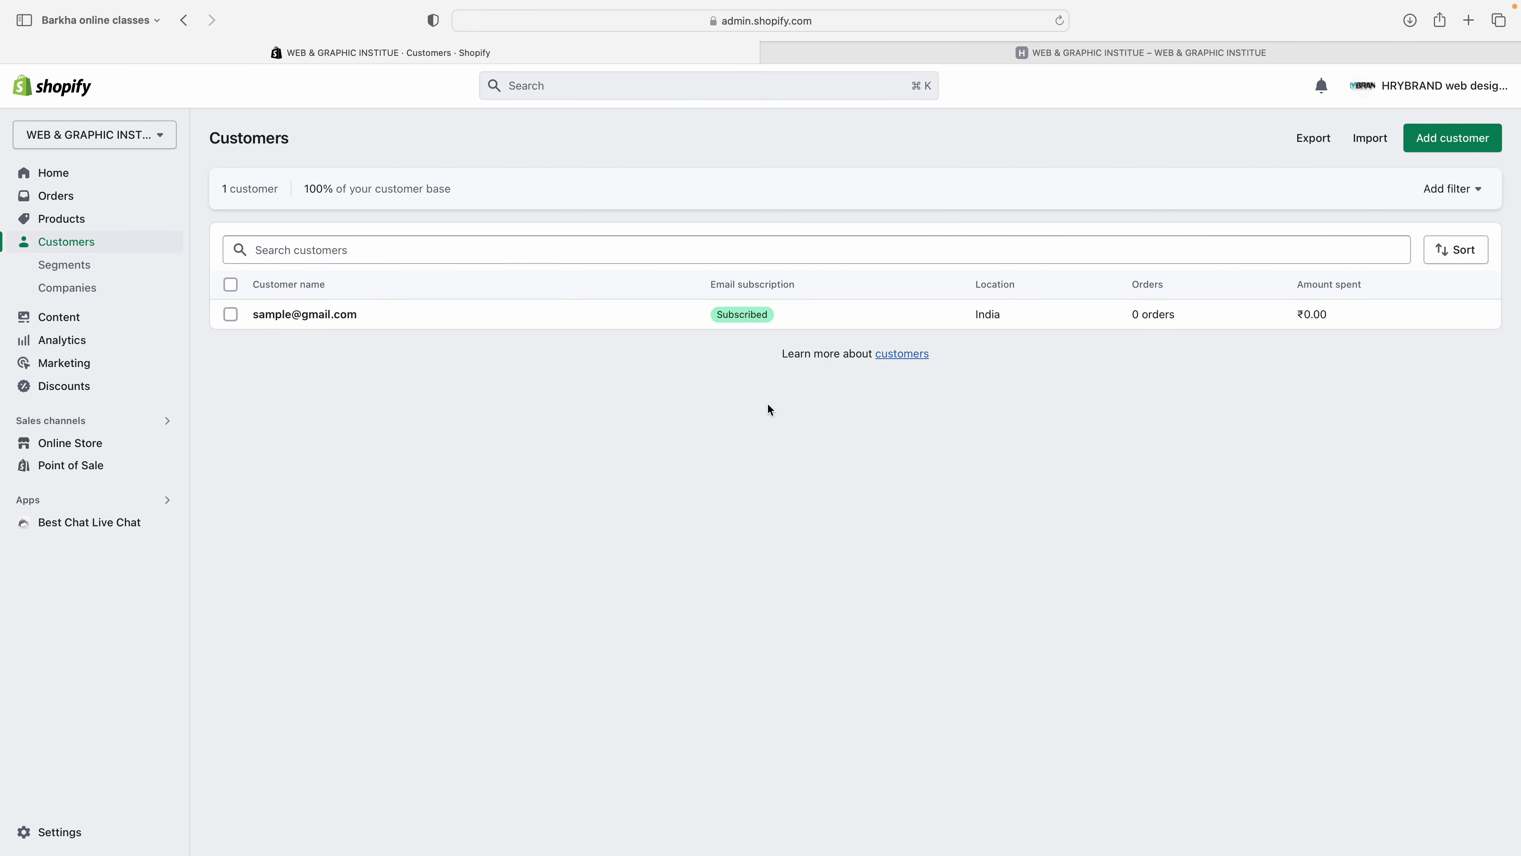
left_click(897, 353)
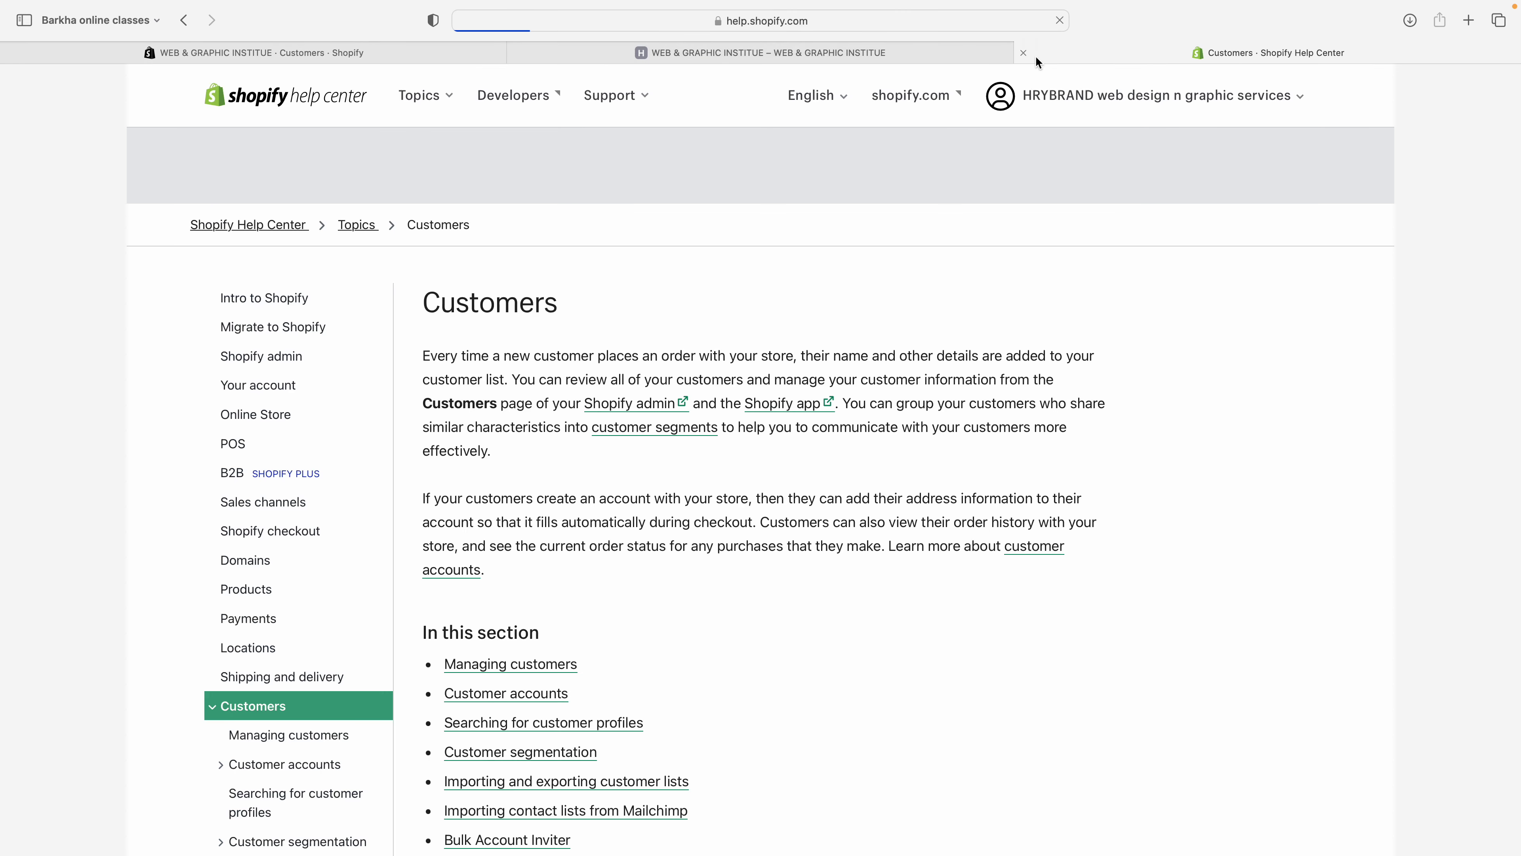
left_click(1032, 53)
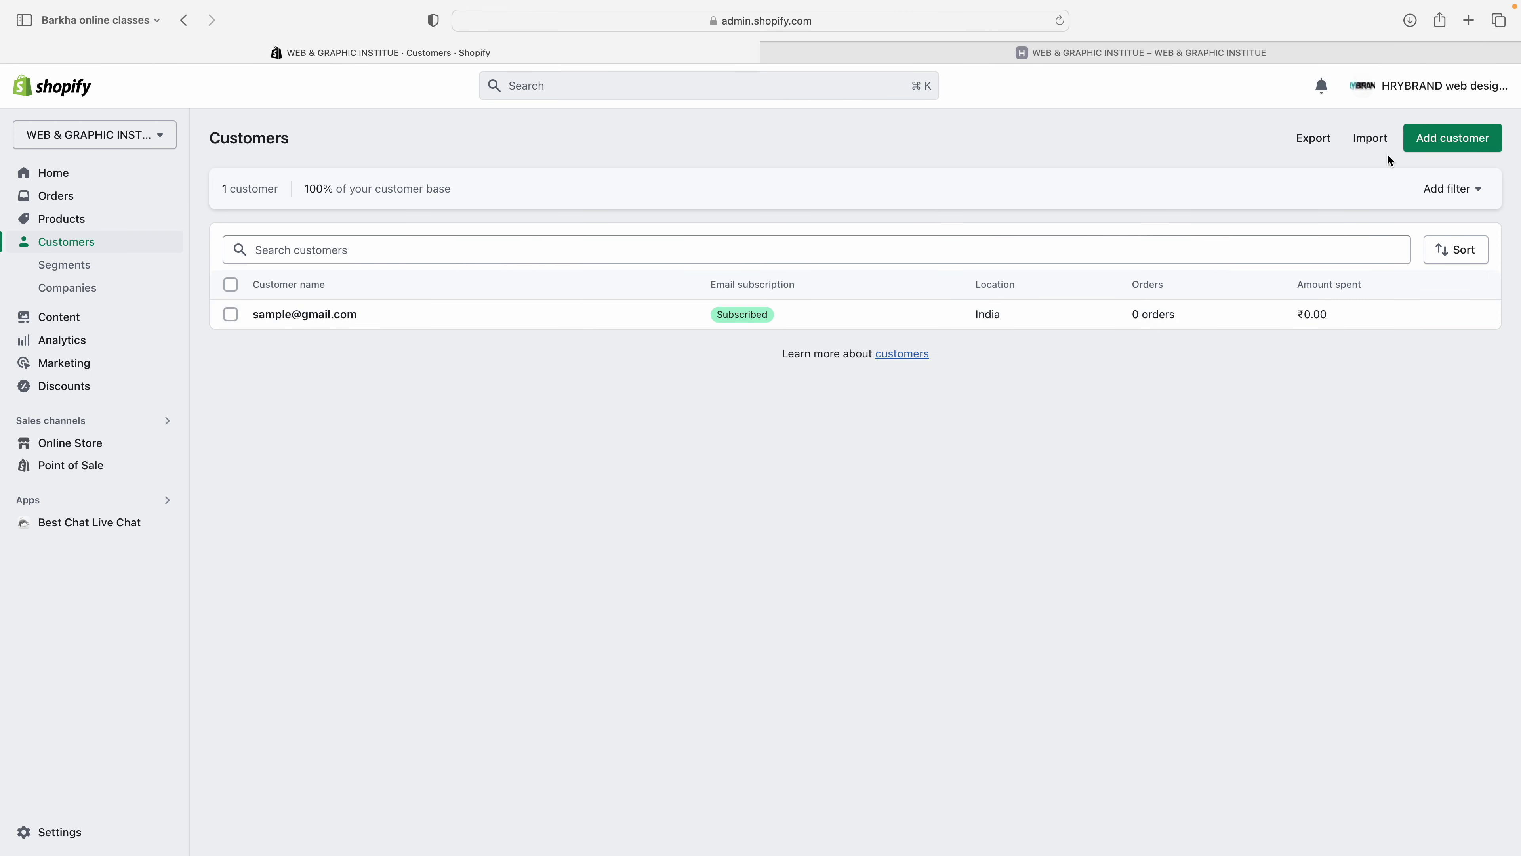
Step: Open the sample CSV from the customer import dialog, view its contents and return to the dialog
left_click(1367, 139)
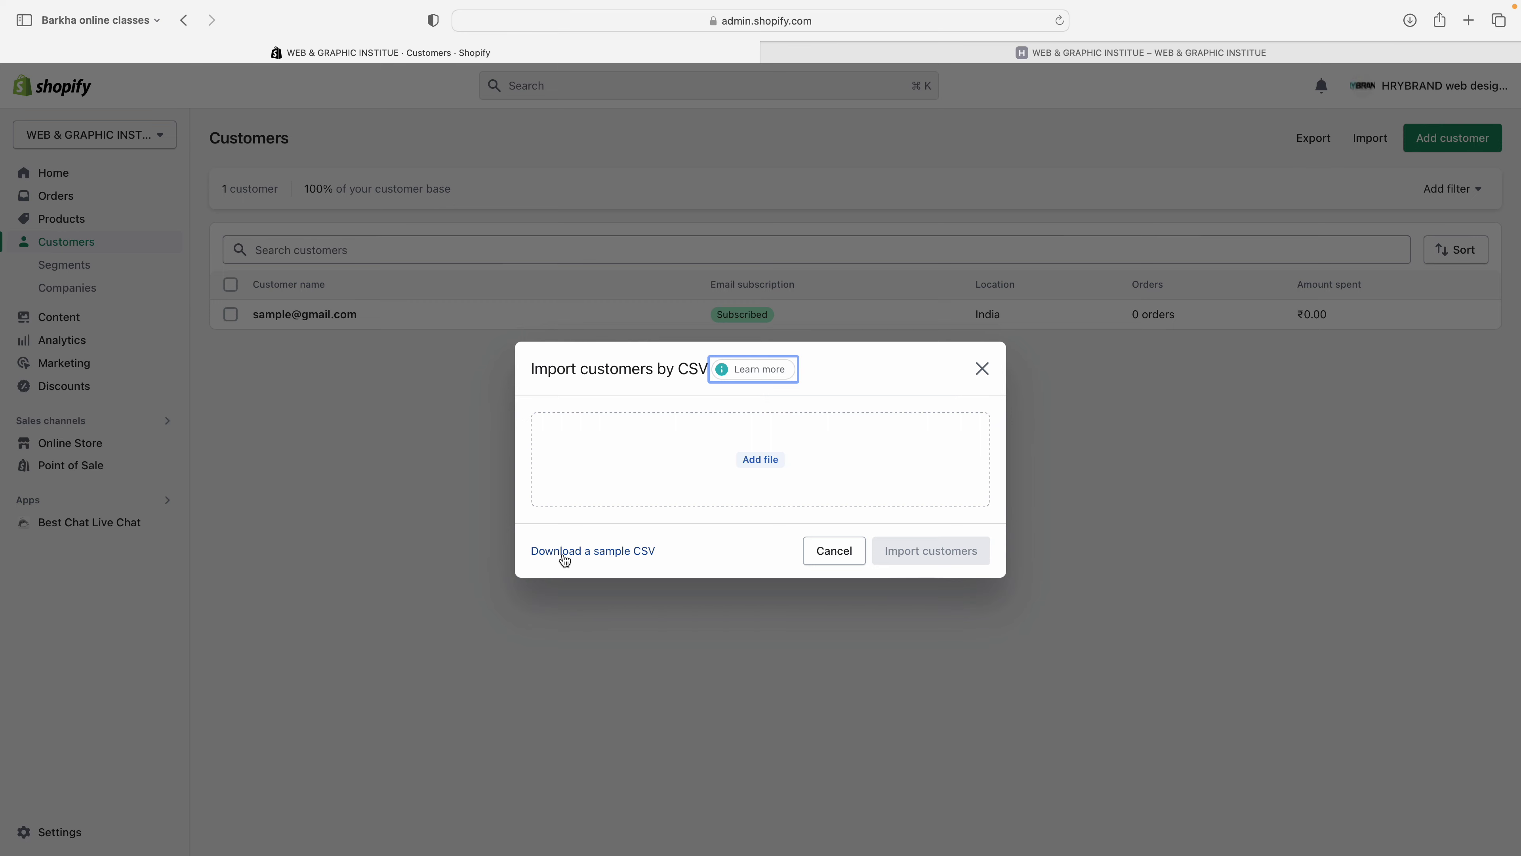
left_click(594, 552)
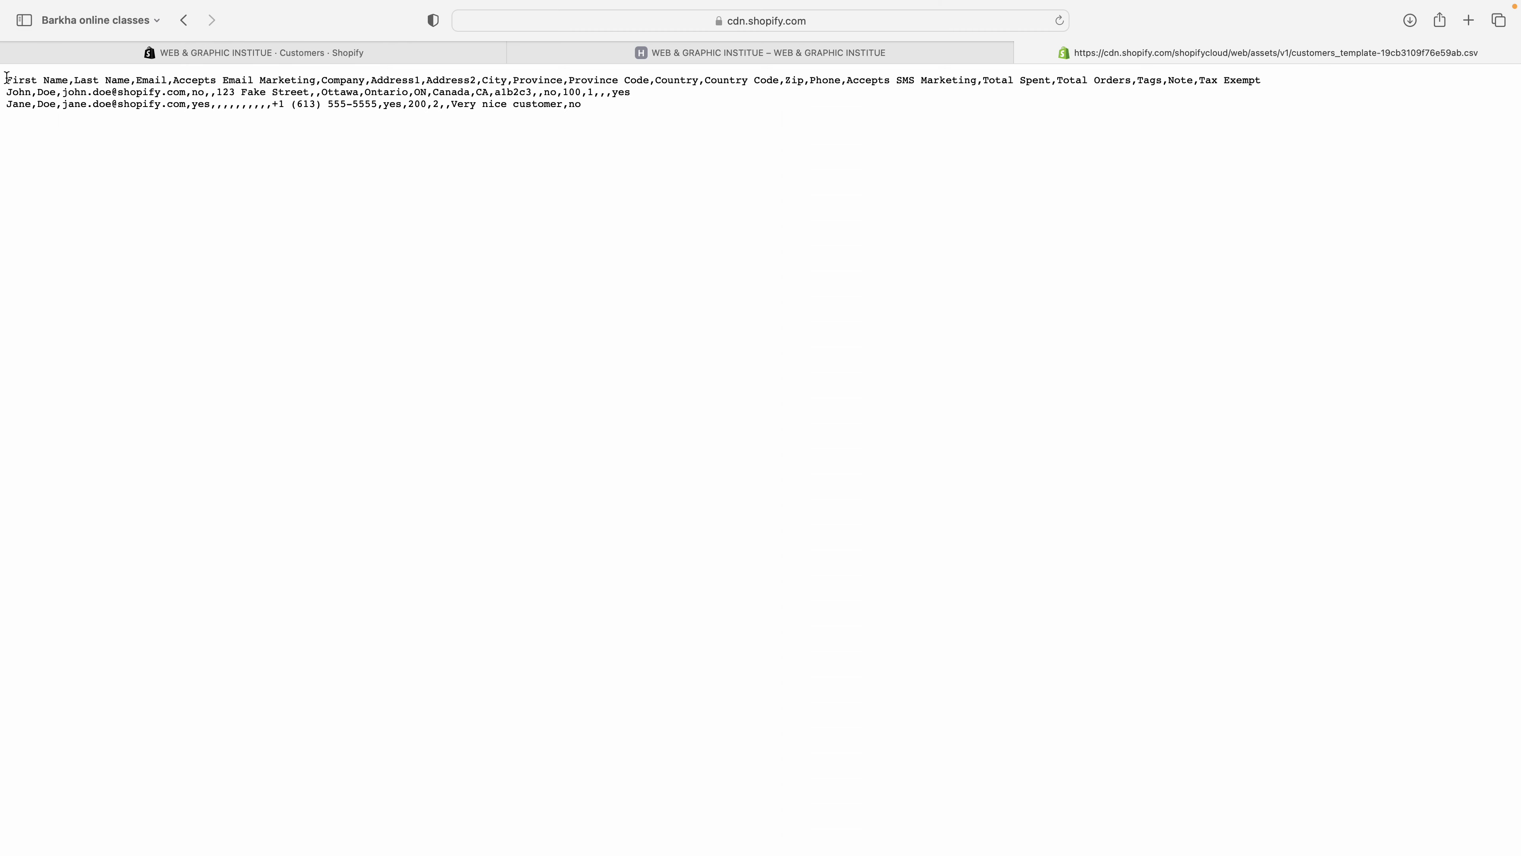
left_click_drag(5, 75, 506, 129)
left_click(629, 139)
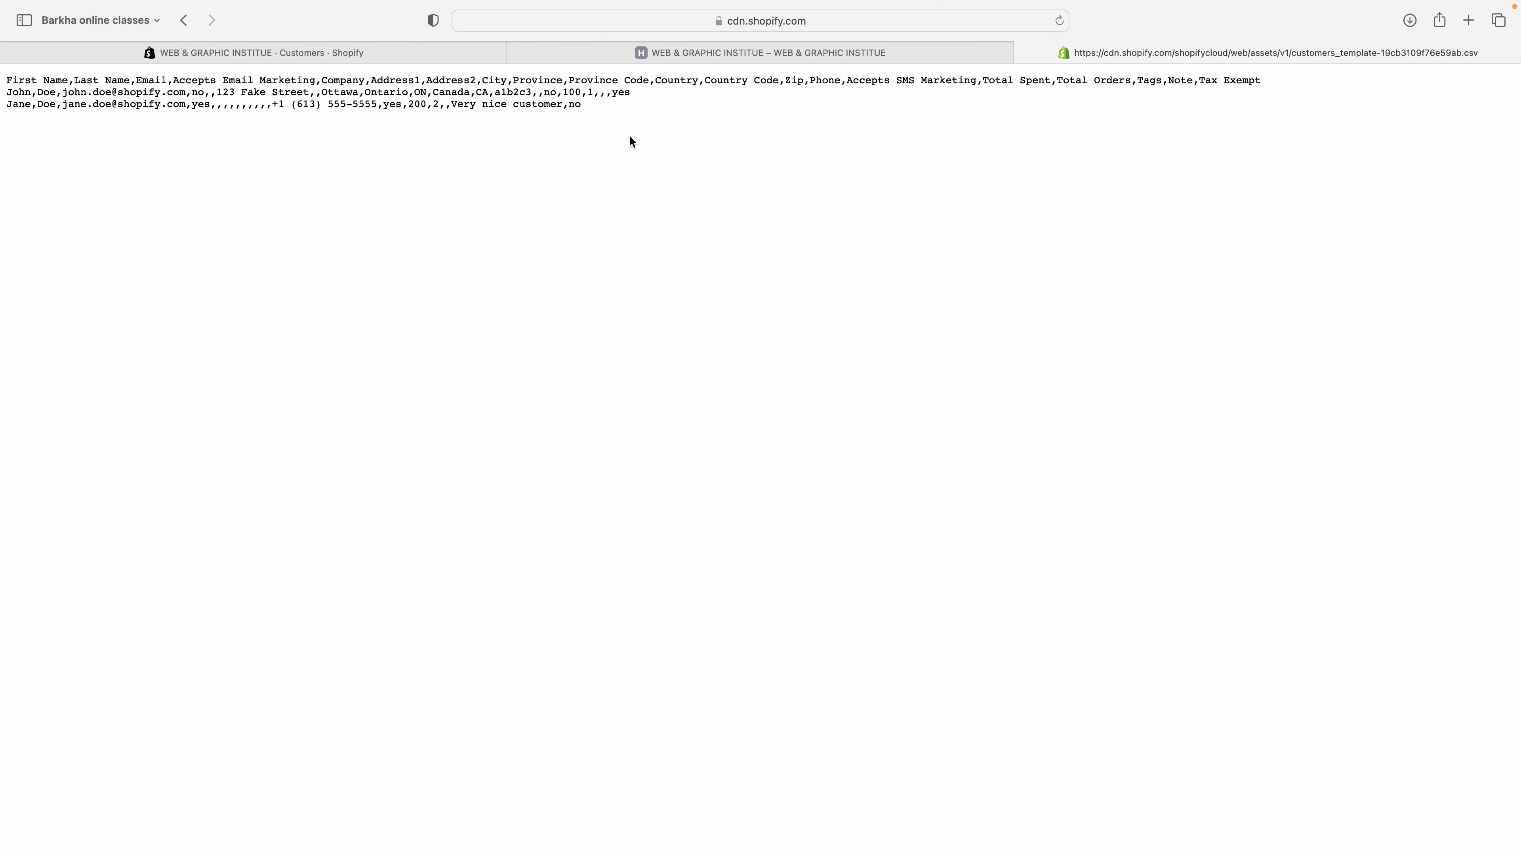
left_click(816, 53)
left_click(465, 49)
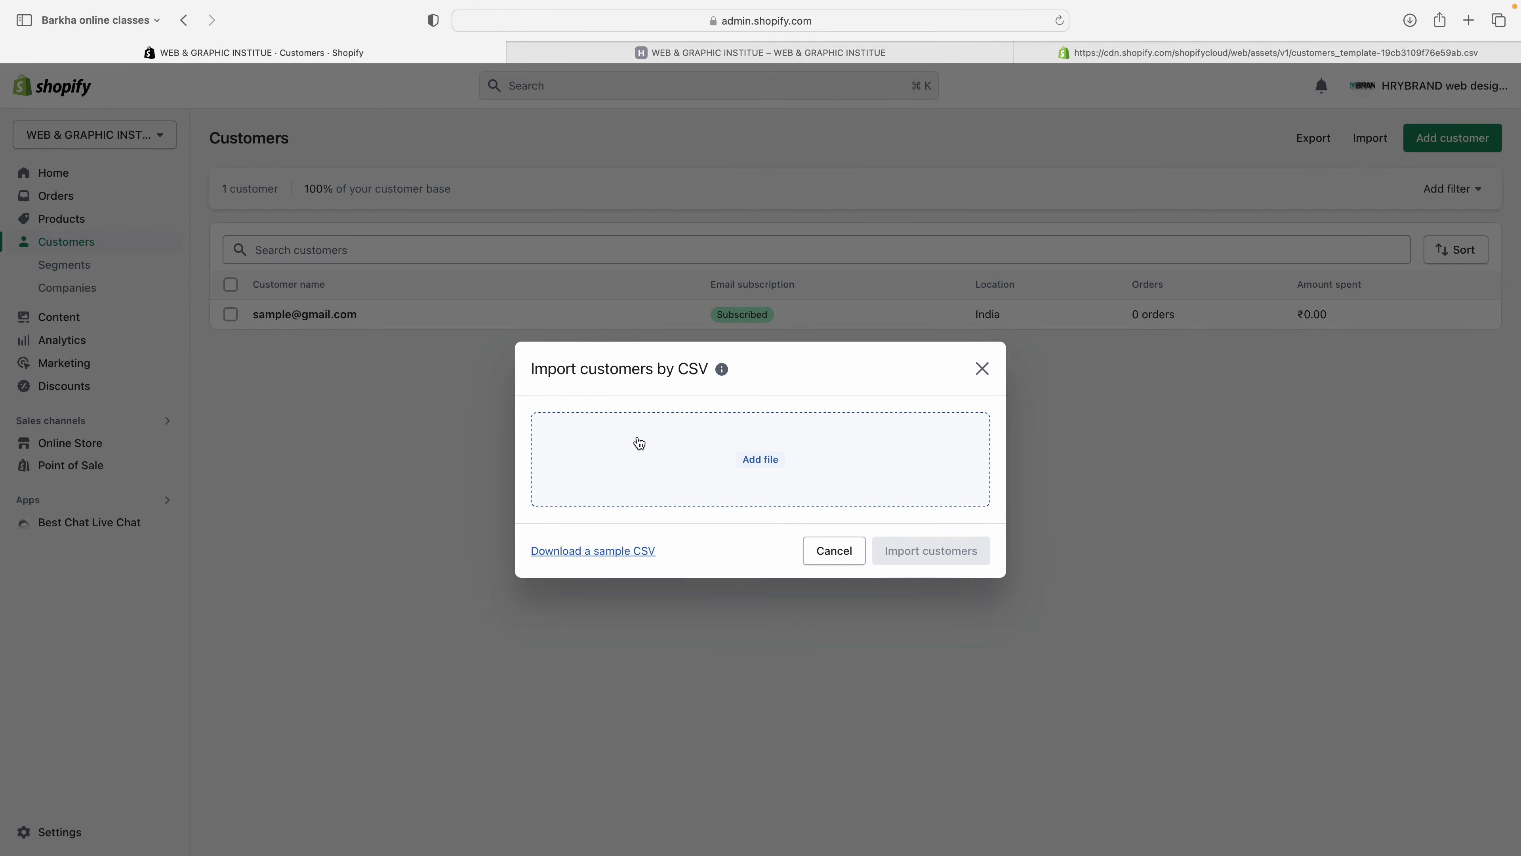
Step: Examine the Email column header in the sample CSV, then close the file and the import dialog
left_click(1087, 56)
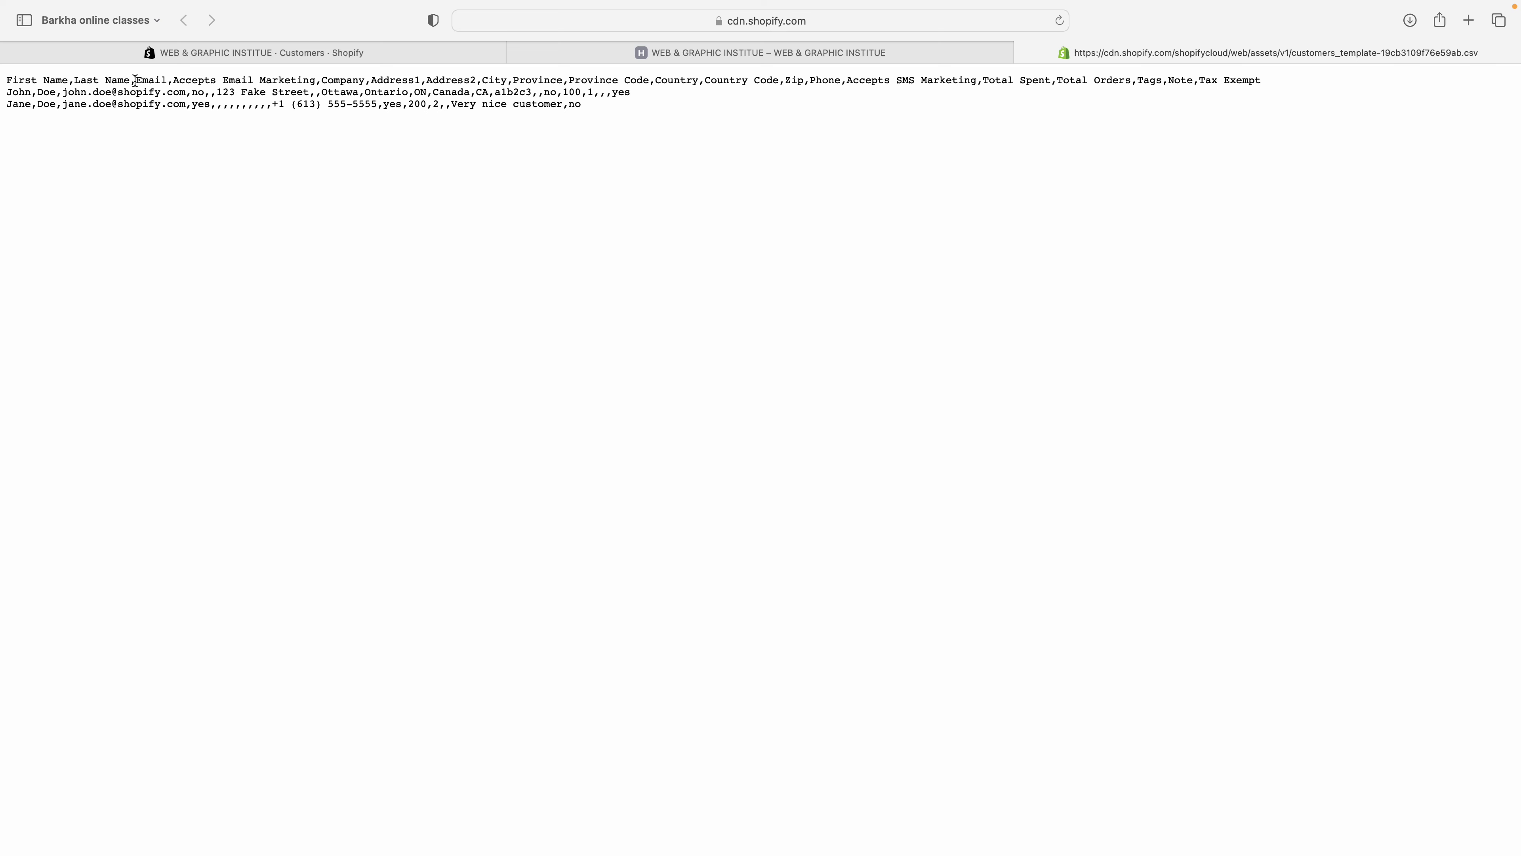
left_click_drag(136, 79, 315, 80)
left_click(171, 80)
left_click(219, 195)
mouse_move(136, 79)
left_mouse_down()
mouse_move(173, 79)
mouse_move(161, 80)
left_mouse_up()
left_click(1023, 53)
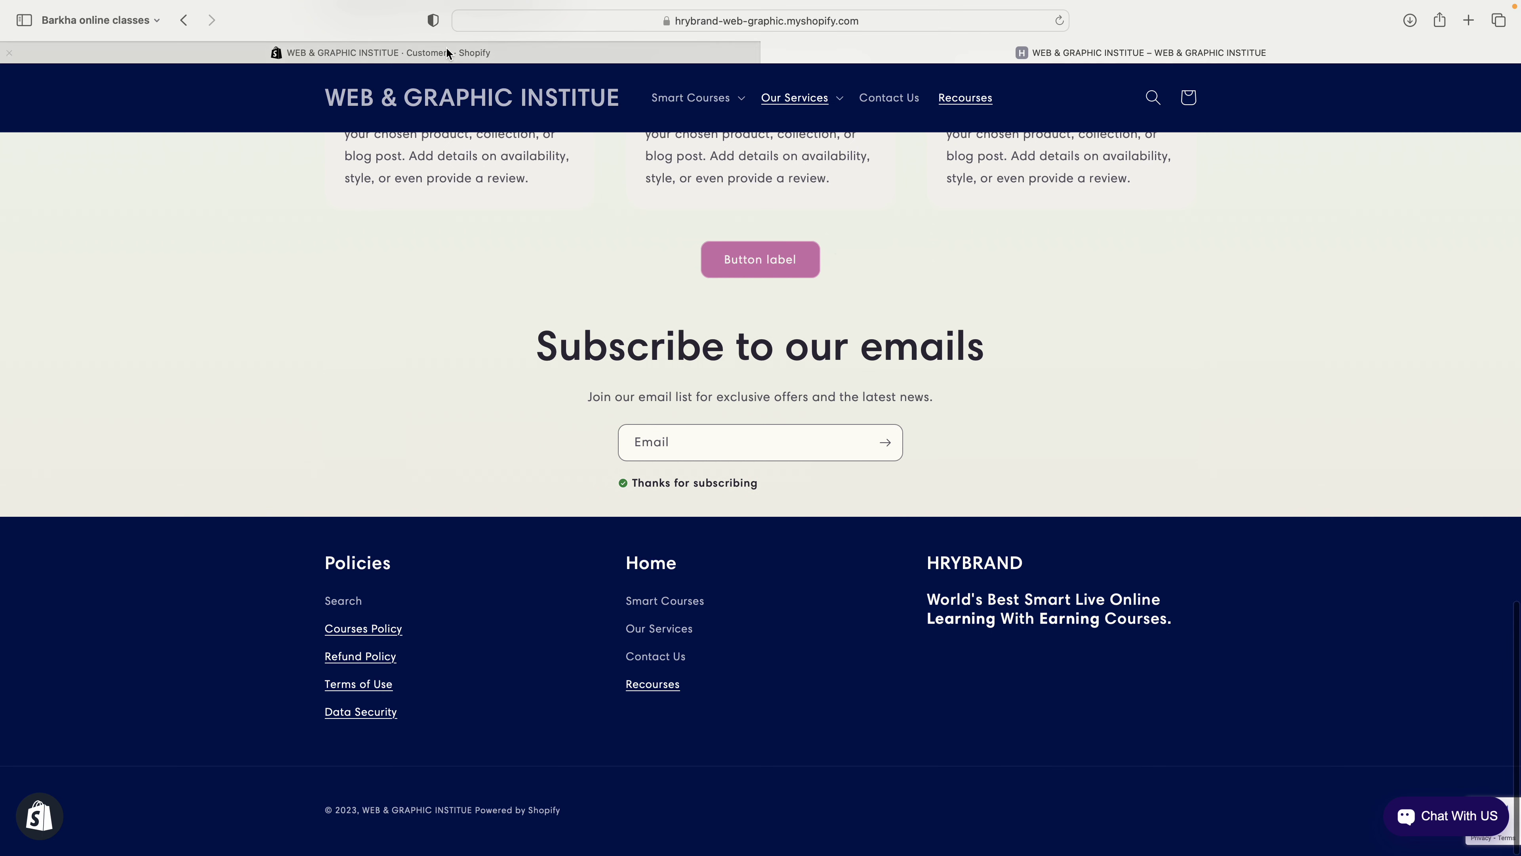
left_click(296, 51)
left_click(982, 368)
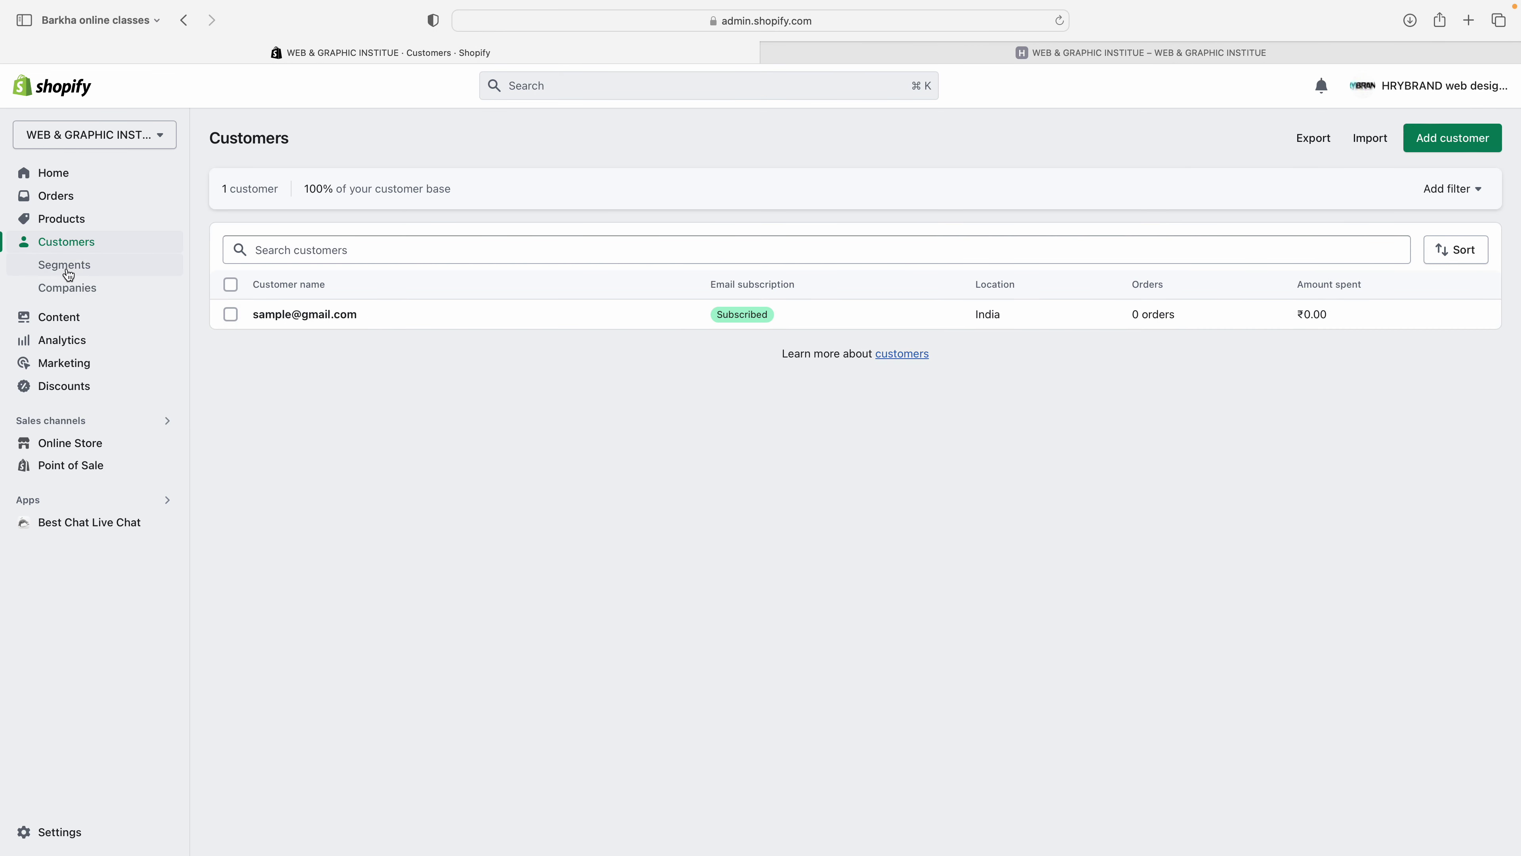
Step: View the file chooser for the customer CSV import, then cancel without uploading and close the import dialog
left_click(72, 245)
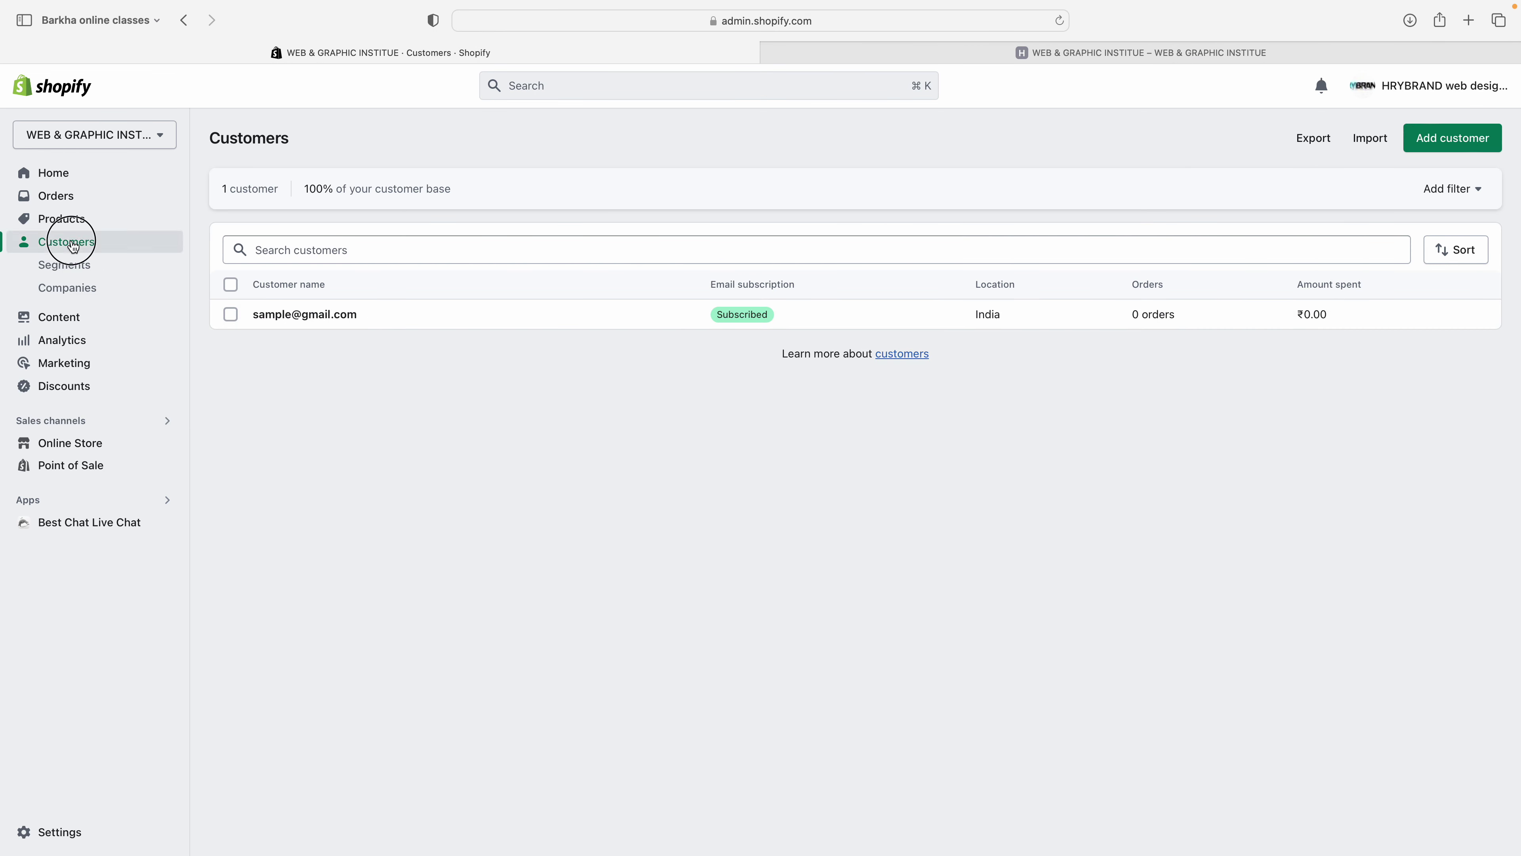
left_click(1370, 138)
left_click(759, 459)
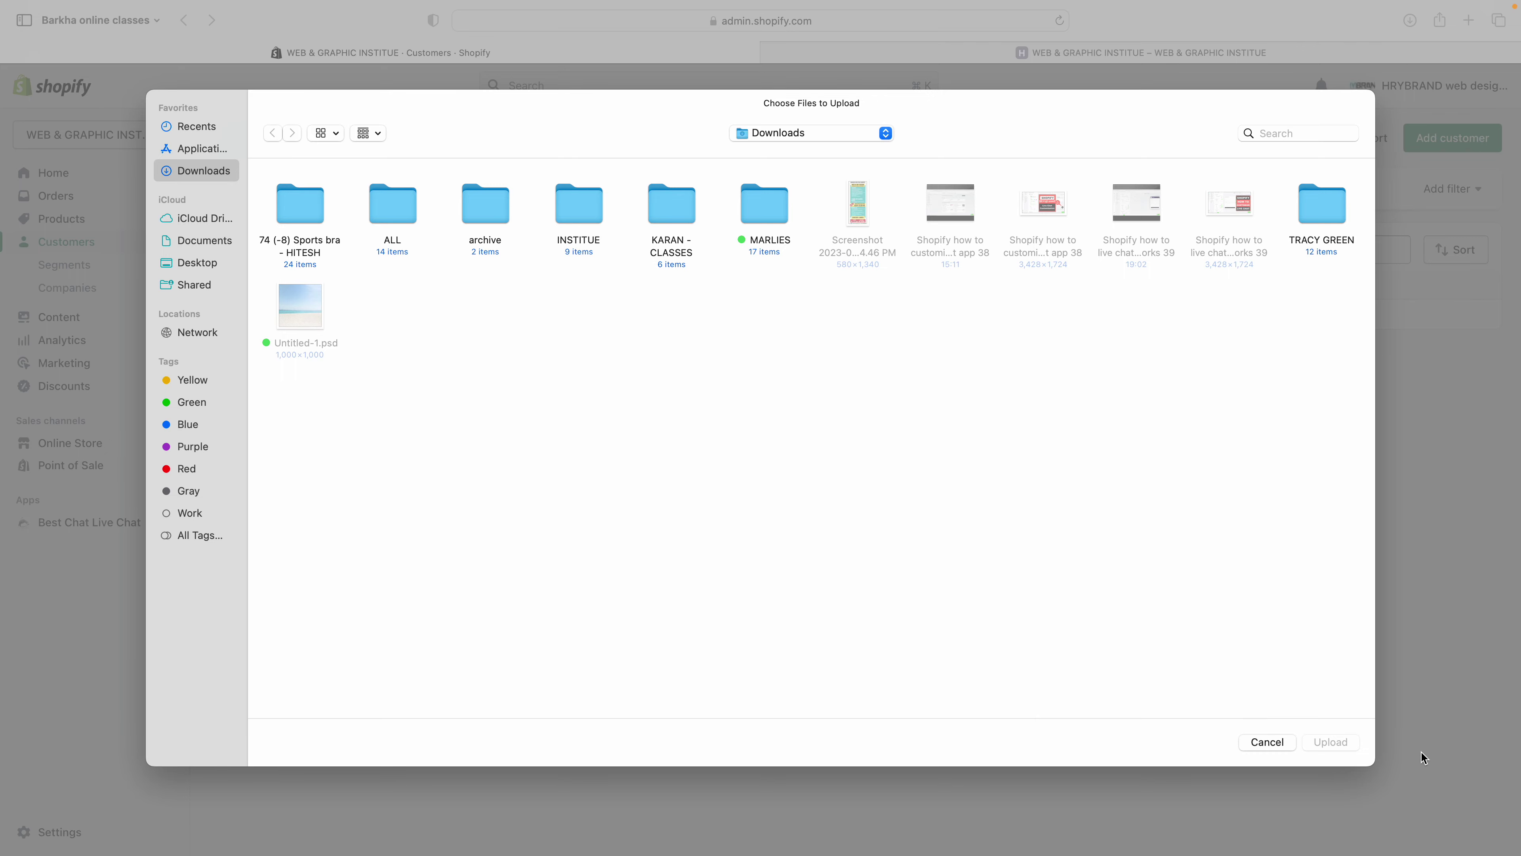
left_click(1272, 743)
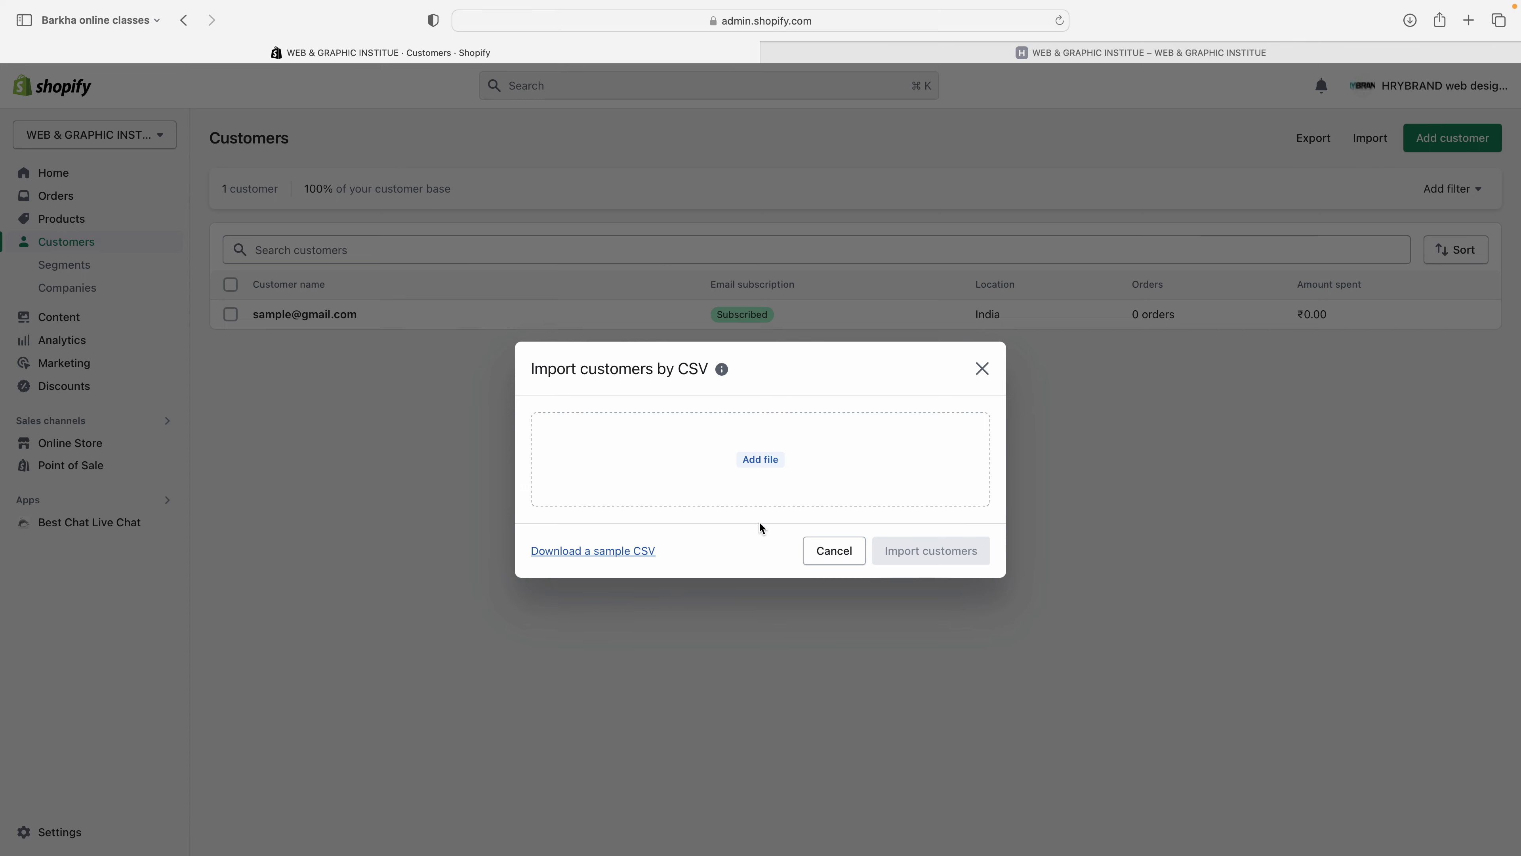
left_click(982, 369)
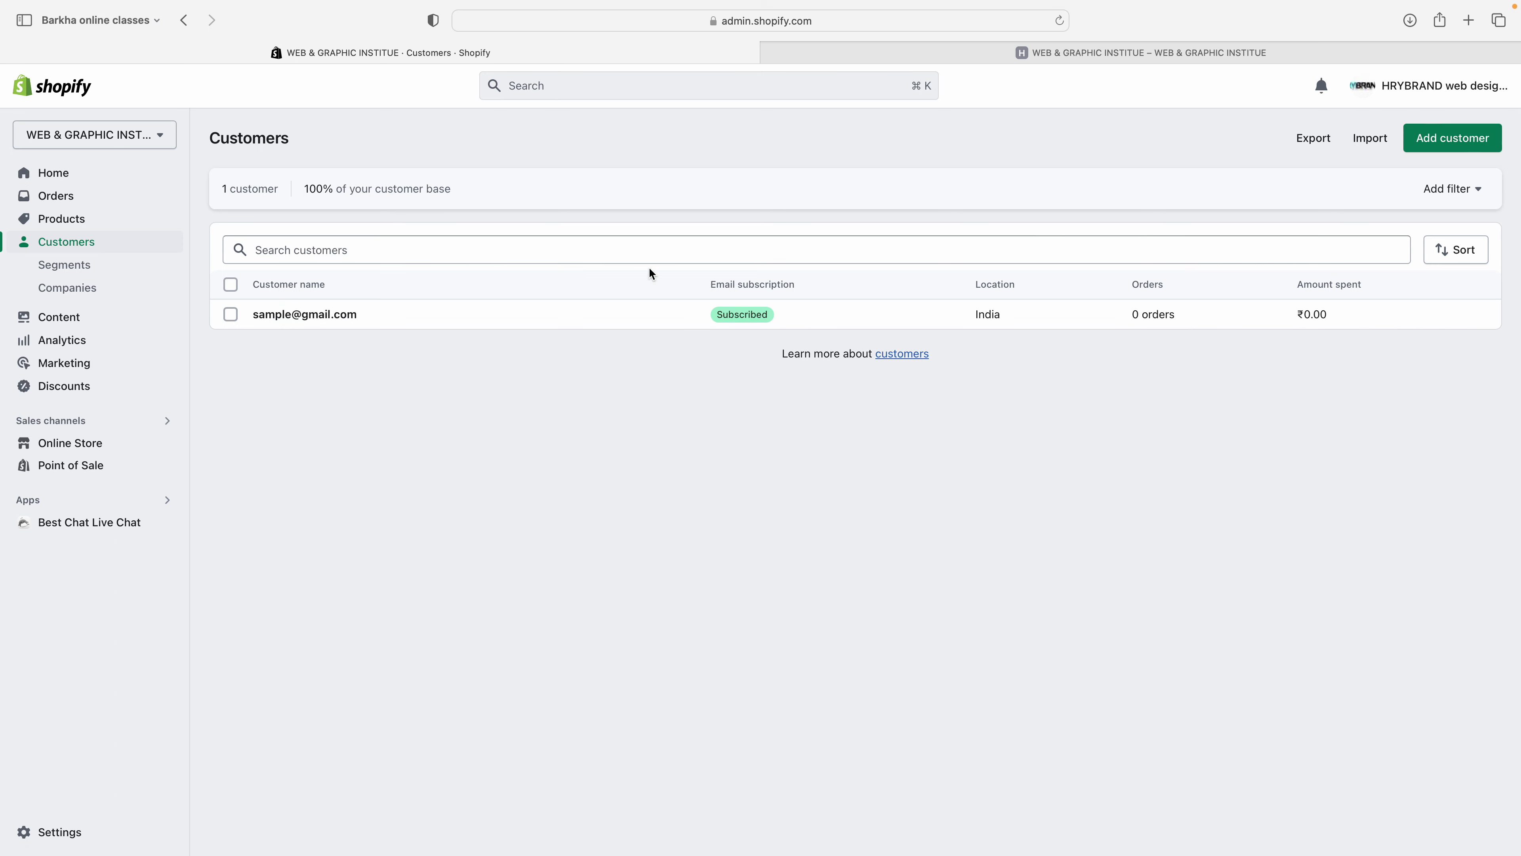
Step: Export all customers as CSV for Excel, Numbers, or other spreadsheet programs
left_click(1307, 141)
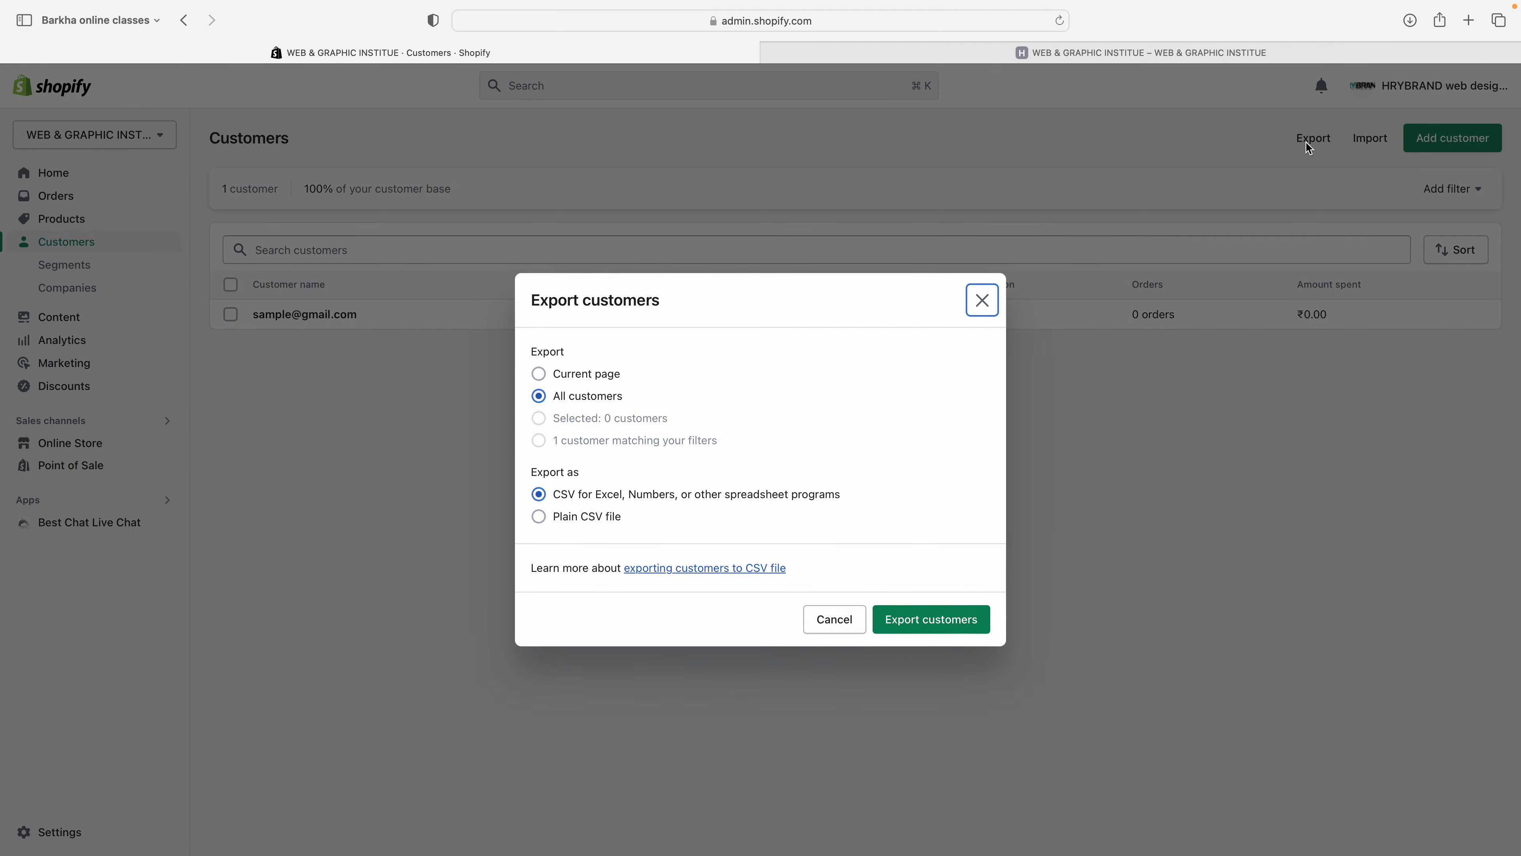
left_click(980, 306)
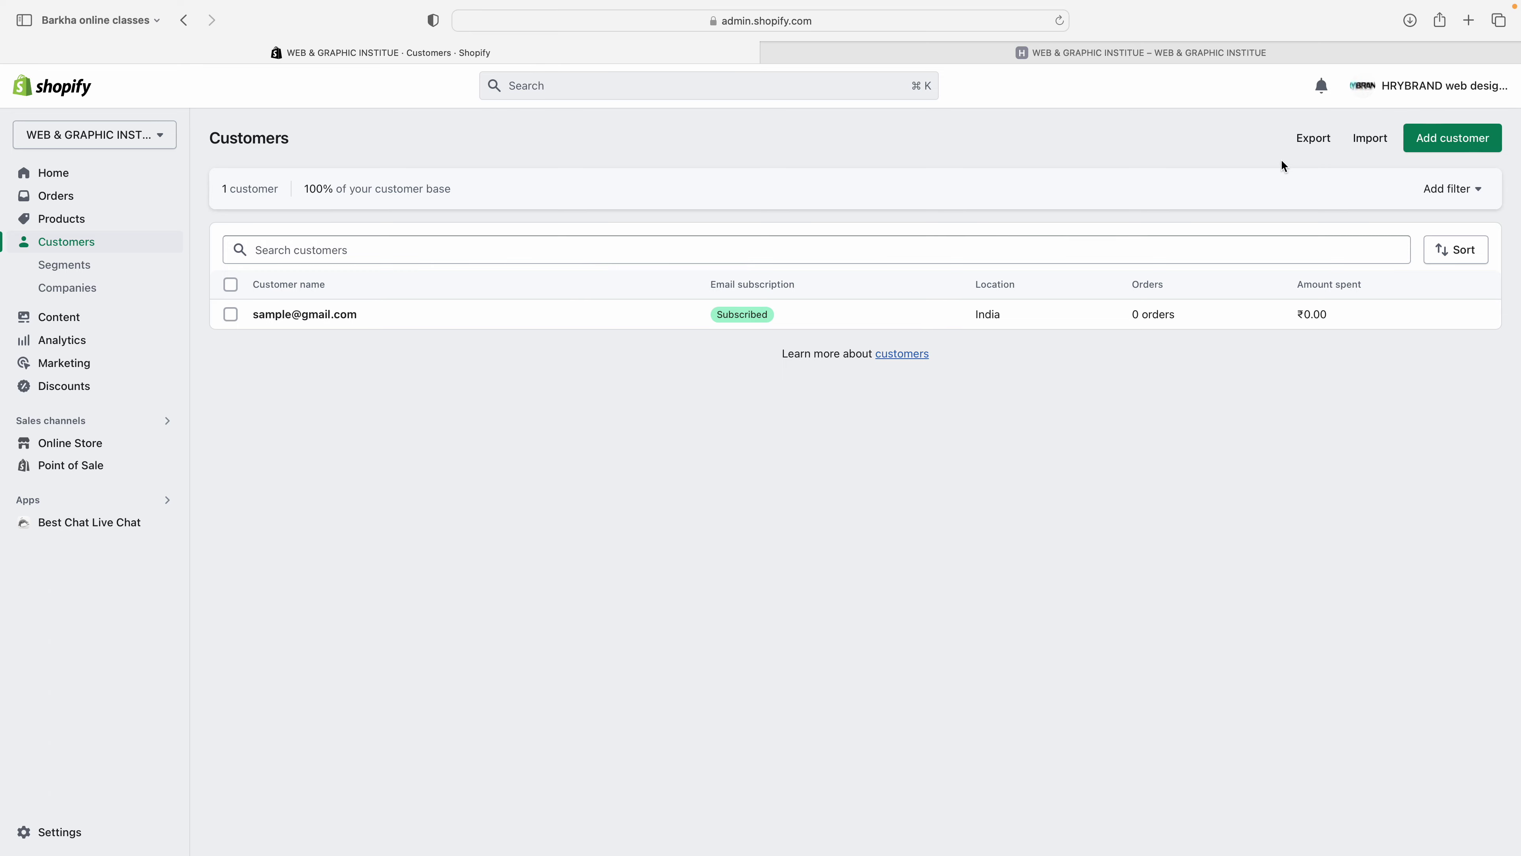
left_click(1311, 139)
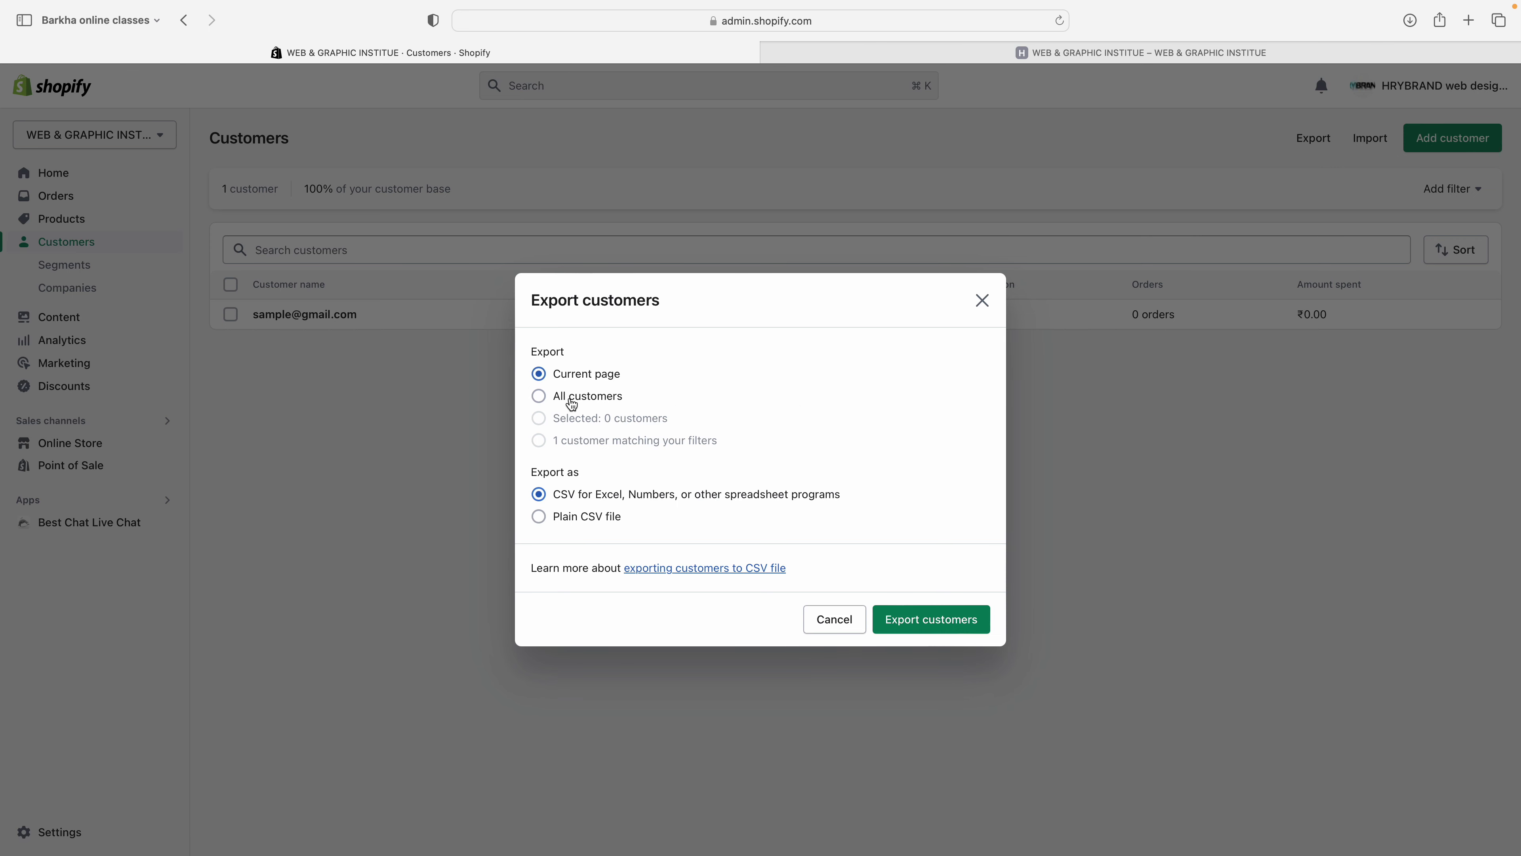
left_click(589, 384)
left_click(593, 400)
left_click(545, 496)
left_click(922, 625)
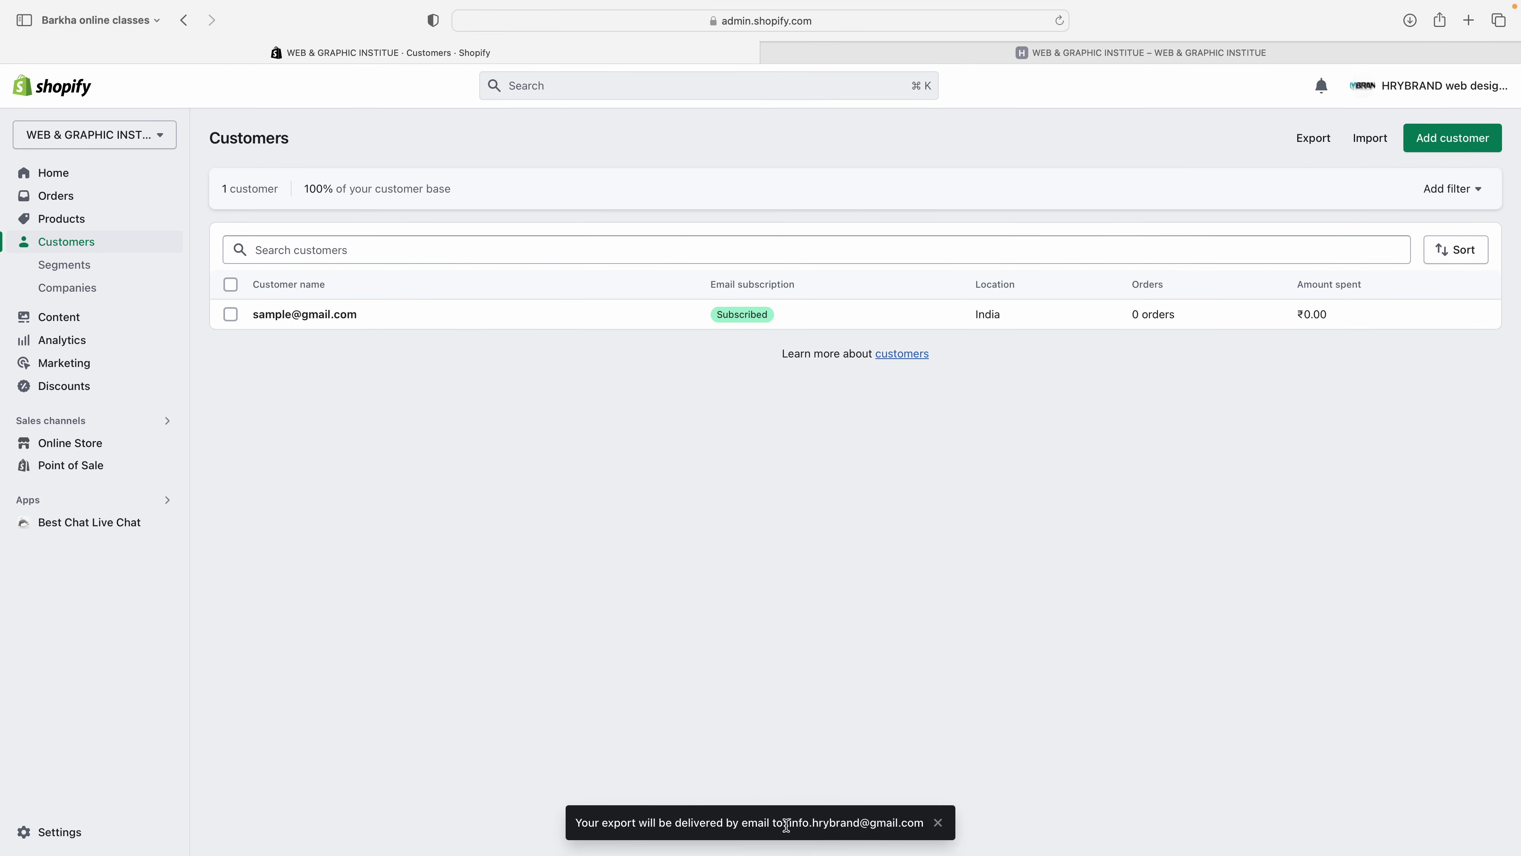
left_click_drag(787, 822, 905, 821)
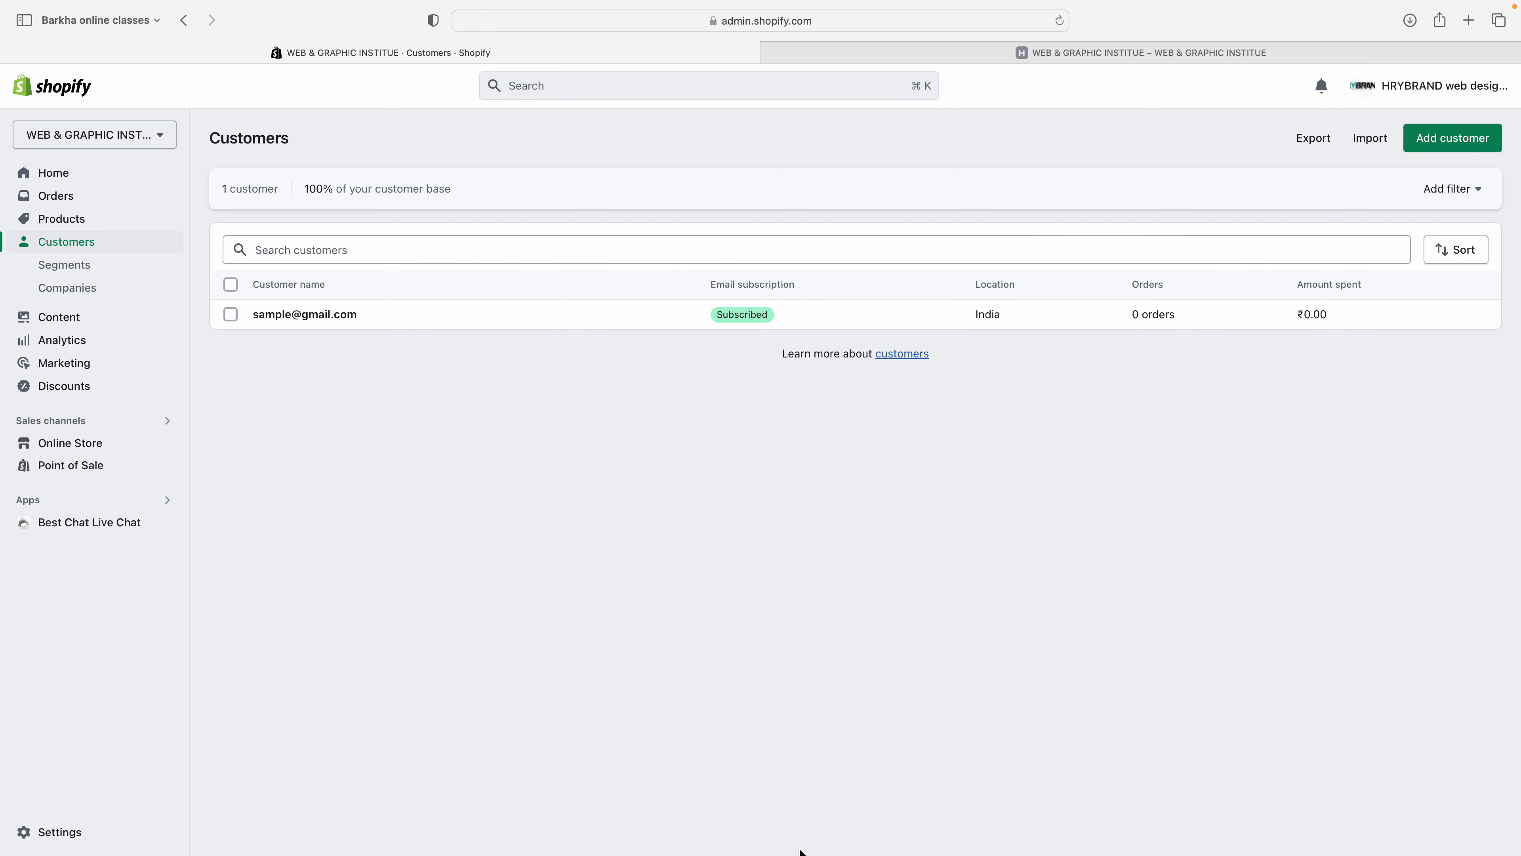